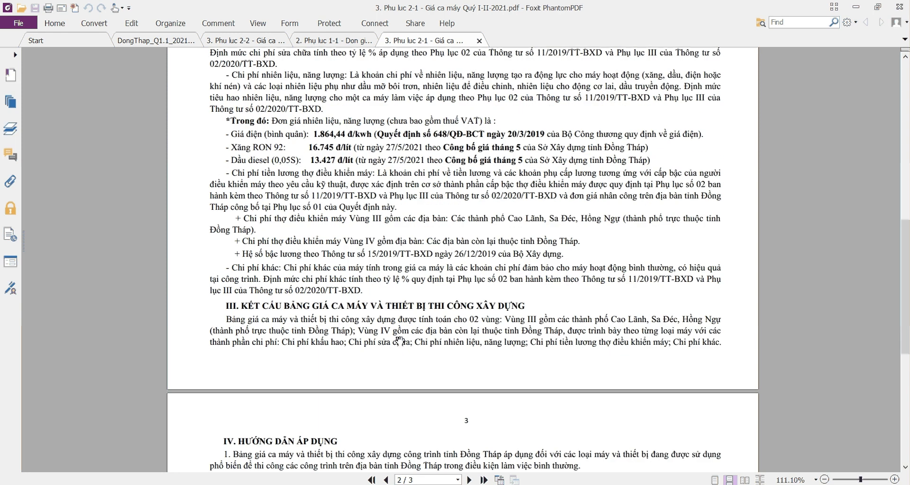
Read the fuel prices, operator-wage regions and application guidance in the Phụ lục 2-1 explanation of machine shift prices.
{"action": "scroll", "coordinate": [397, 341], "scroll_direction": "up", "scroll_amount": 10}
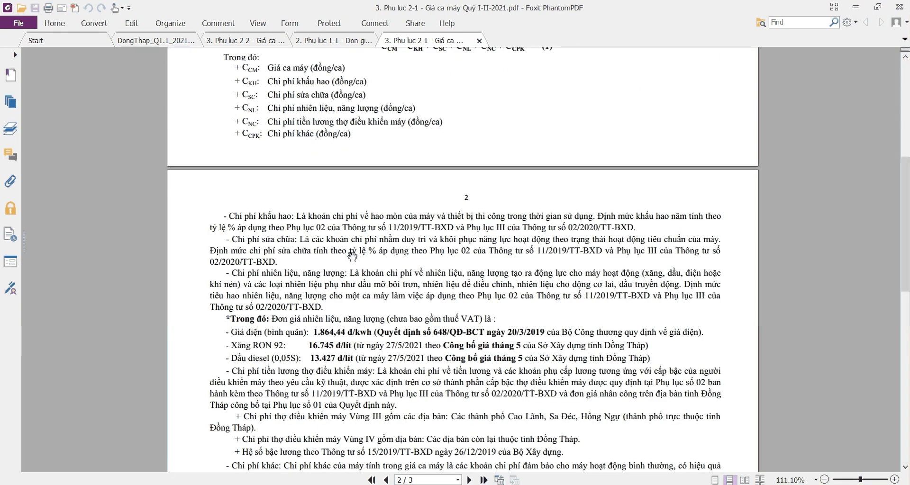
{"action": "left_click", "coordinate": [243, 40]}
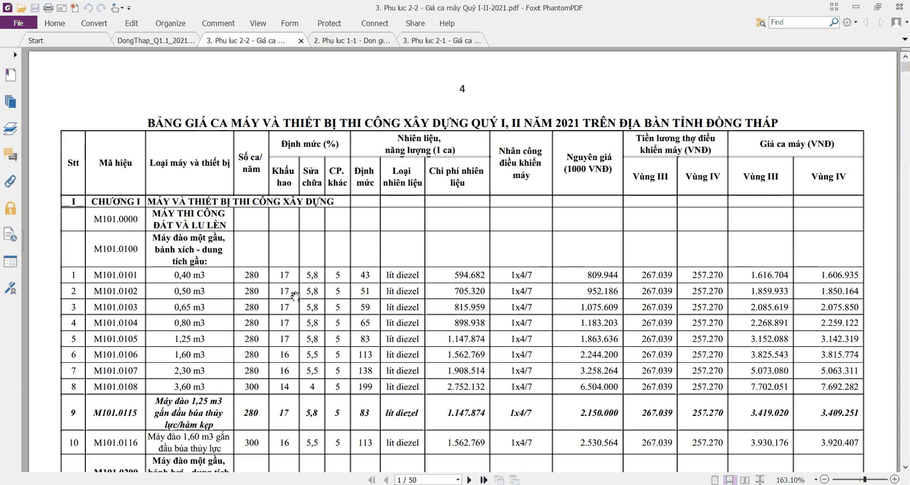
{"action": "left_click", "coordinate": [338, 41]}
{"action": "left_click", "coordinate": [434, 41]}
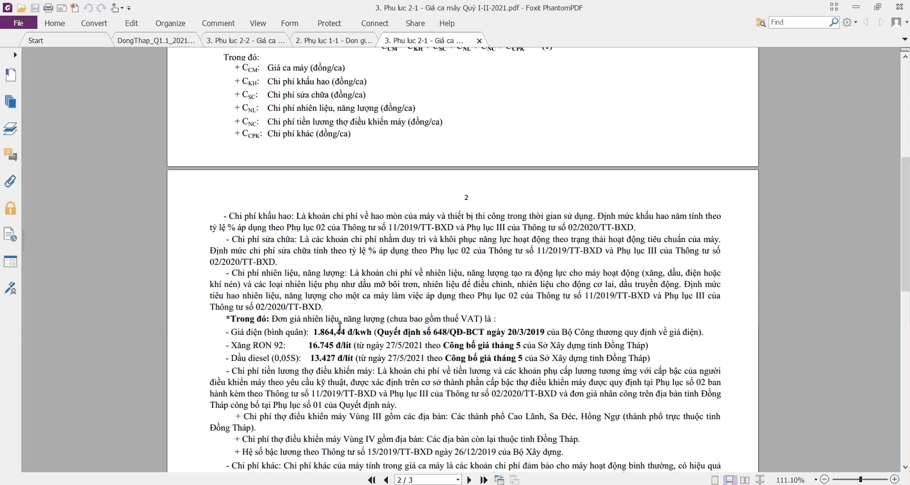
{"action": "scroll", "coordinate": [340, 327], "scroll_direction": "down", "scroll_amount": 3}
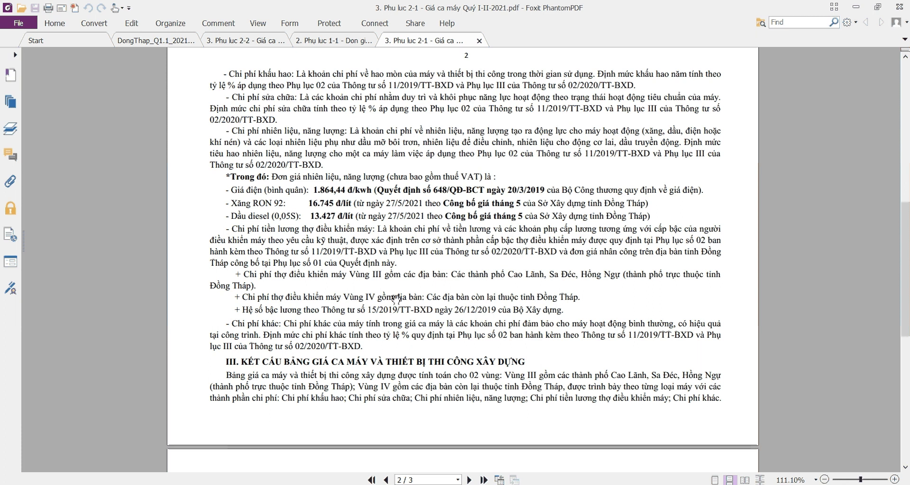
{"action": "left_click_drag", "start_coordinate": [476, 297], "coordinate": [637, 299]}
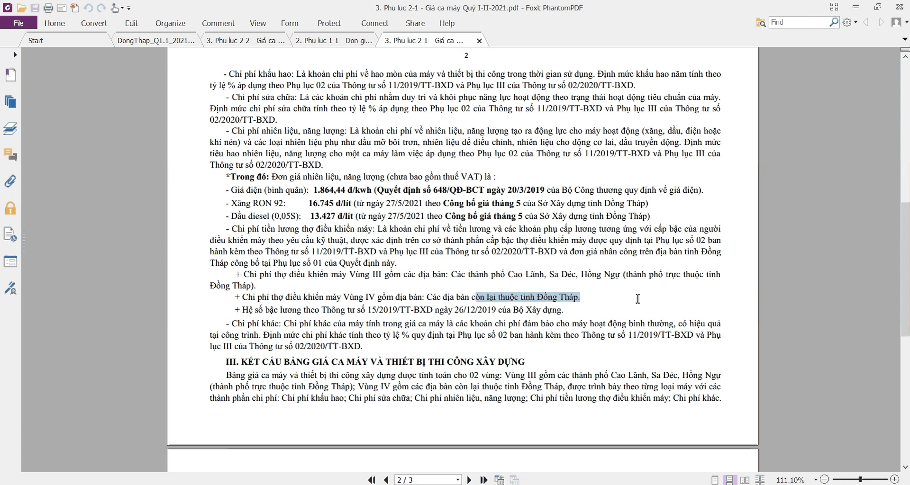
{"action": "left_click", "coordinate": [630, 302]}
{"action": "scroll", "coordinate": [630, 303], "scroll_direction": "down", "scroll_amount": 5}
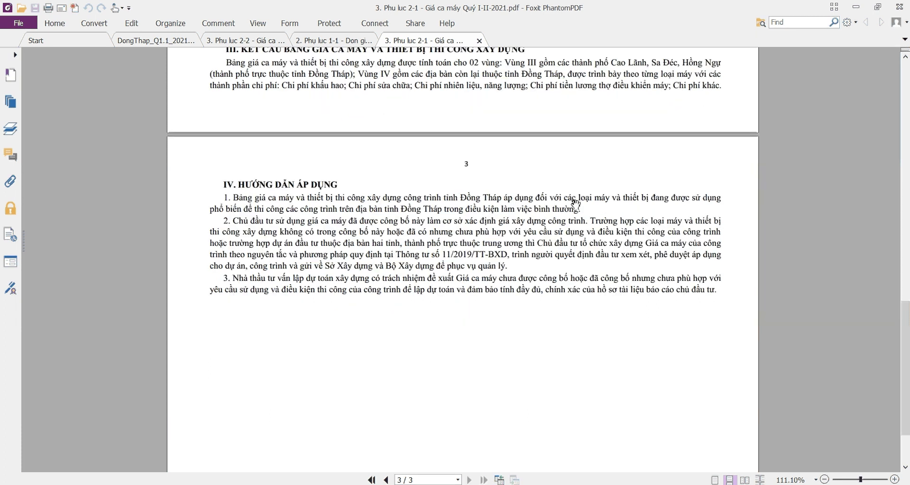
Examine the machine shift price table in Phụ lục 2-2, from the M101 earth-moving machines to the M103 piling machines.
{"action": "left_click", "coordinate": [246, 40]}
{"action": "scroll", "coordinate": [434, 217], "scroll_direction": "down", "scroll_amount": 4}
{"action": "scroll", "coordinate": [433, 217], "scroll_direction": "up", "scroll_amount": 5}
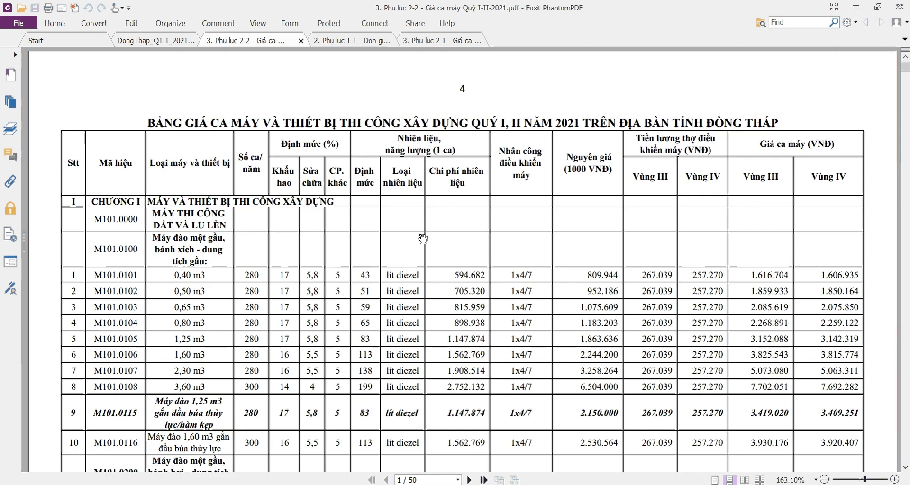
{"action": "scroll", "coordinate": [455, 255], "scroll_direction": "down", "scroll_amount": 1}
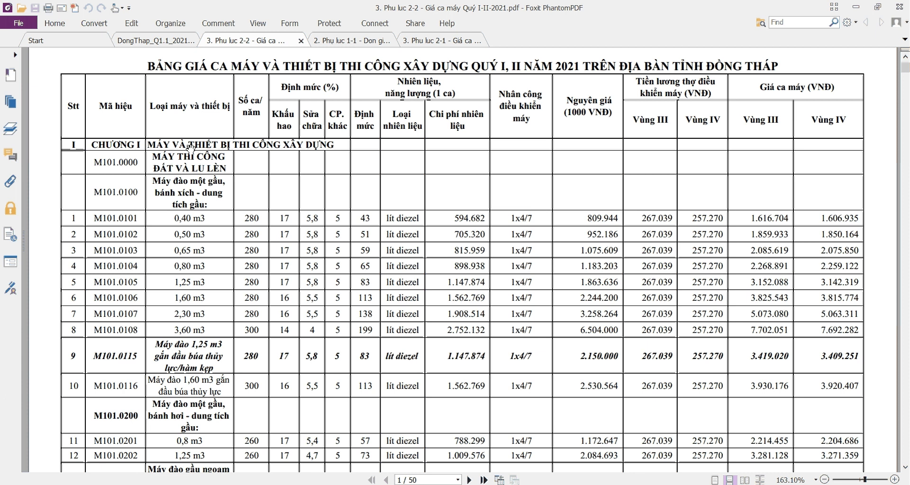
{"action": "left_click_drag", "start_coordinate": [191, 147], "coordinate": [344, 148]}
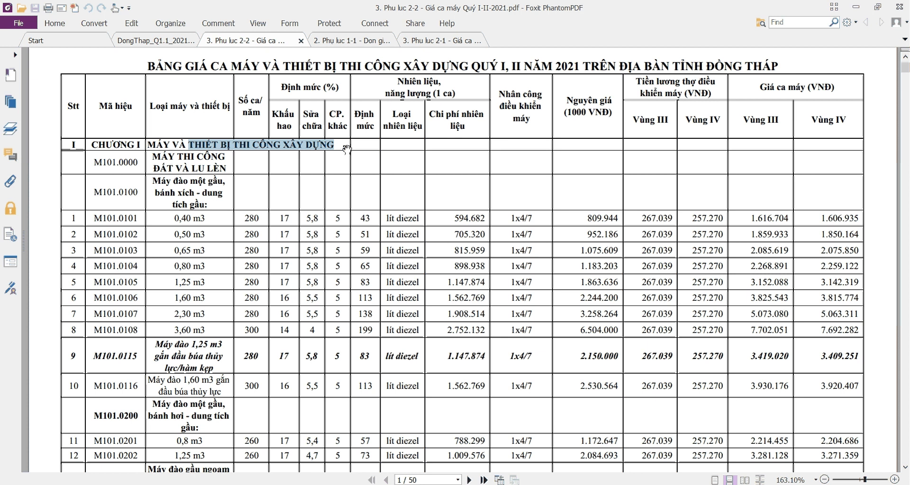
{"action": "left_click", "coordinate": [347, 150]}
{"action": "scroll", "coordinate": [490, 307], "scroll_direction": "down", "scroll_amount": 20}
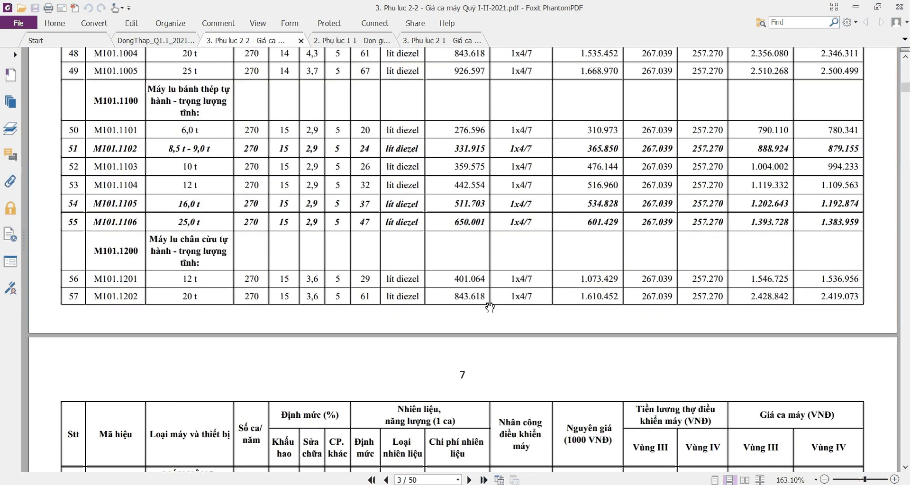
{"action": "scroll", "coordinate": [489, 307], "scroll_direction": "down", "scroll_amount": 20}
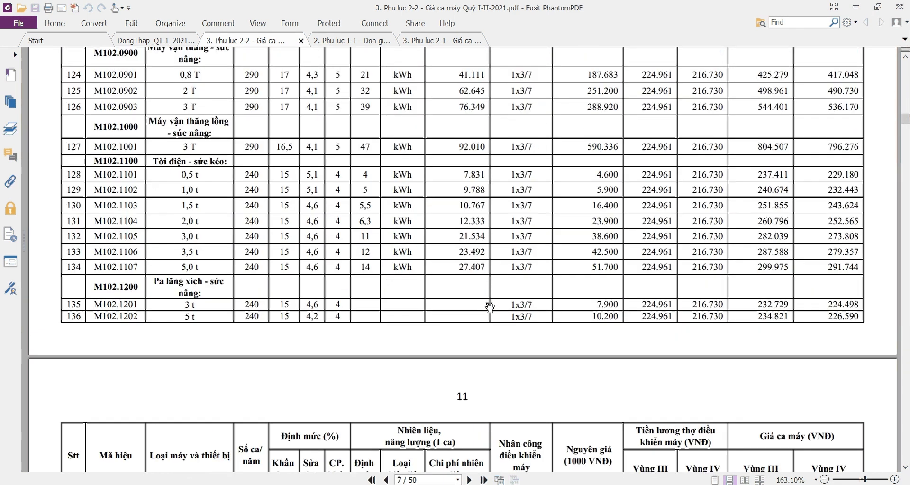
{"action": "scroll", "coordinate": [489, 309], "scroll_direction": "down", "scroll_amount": 20}
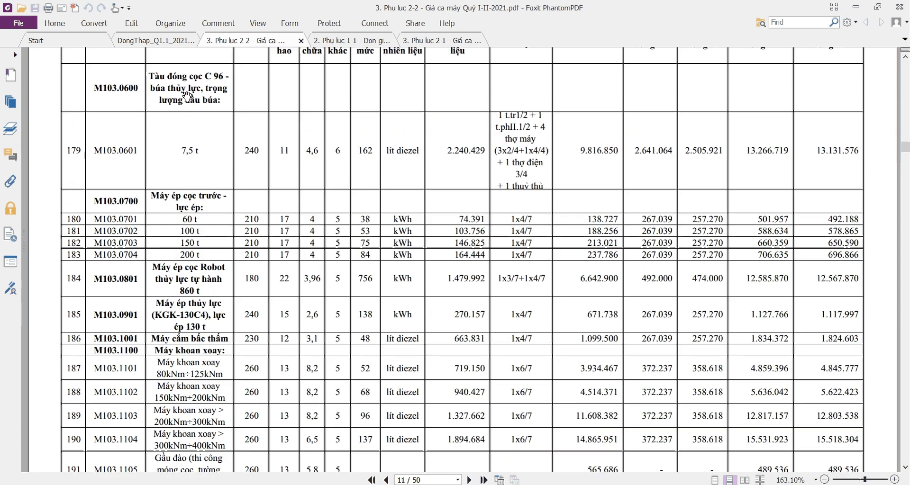
Look briefly through the decision and its open appendices, ending at the beginning of Phụ lục 2-1.
{"action": "left_click", "coordinate": [170, 40]}
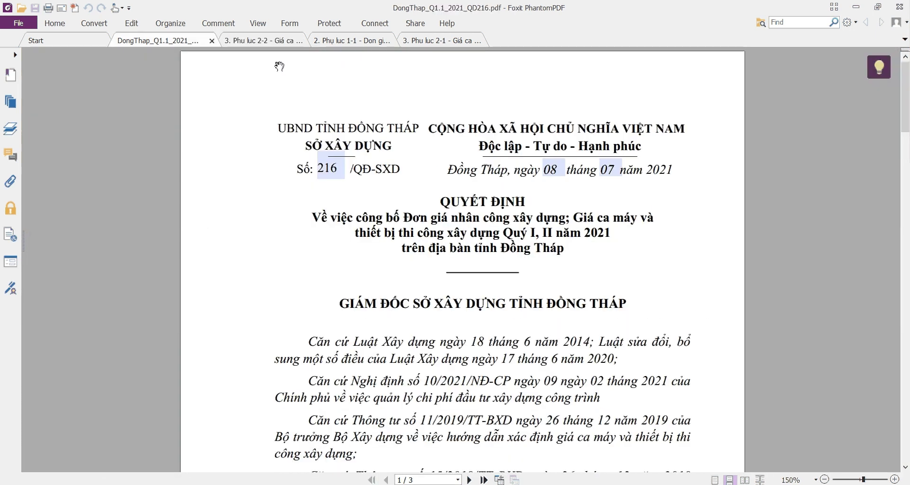
{"action": "left_click", "coordinate": [285, 41]}
{"action": "left_click", "coordinate": [354, 42]}
{"action": "left_click", "coordinate": [437, 42]}
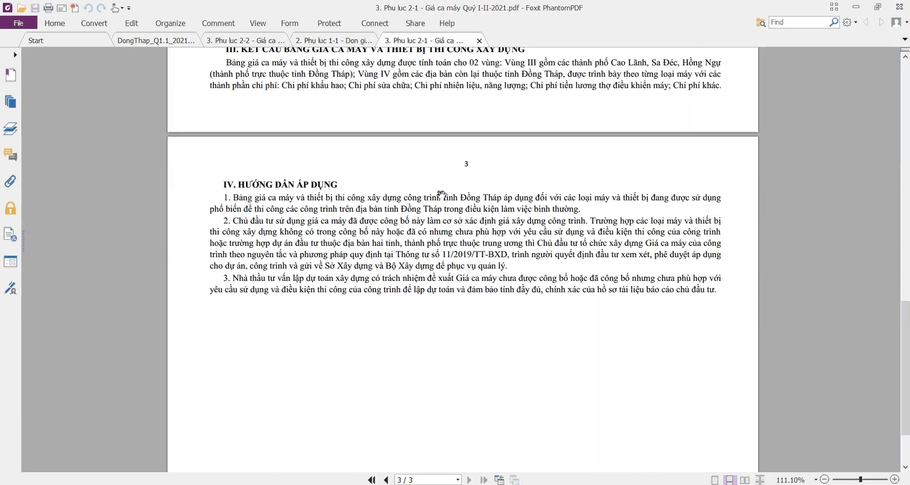
{"action": "scroll", "coordinate": [443, 207], "scroll_direction": "up", "scroll_amount": 10}
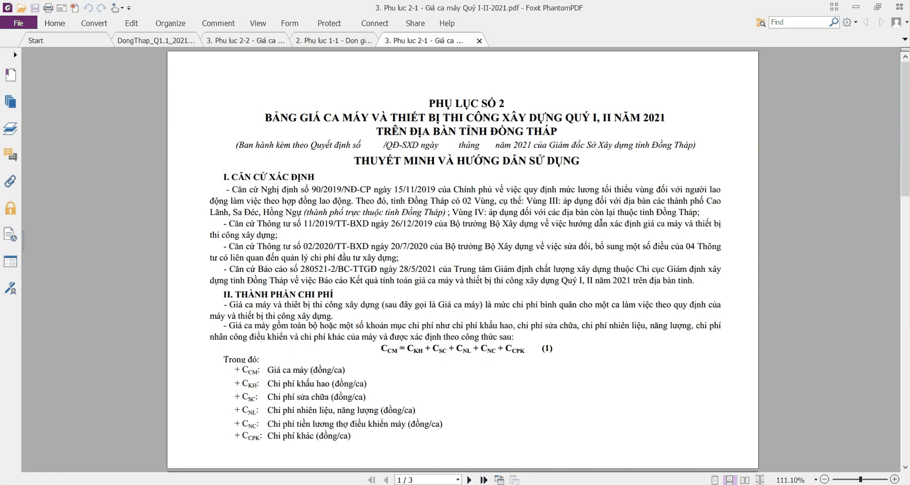
Switch to Chrome and show the dutoaneta.vn home page in a maximized window.
{"action": "key", "text": "alt+Tab"}
{"action": "left_click", "coordinate": [569, 15]}
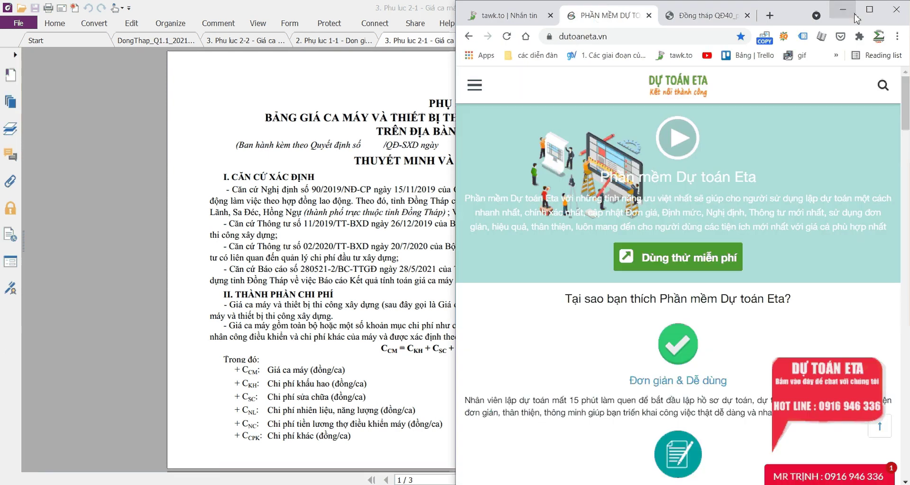
{"action": "left_click", "coordinate": [857, 14]}
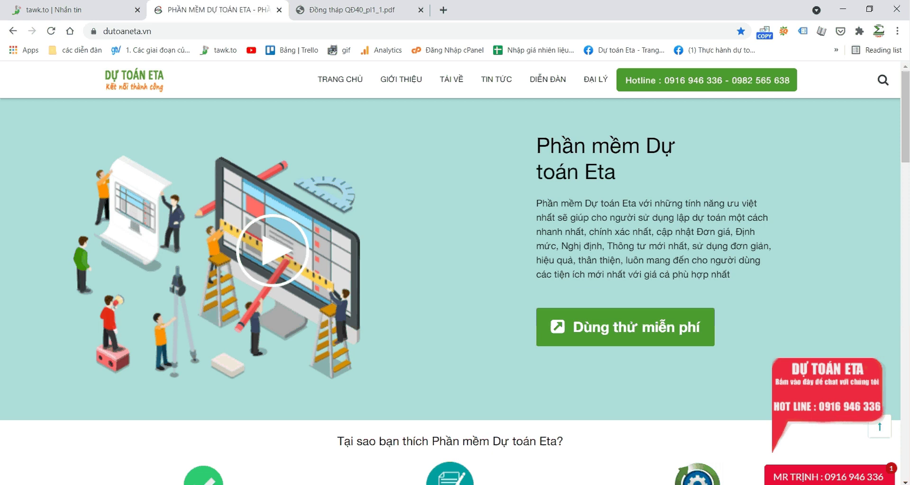
Switch back to Foxit PhantomPDF and read Điều 1 to Điều 3 of decision 216/QĐ-SXD.
{"action": "key", "text": "alt+Tab"}
{"action": "left_click", "coordinate": [169, 44]}
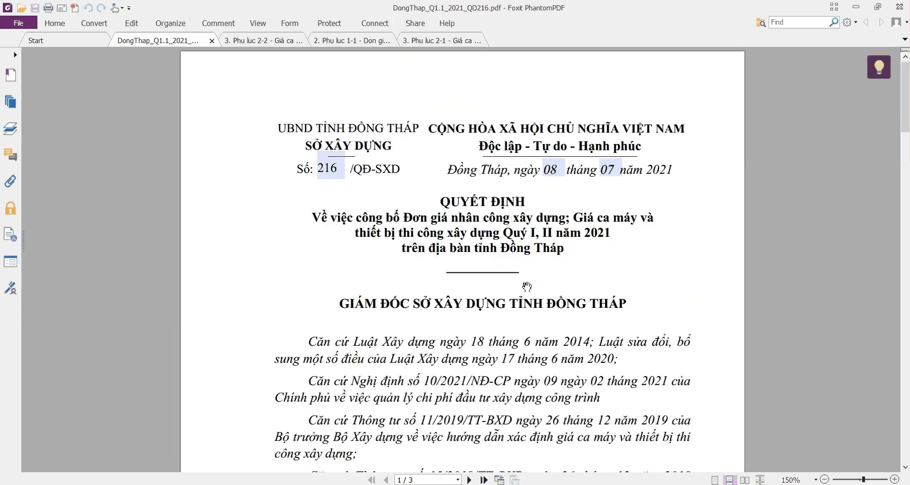
{"action": "scroll", "coordinate": [527, 286], "scroll_direction": "down", "scroll_amount": 15}
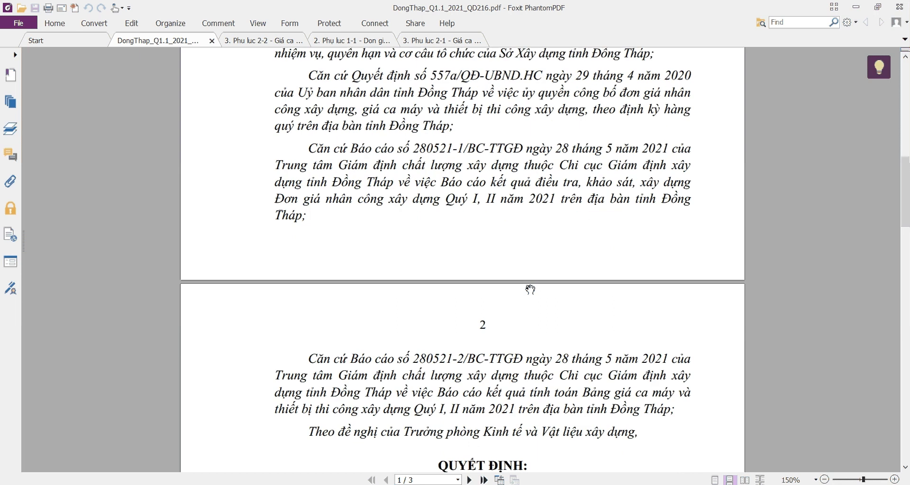
{"action": "scroll", "coordinate": [531, 291], "scroll_direction": "down", "scroll_amount": 1}
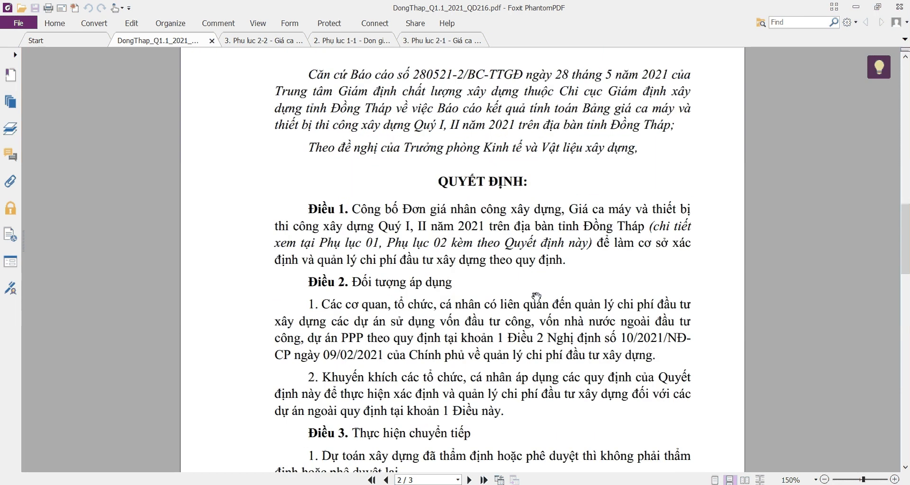
{"action": "scroll", "coordinate": [536, 296], "scroll_direction": "down", "scroll_amount": 5}
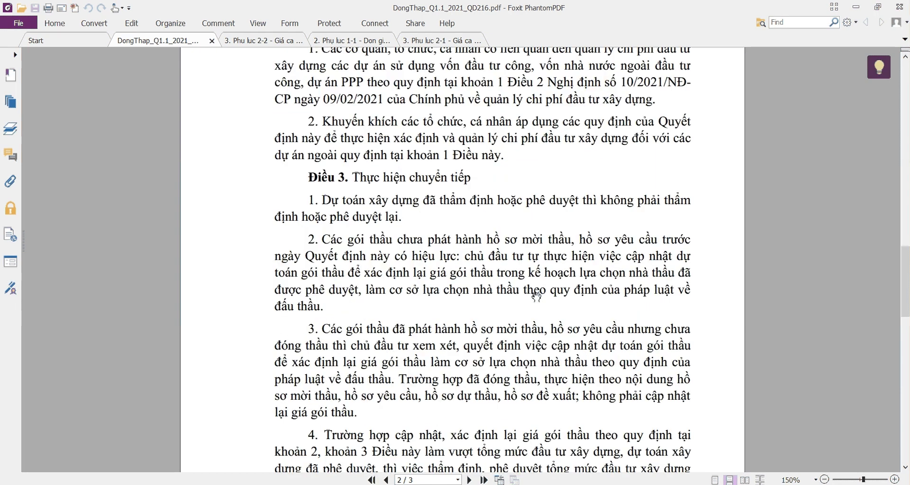
Review the machine prices in Phụ lục 2-2, the labour prices in Phụ lục 1-1 and the explanation in Phụ lục 2-1.
{"action": "left_click", "coordinate": [287, 42]}
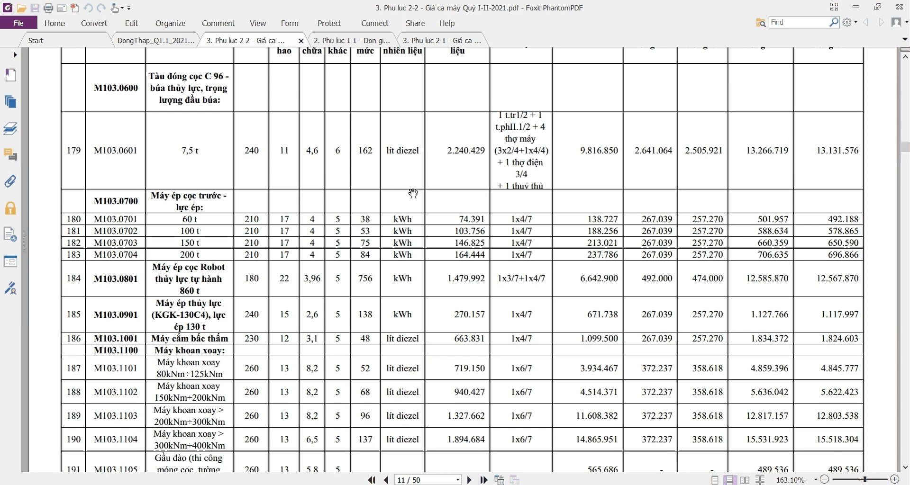
{"action": "left_click", "coordinate": [358, 41]}
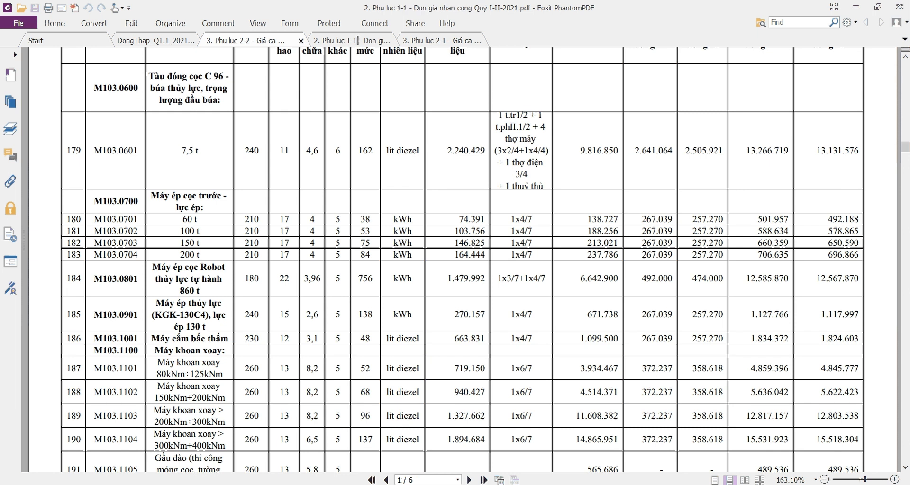
{"action": "scroll", "coordinate": [485, 208], "scroll_direction": "down", "scroll_amount": 5}
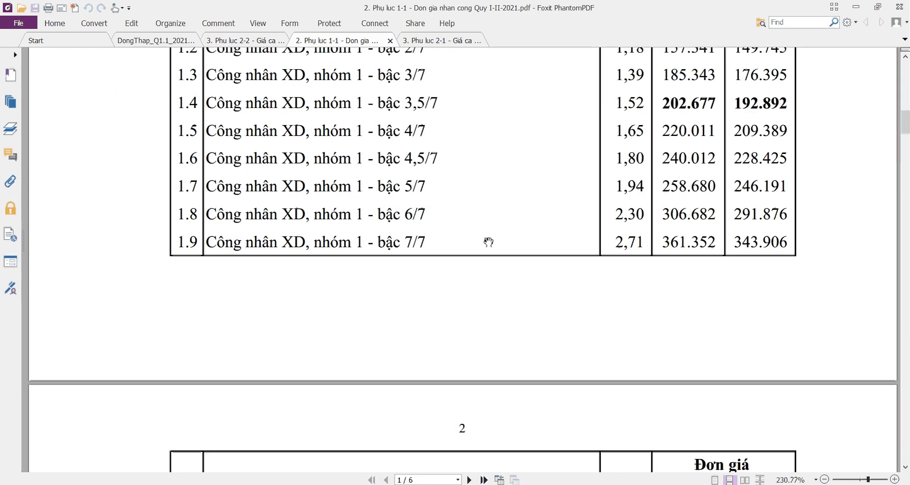
{"action": "scroll", "coordinate": [488, 242], "scroll_direction": "down", "scroll_amount": 12}
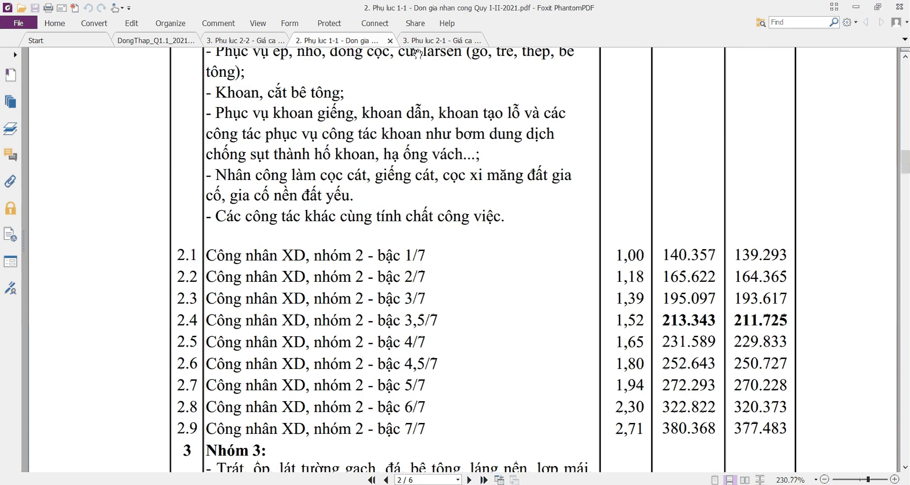
{"action": "left_click", "coordinate": [426, 40]}
{"action": "scroll", "coordinate": [517, 213], "scroll_direction": "down", "scroll_amount": 10}
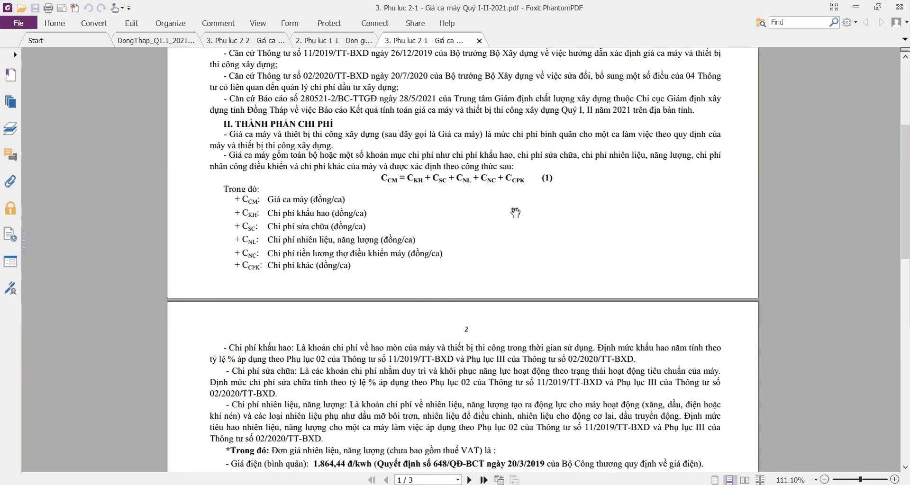
{"action": "scroll", "coordinate": [516, 213], "scroll_direction": "down", "scroll_amount": 4}
{"action": "scroll", "coordinate": [514, 213], "scroll_direction": "up", "scroll_amount": 6}
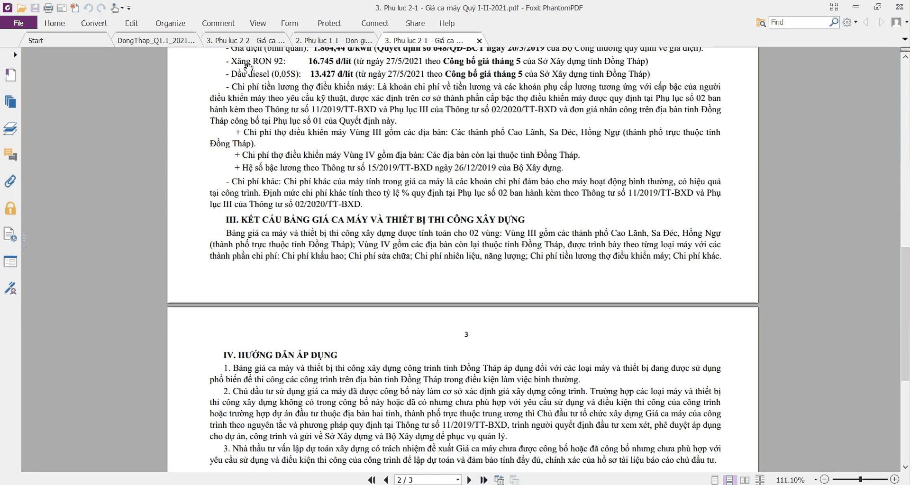
{"action": "left_click", "coordinate": [246, 40]}
{"action": "left_click", "coordinate": [334, 41]}
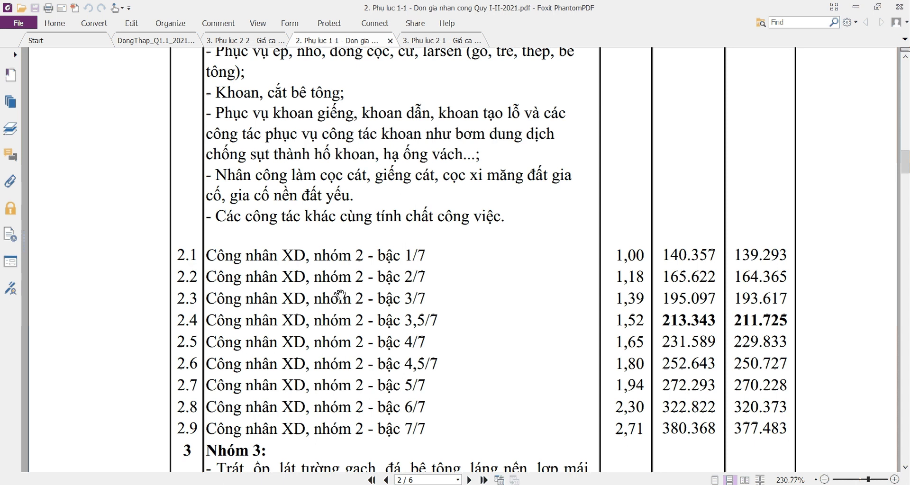
Switch to Dự toán Eta and display the Tiên lượng sheet of Hạng mục 1.
{"action": "key", "text": "alt+Tab"}
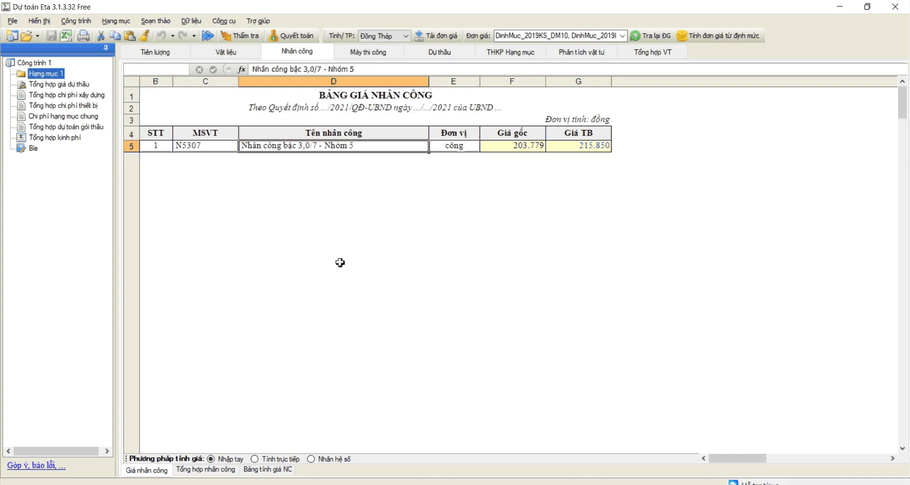
{"action": "left_click", "coordinate": [155, 52]}
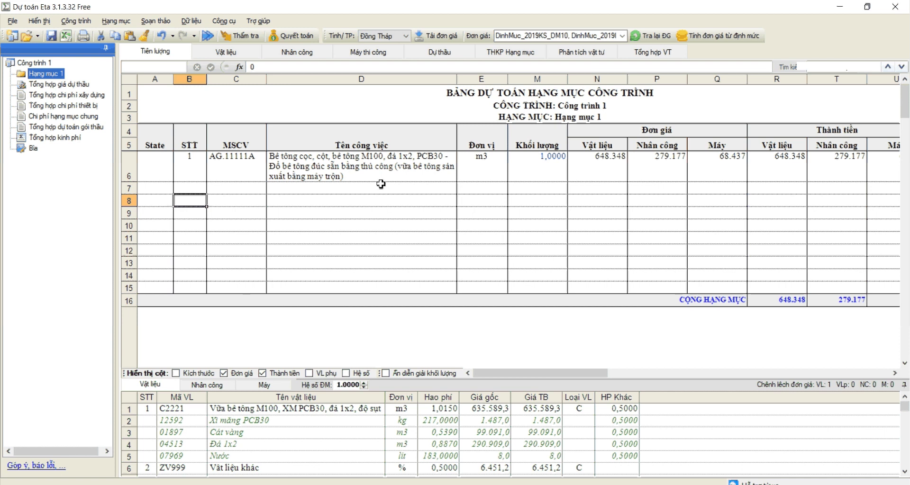
Switch back to Foxit PhantomPDF and go from the labour price appendix to the DongThap_Q1.1_2021_QD216 decision.
{"action": "key", "text": "alt+Tab"}
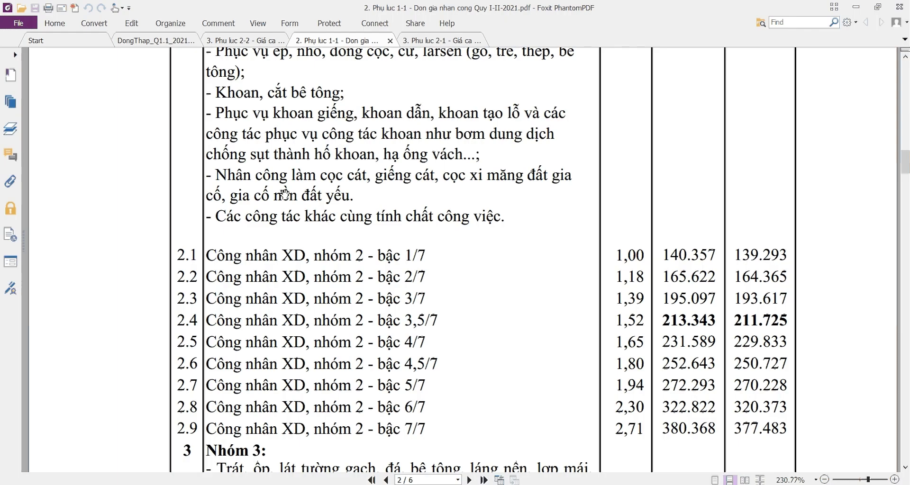
{"action": "scroll", "coordinate": [454, 237], "scroll_direction": "up", "scroll_amount": 5}
{"action": "key", "text": "ctrl+shift+Tab"}
{"action": "key", "text": "ctrl+shift+Tab"}
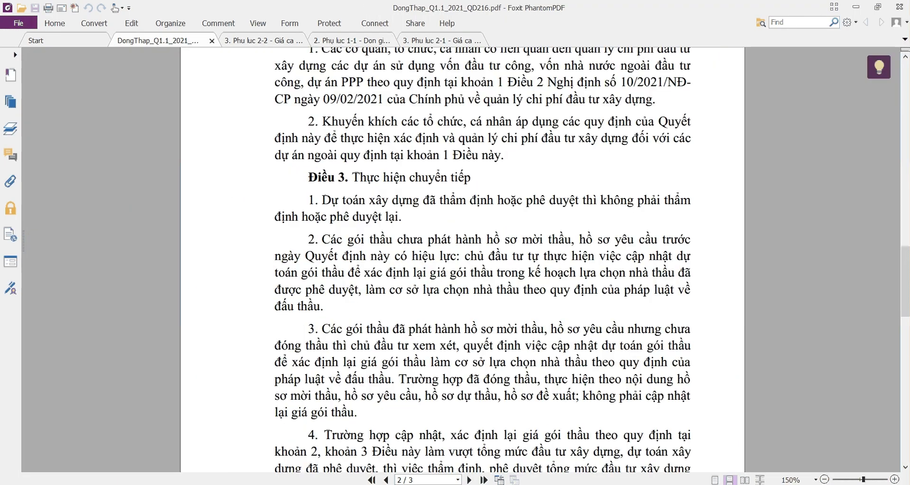
Switch to Dự toán Eta and select the name cell of work item AG.11111A.
{"action": "key", "text": "alt+Tab"}
{"action": "left_click", "coordinate": [379, 171]}
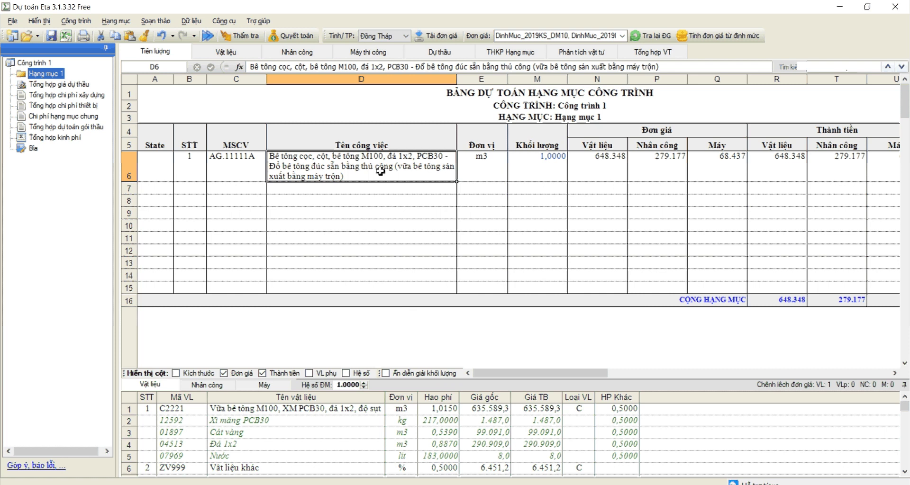
Check the Phụ lục 2-2 machine price table in Foxit PhantomPDF again, and switch to the dutoaneta.vn page in Chrome.
{"action": "key", "text": "alt+Tab"}
{"action": "key", "text": "ctrl+Tab"}
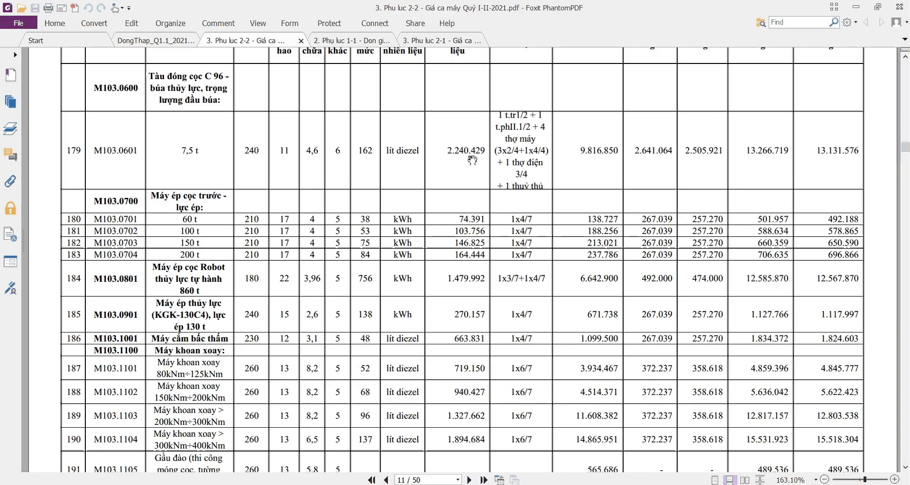
{"action": "key", "text": "alt+Tab"}
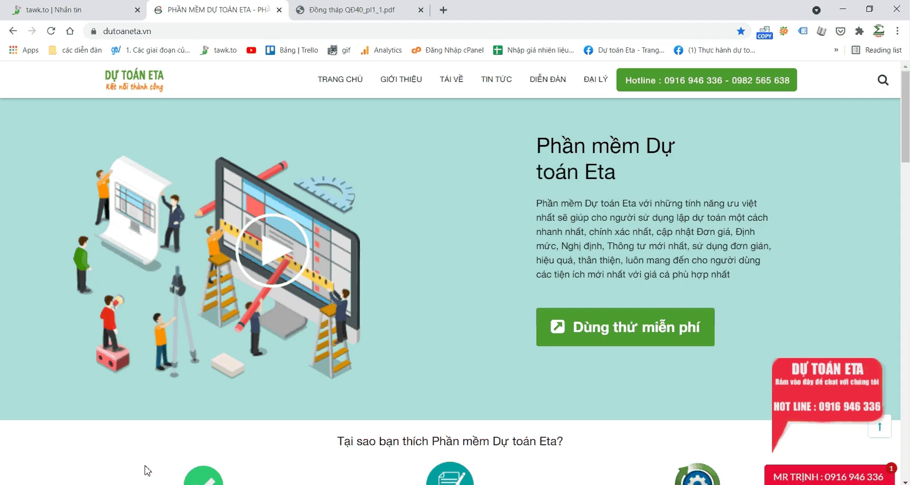
Select work item AG.11111A's cells in Dự toán Eta, and check the Tải về options on the dutoaneta.vn page in Chrome.
{"action": "key", "text": "alt+Tab"}
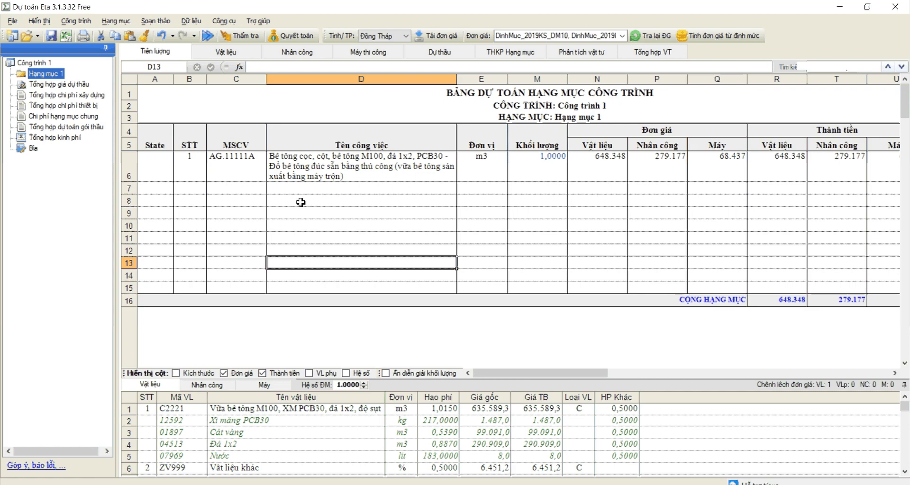
{"action": "left_click_drag", "start_coordinate": [246, 167], "coordinate": [658, 166]}
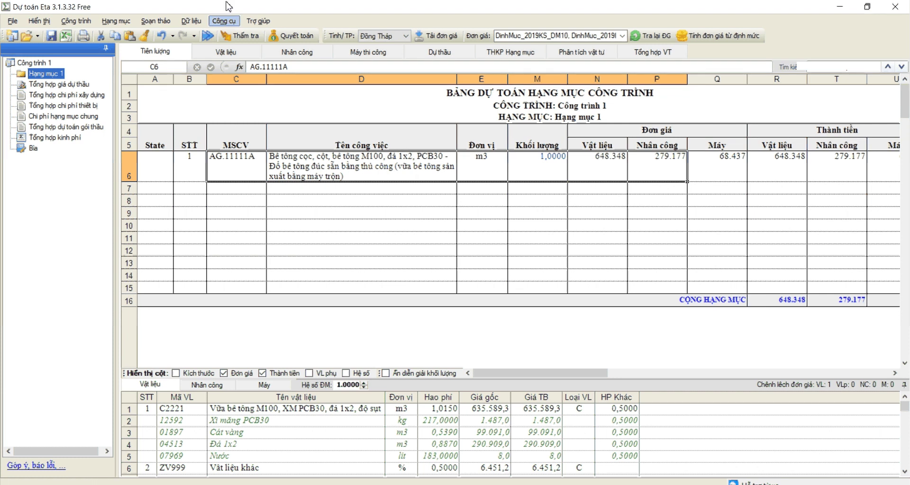
{"action": "key", "text": "alt+Tab"}
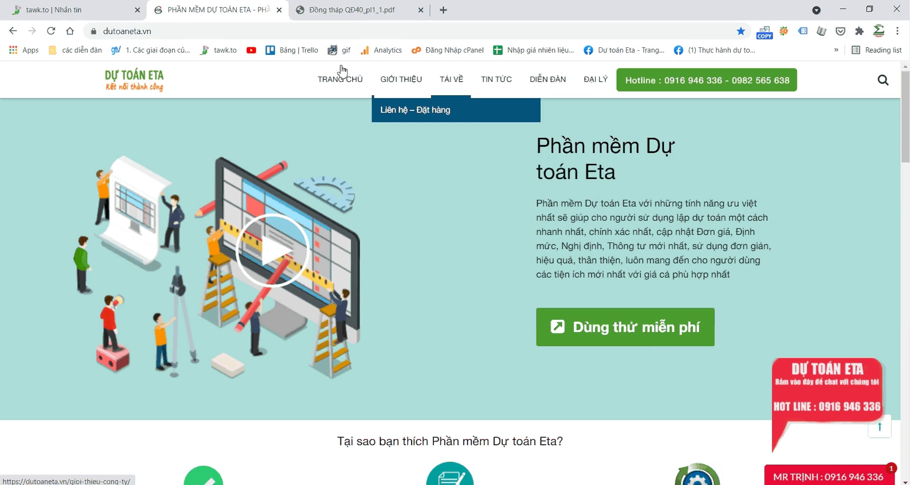
{"action": "key", "text": "ctrl+l"}
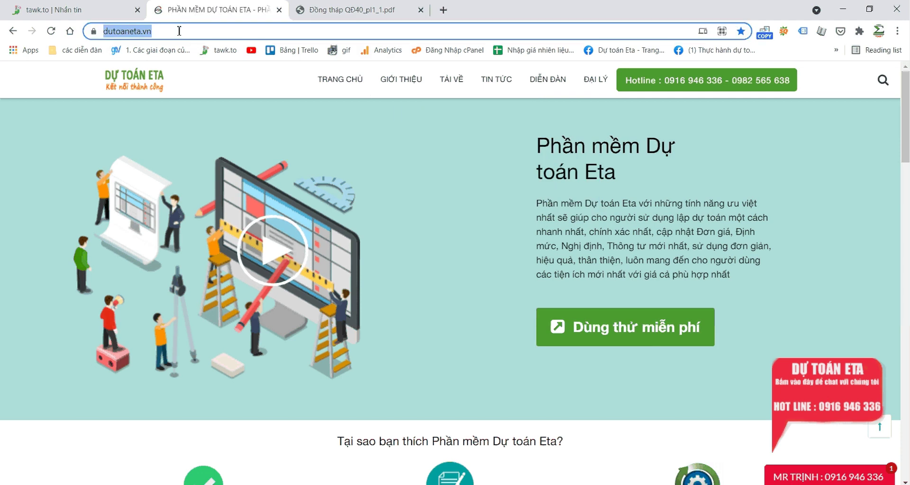
{"action": "left_click", "coordinate": [415, 158]}
{"action": "mouse_move", "coordinate": [457, 94]}
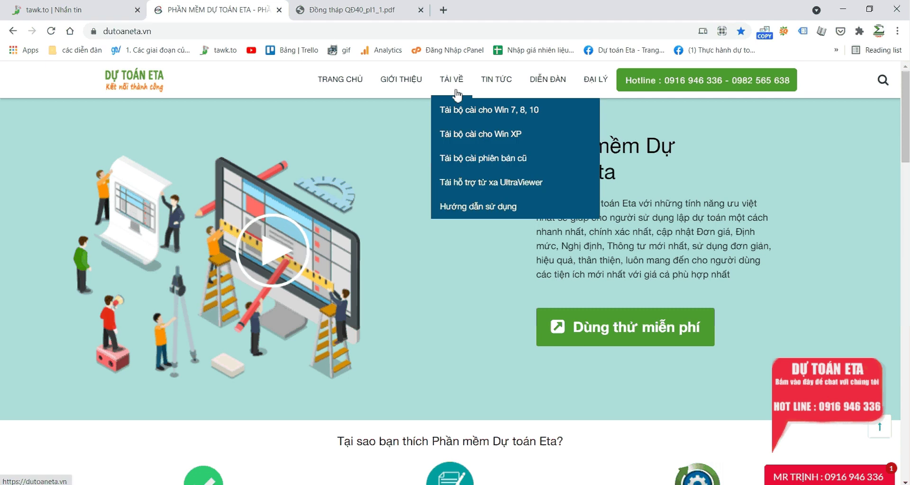
{"action": "left_click_drag", "start_coordinate": [696, 204], "coordinate": [697, 218]}
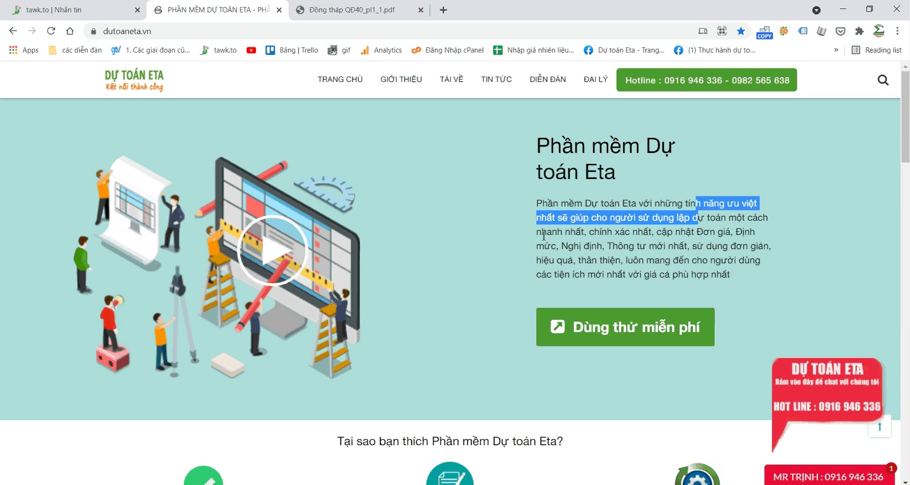
Switch to Dự toán Eta and look up Đồng Tháp in the province list and the online unit price downloads.
{"action": "left_click", "coordinate": [220, 383]}
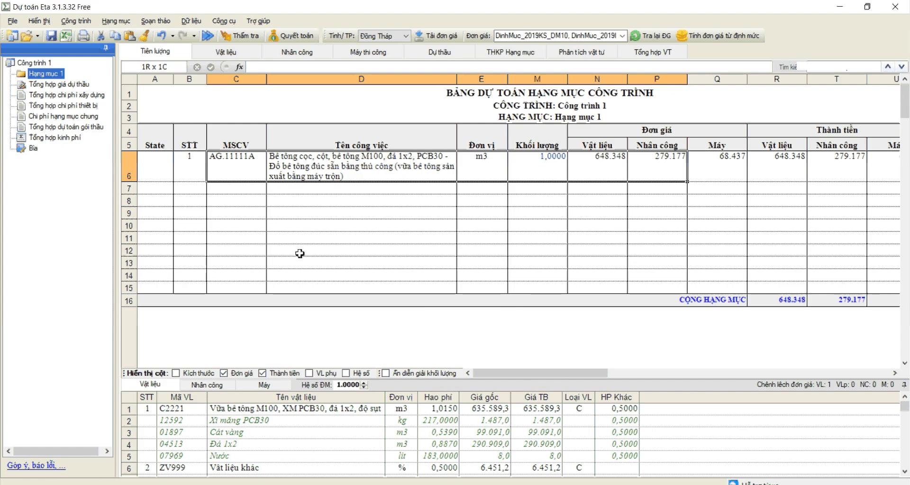
{"action": "left_click", "coordinate": [299, 253]}
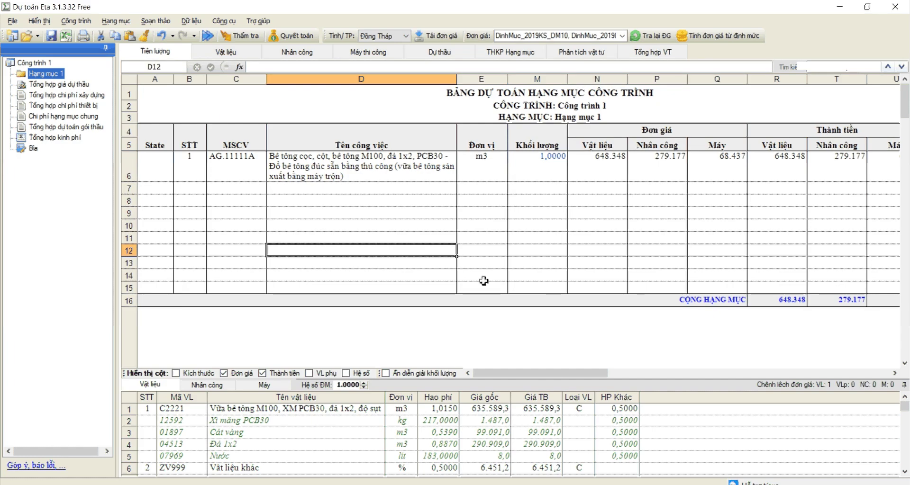
{"action": "left_click", "coordinate": [404, 36]}
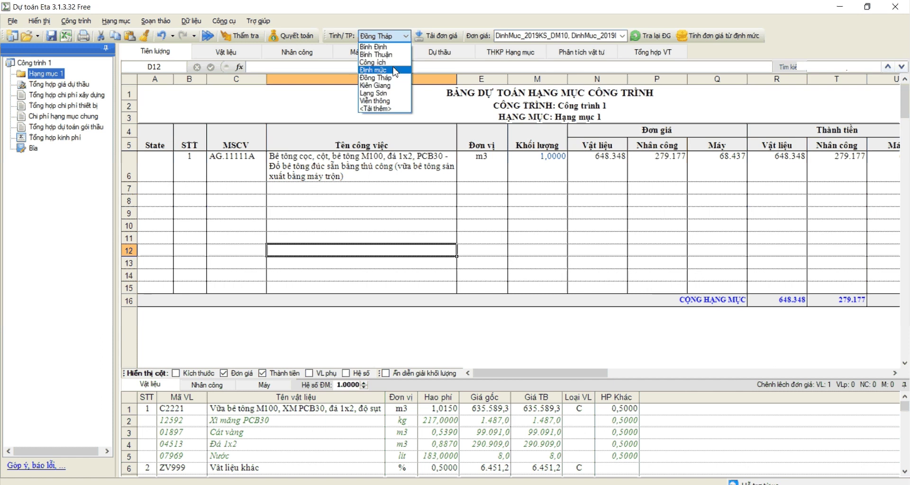
{"action": "left_click", "coordinate": [395, 145]}
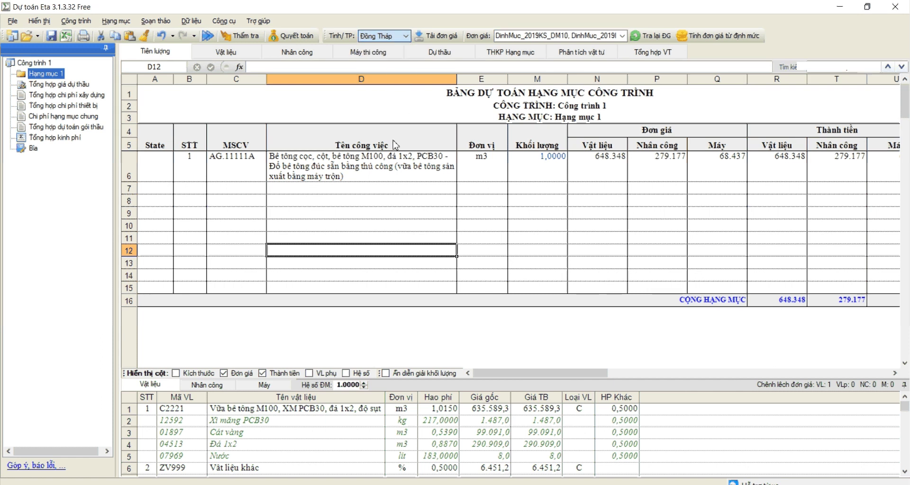
{"action": "left_click", "coordinate": [395, 145]}
{"action": "left_click", "coordinate": [435, 40]}
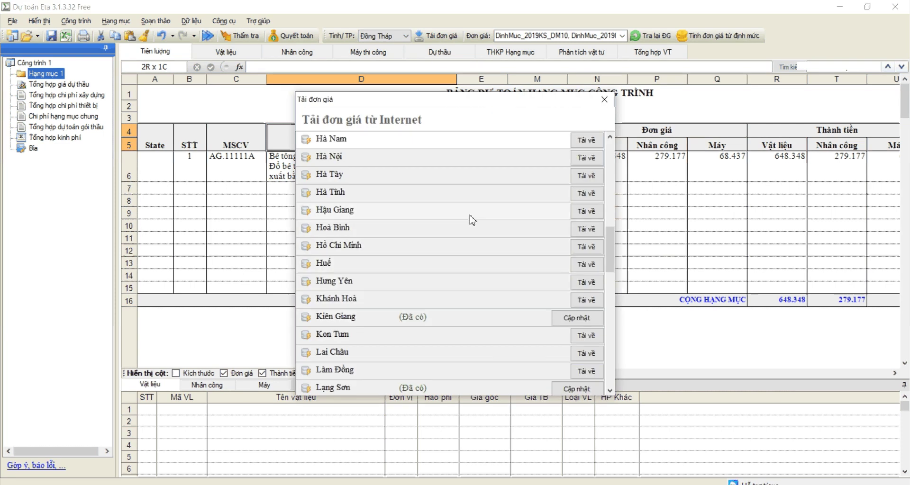
{"action": "scroll", "coordinate": [474, 261], "scroll_direction": "up", "scroll_amount": 4}
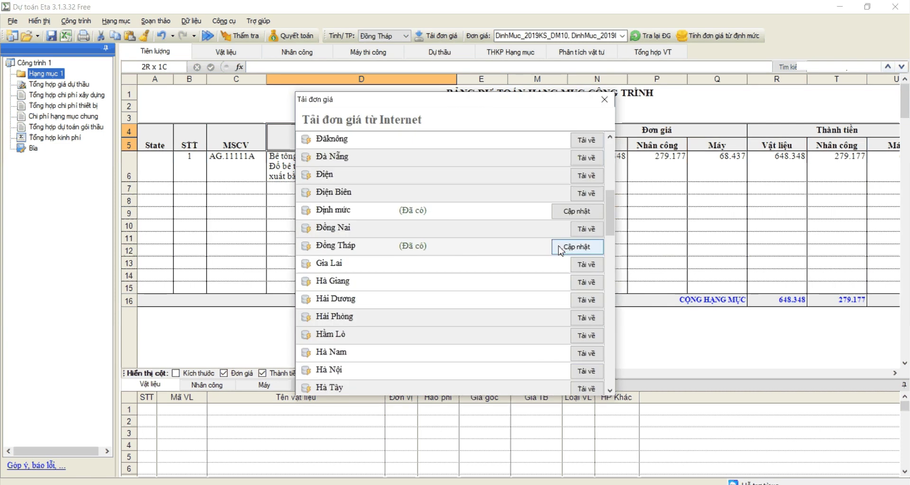
{"action": "left_click", "coordinate": [603, 99]}
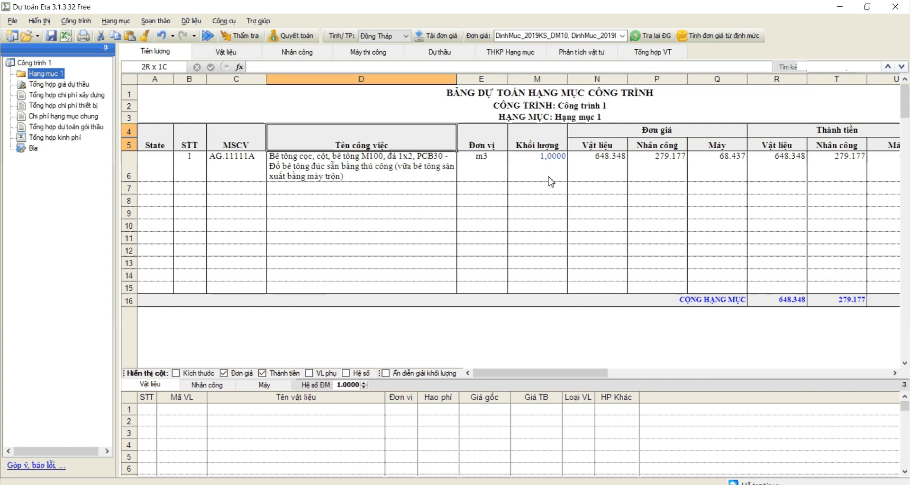
Choose Công ích as the price source and apply its DinhMuc_2014TN_DM591 set, declining the price update.
{"action": "left_click", "coordinate": [395, 36]}
{"action": "left_click", "coordinate": [396, 50]}
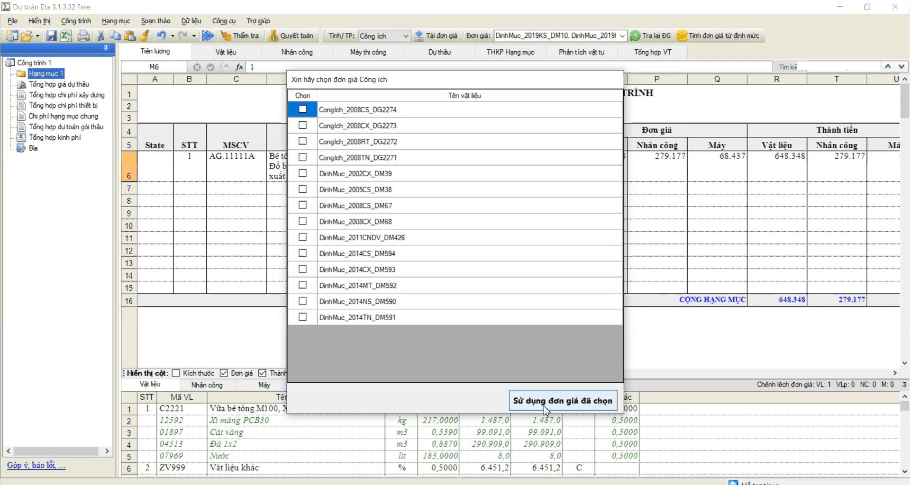
{"action": "left_click", "coordinate": [302, 317]}
{"action": "left_click", "coordinate": [302, 318]}
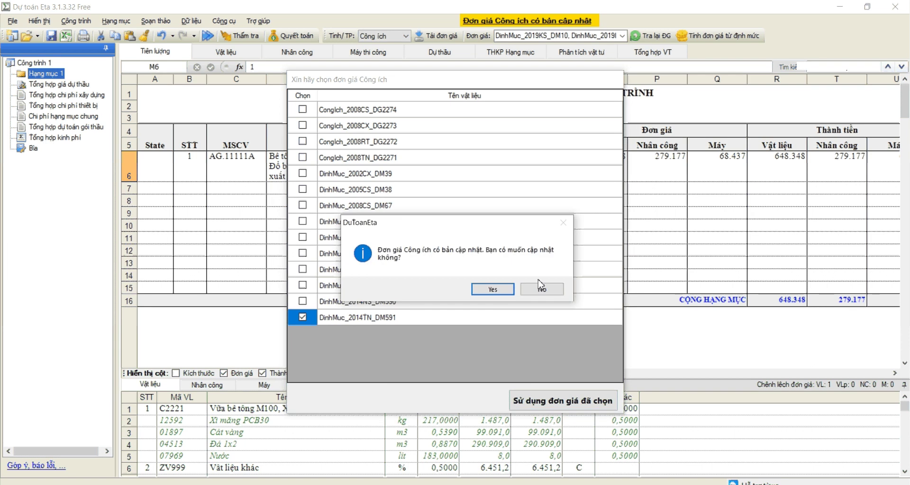
{"action": "left_click", "coordinate": [540, 288]}
{"action": "left_click", "coordinate": [545, 400]}
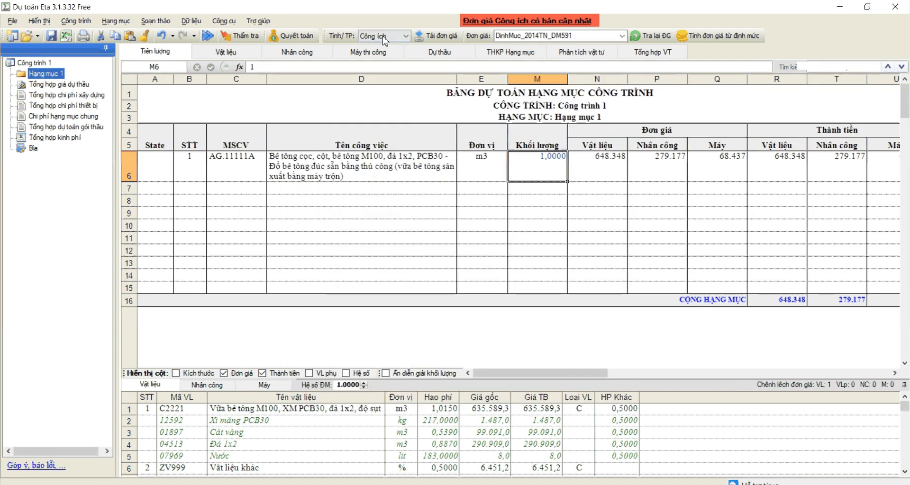
Choose Đồng Tháp as the province and select the 2019 DM10 norm sets KS, LD, LDM, SC, TNVL and XD.
{"action": "left_click", "coordinate": [405, 36]}
{"action": "left_click", "coordinate": [374, 78]}
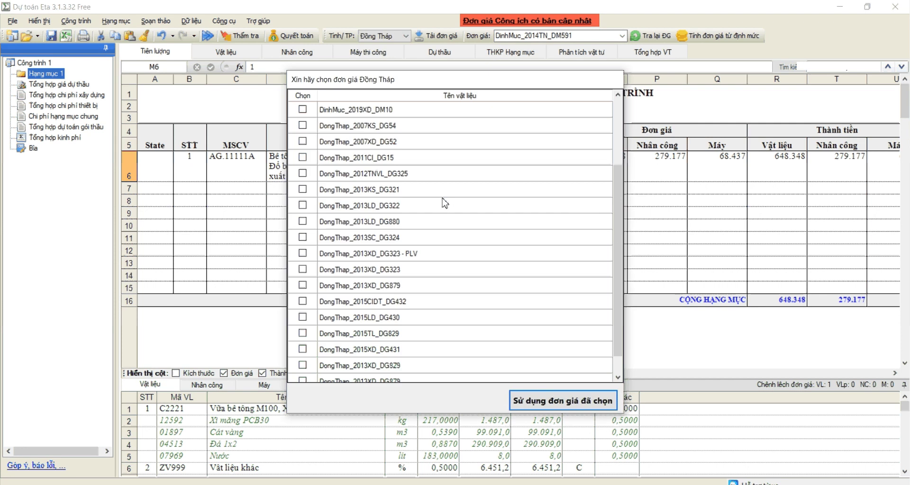
{"action": "scroll", "coordinate": [405, 141], "scroll_direction": "up", "scroll_amount": 2}
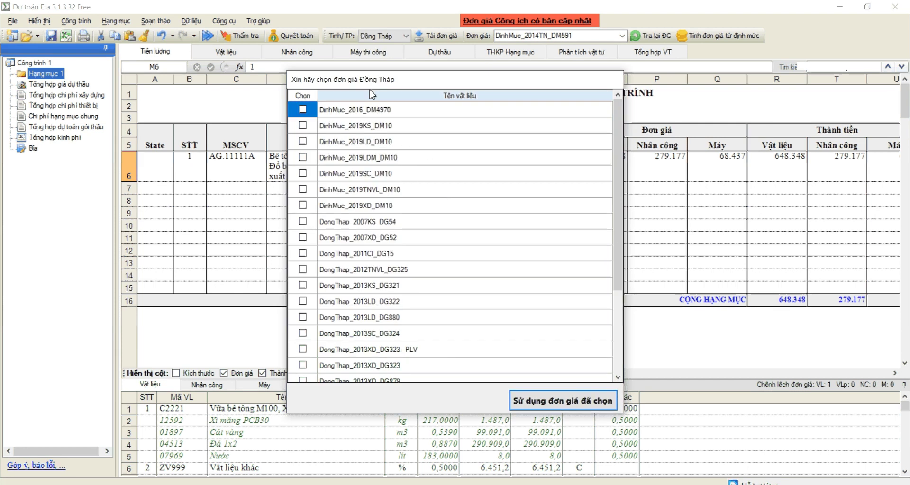
{"action": "left_click", "coordinate": [307, 128]}
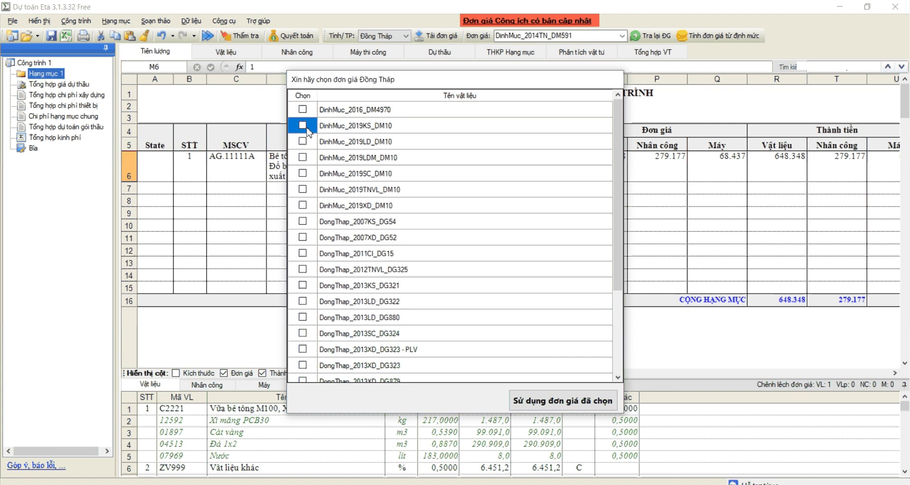
{"action": "left_click", "coordinate": [306, 128]}
{"action": "left_click", "coordinate": [303, 142]}
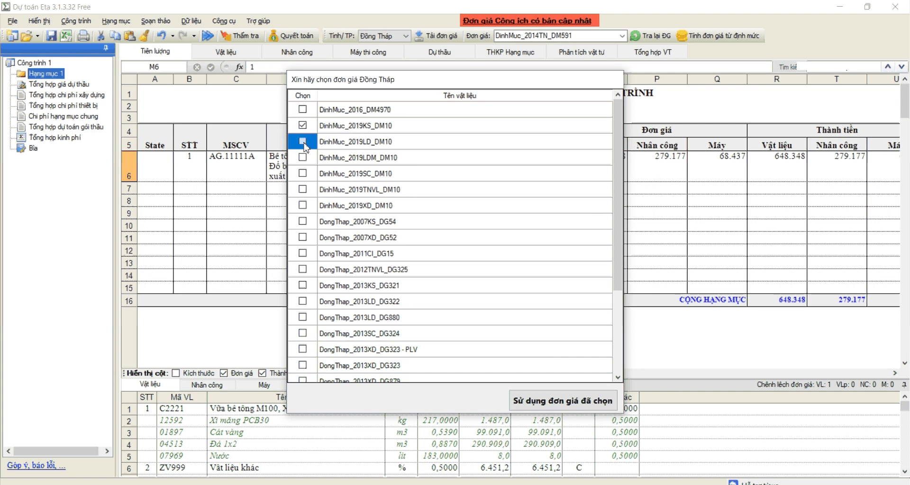
{"action": "left_click", "coordinate": [304, 158]}
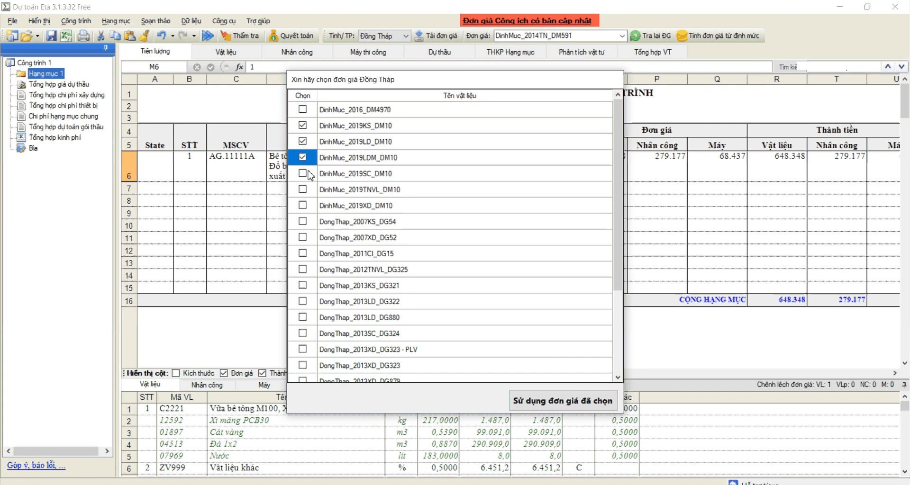
{"action": "left_click", "coordinate": [307, 174]}
{"action": "left_click", "coordinate": [303, 190]}
{"action": "left_click", "coordinate": [303, 205]}
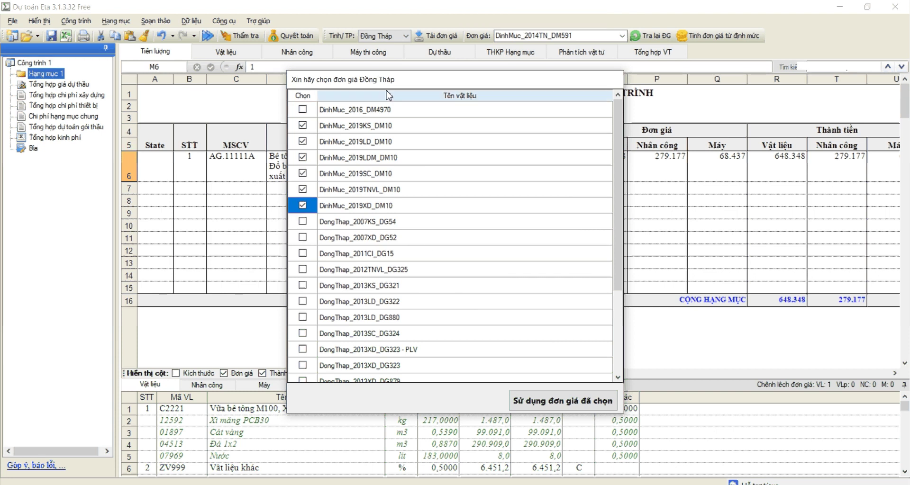
Review the remaining Đồng Tháp unit price sets and apply the selected 2019 DM10 sets to the estimate.
{"action": "scroll", "coordinate": [412, 166], "scroll_direction": "down", "scroll_amount": 3}
{"action": "scroll", "coordinate": [411, 374], "scroll_direction": "up", "scroll_amount": 1}
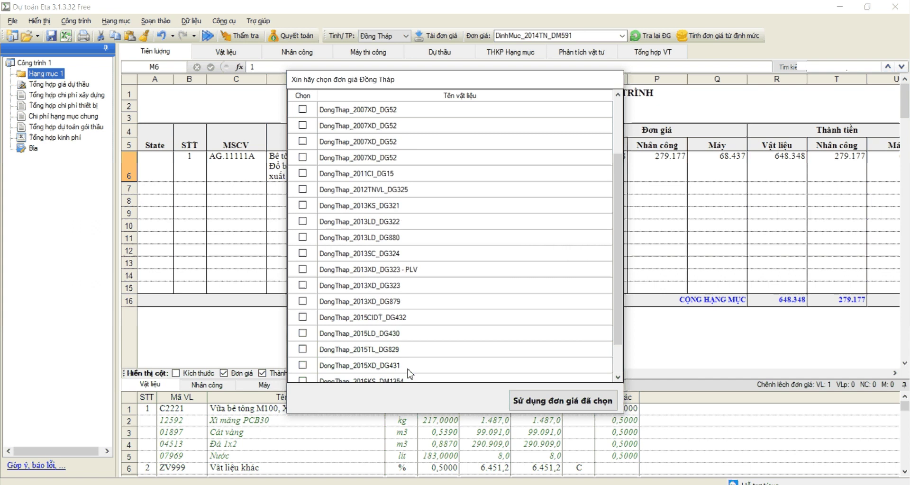
{"action": "scroll", "coordinate": [407, 374], "scroll_direction": "up", "scroll_amount": 2}
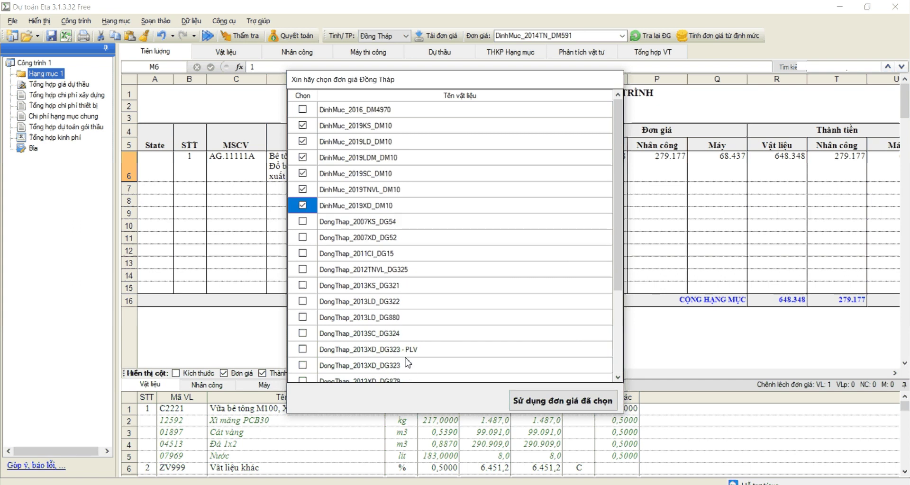
{"action": "scroll", "coordinate": [406, 363], "scroll_direction": "down", "scroll_amount": 3}
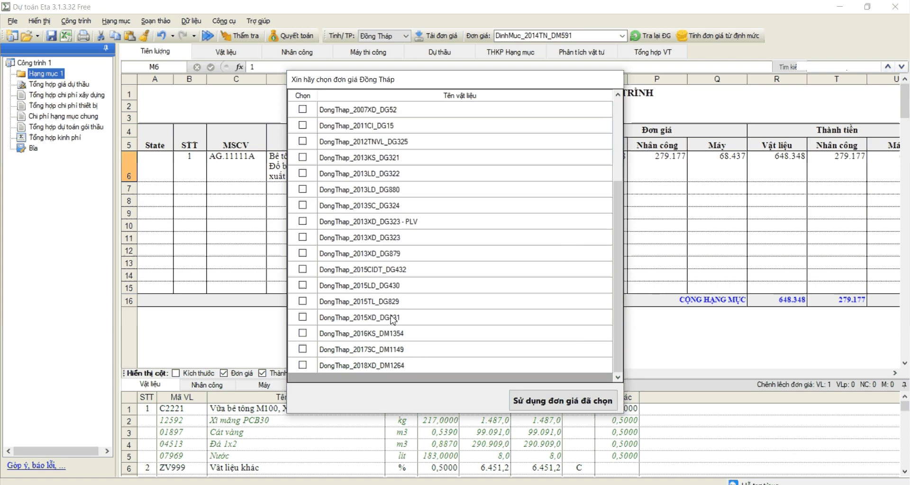
{"action": "scroll", "coordinate": [350, 192], "scroll_direction": "up", "scroll_amount": 3}
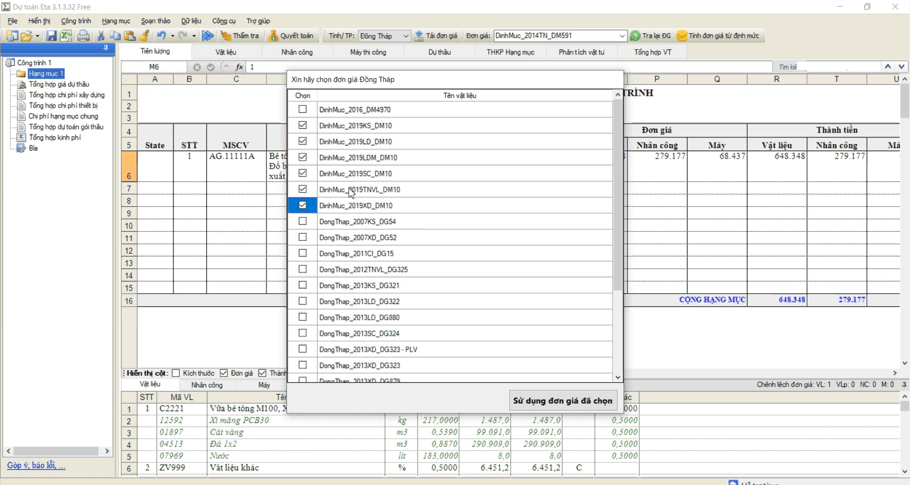
{"action": "left_click", "coordinate": [560, 403]}
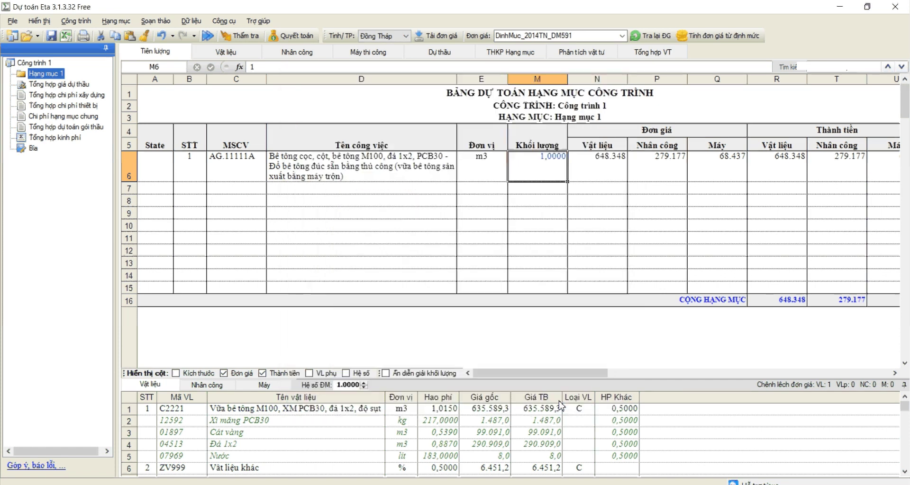
{"action": "left_click", "coordinate": [479, 226]}
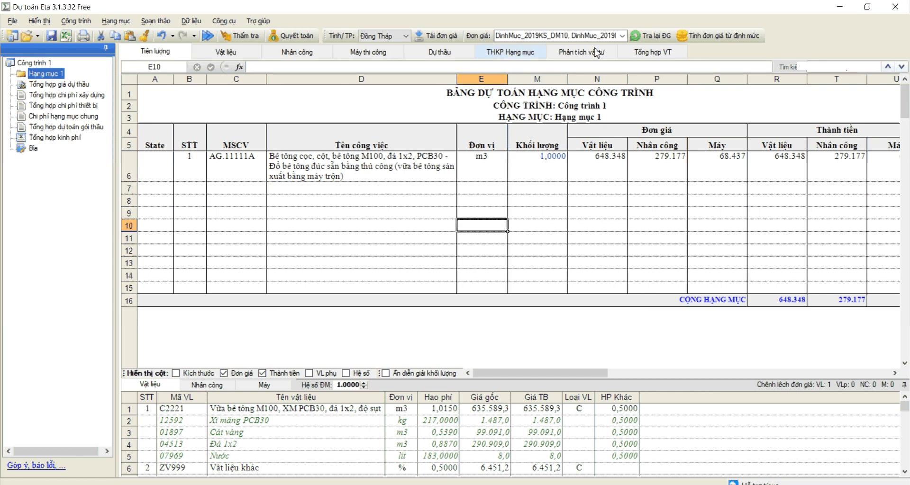
{"action": "left_click", "coordinate": [621, 36]}
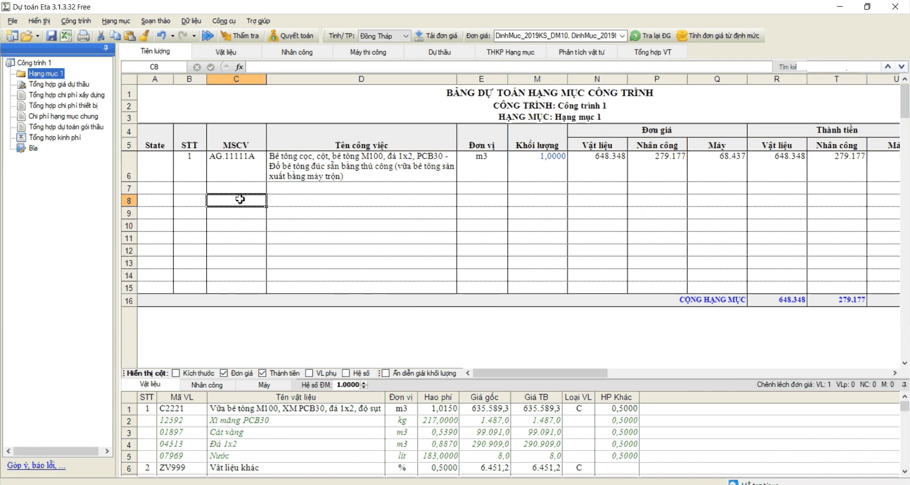
Find work items by code "ag" in row 7 and add AG.11112, M200 concrete with 1x2 stone and PCB40.
{"action": "left_click", "coordinate": [244, 191]}
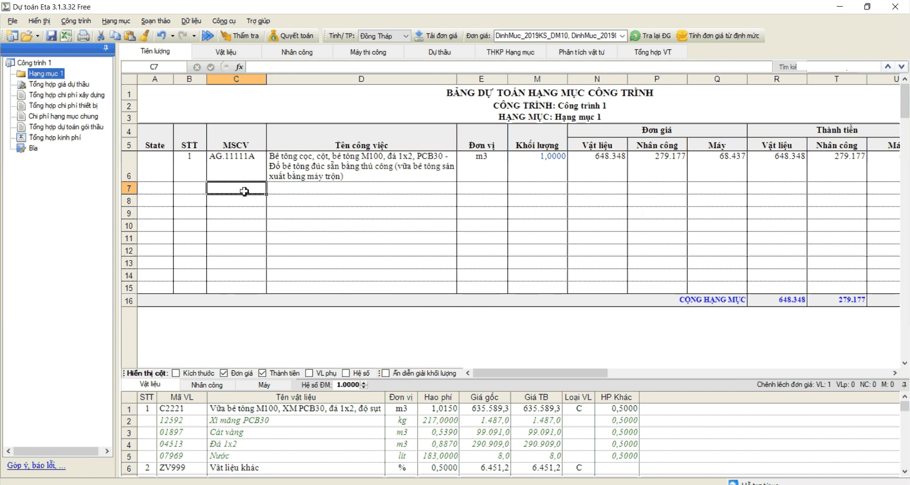
{"action": "type", "text": "ag"}
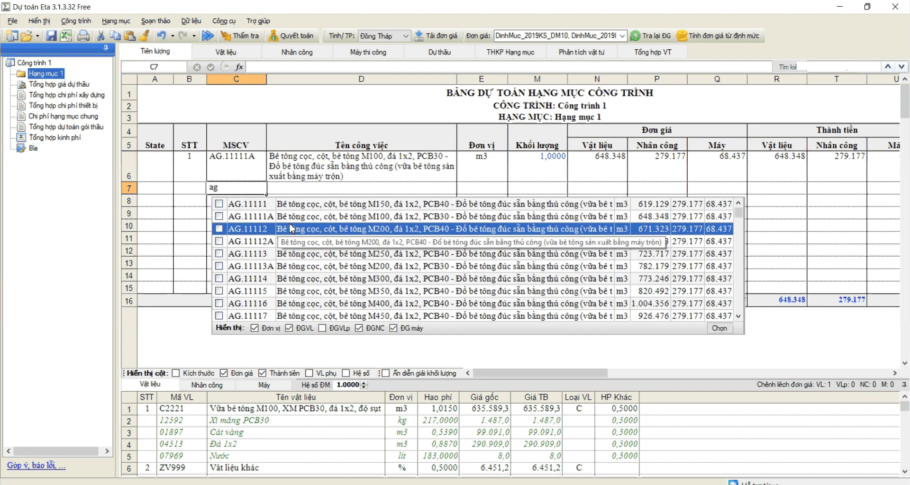
{"action": "left_click", "coordinate": [290, 230]}
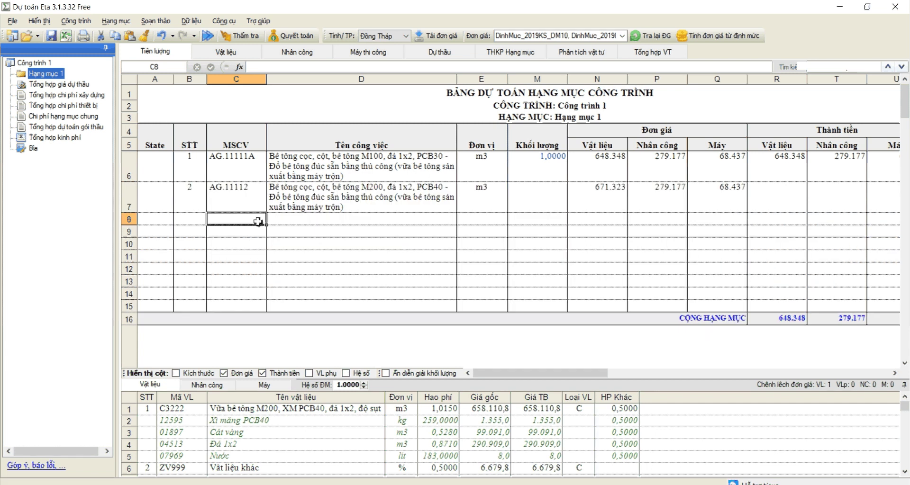
Find work items by code "ag" in row 8 and add AG.11112, M200 concrete with 1x2 stone and PCB40.
{"action": "type", "text": "bee"}
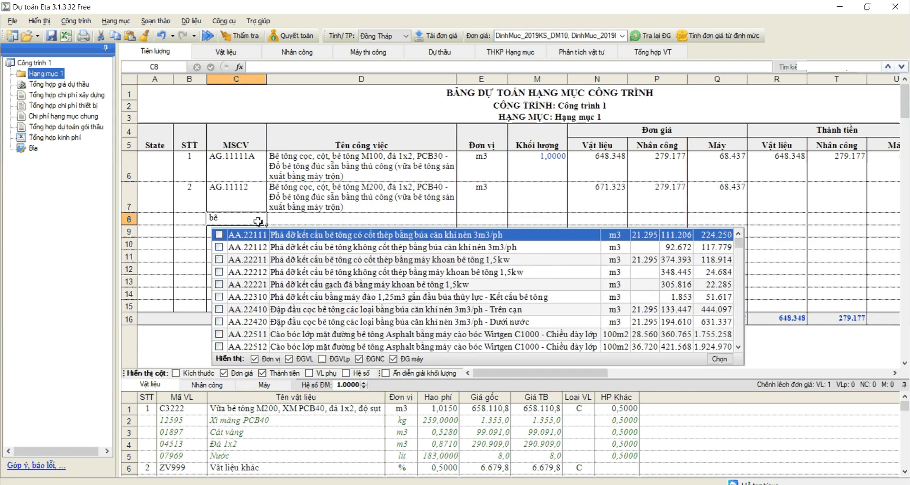
{"action": "key", "text": "Escape"}
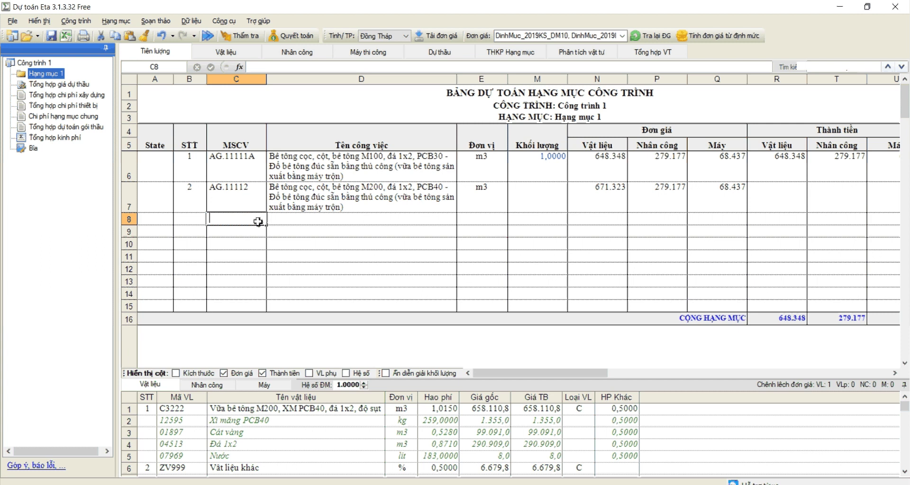
{"action": "type", "text": "ag"}
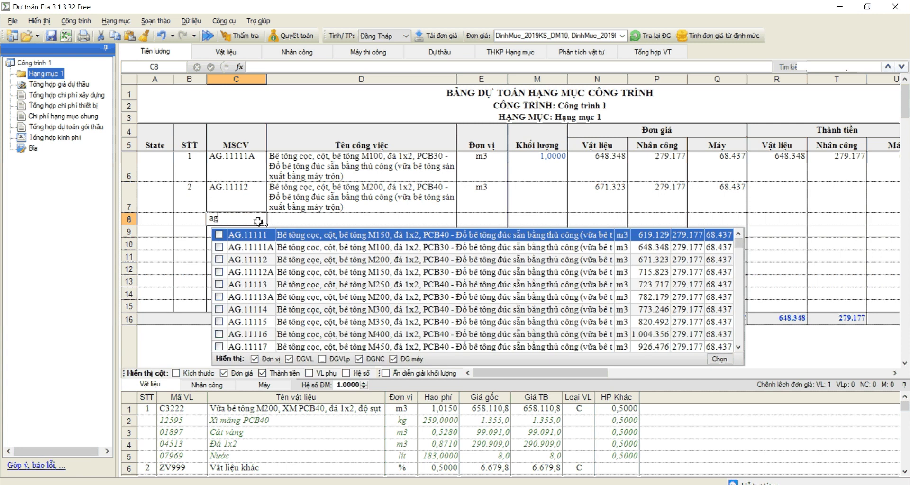
{"action": "key", "text": "BackSpace"}
{"action": "type", "text": "g"}
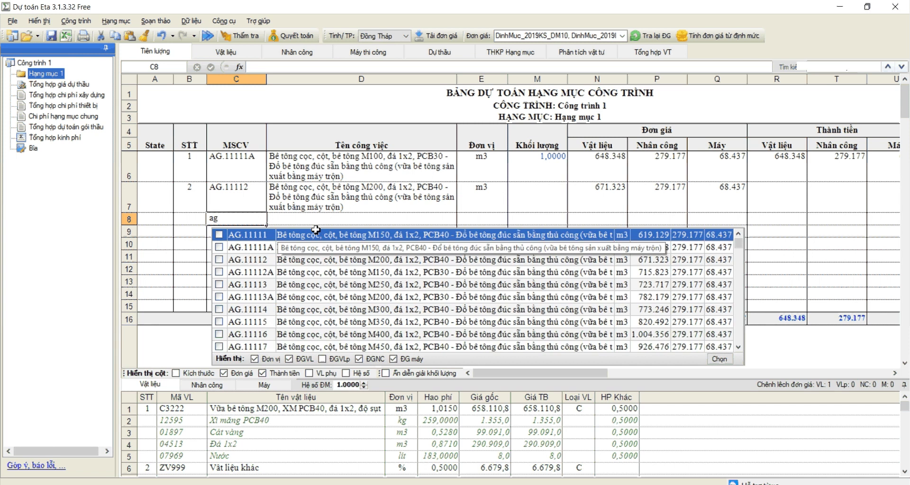
{"action": "left_click", "coordinate": [293, 260]}
{"action": "left_click", "coordinate": [244, 254]}
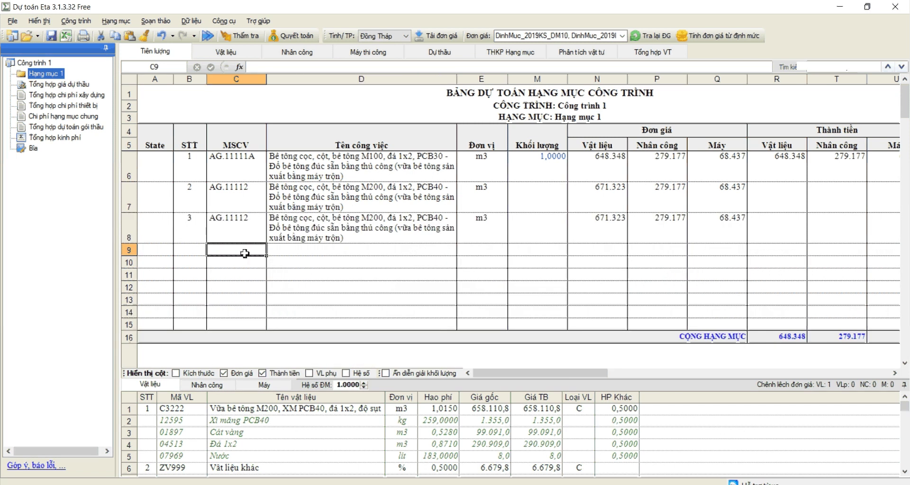
{"action": "left_click_drag", "start_coordinate": [242, 206], "coordinate": [248, 242]}
Search for work items by the name "bê tông" in row 9 and browse the matching items.
{"action": "left_click", "coordinate": [238, 256]}
{"action": "type", "text": "be"}
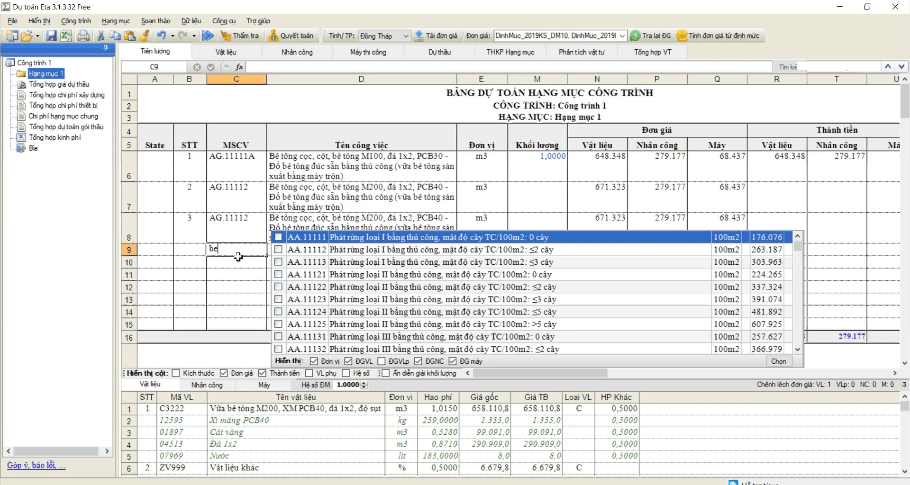
{"action": "type", "text": "e "}
{"action": "type", "text": "tông"}
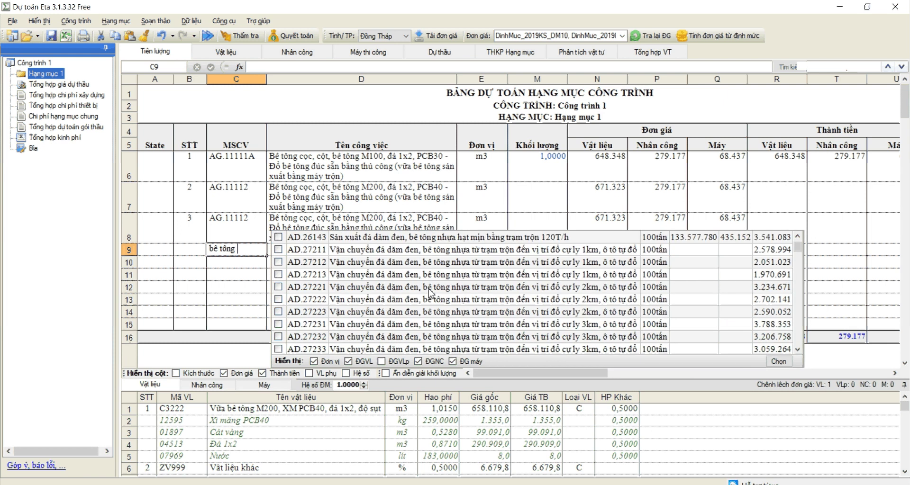
{"action": "scroll", "coordinate": [440, 312], "scroll_direction": "down", "scroll_amount": 5}
{"action": "scroll", "coordinate": [449, 331], "scroll_direction": "down", "scroll_amount": 5}
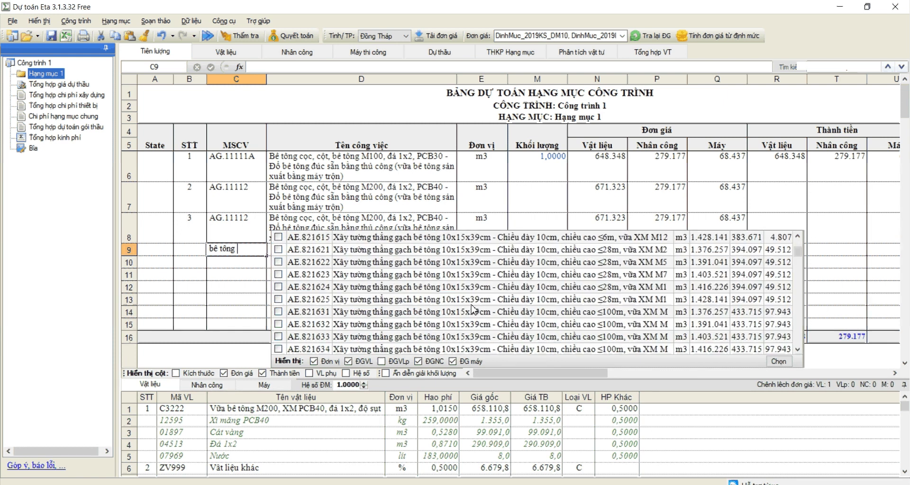
{"action": "scroll", "coordinate": [483, 317], "scroll_direction": "down", "scroll_amount": 5}
{"action": "scroll", "coordinate": [500, 334], "scroll_direction": "down", "scroll_amount": 5}
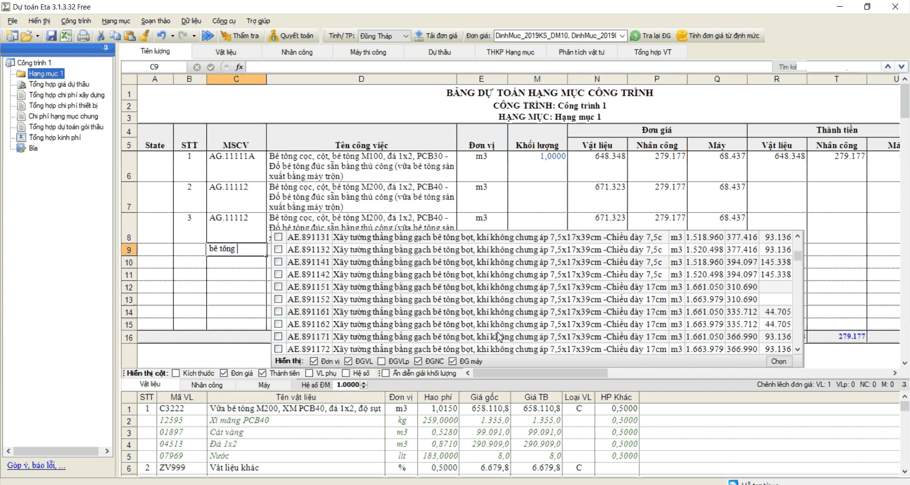
{"action": "scroll", "coordinate": [500, 339], "scroll_direction": "down", "scroll_amount": 5}
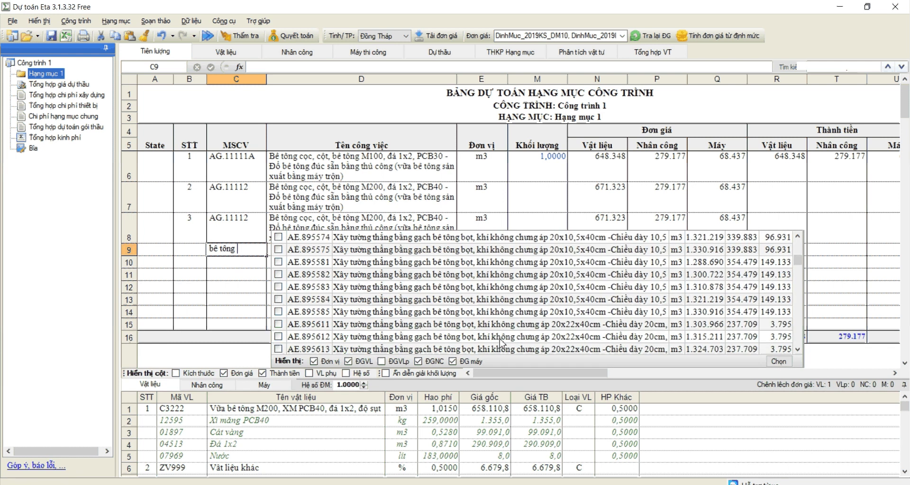
{"action": "scroll", "coordinate": [501, 342], "scroll_direction": "down", "scroll_amount": 5}
{"action": "scroll", "coordinate": [501, 342], "scroll_direction": "down", "scroll_amount": 5}
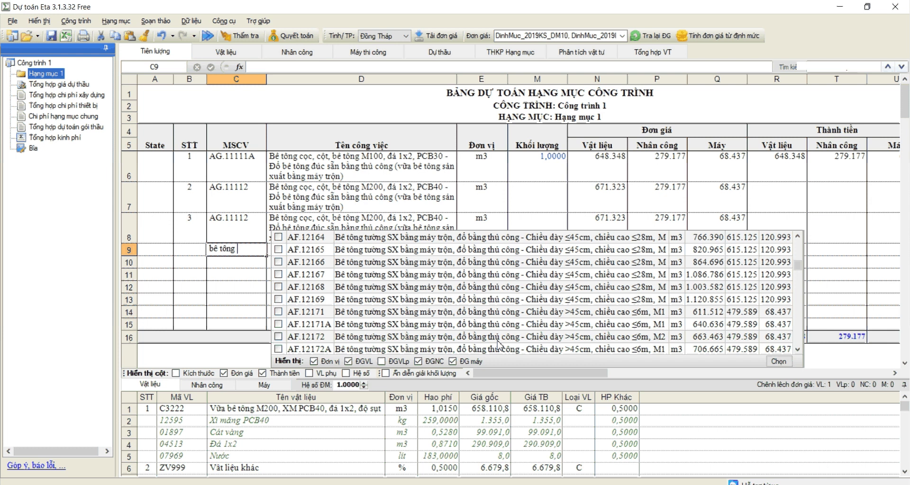
Narrow the row 9 work item search to "bê tông m200 đổ thủ công" and look through the matches.
{"action": "type", "text": "m200"}
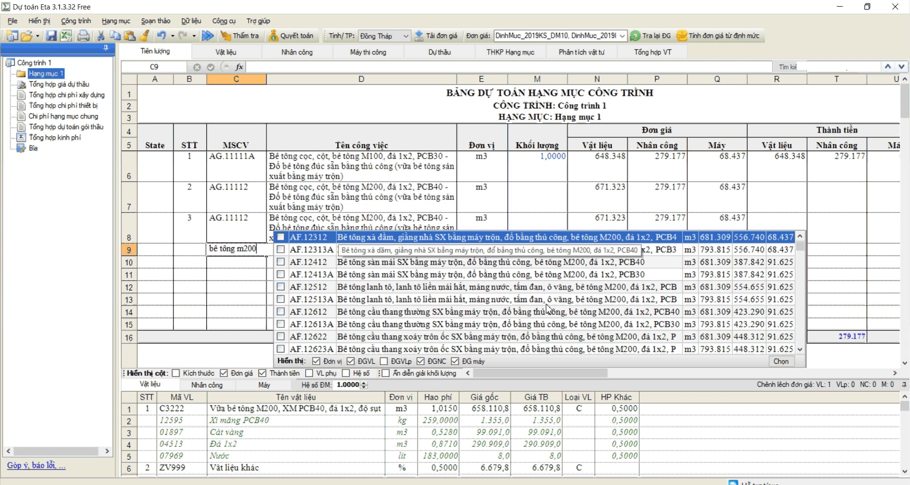
{"action": "type", "text": " a"}
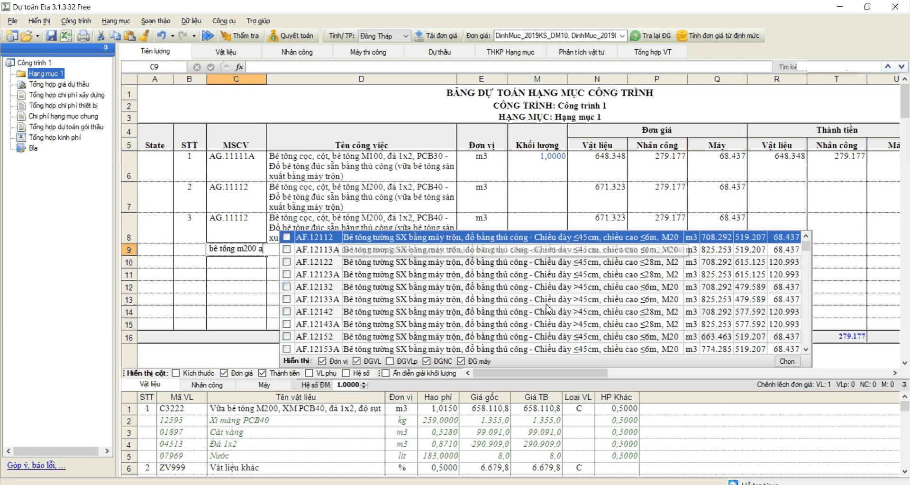
{"action": "key", "text": "BackSpace"}
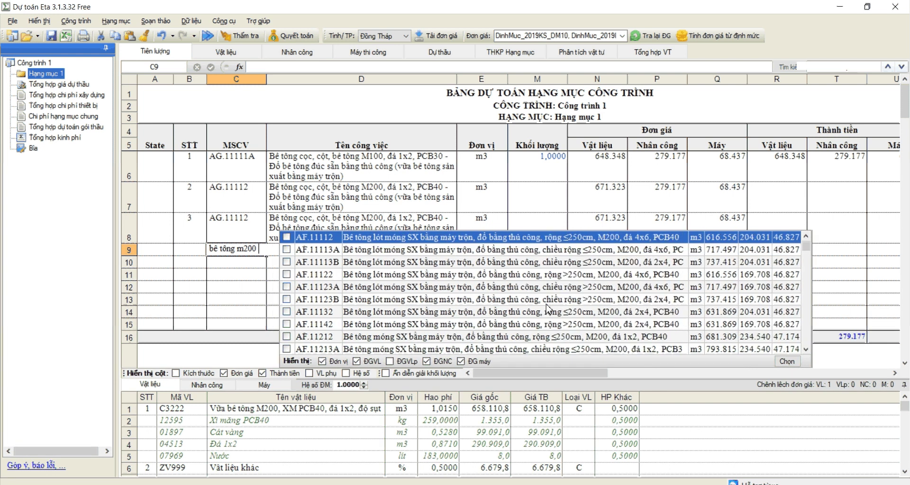
{"action": "type", "text": "đo"}
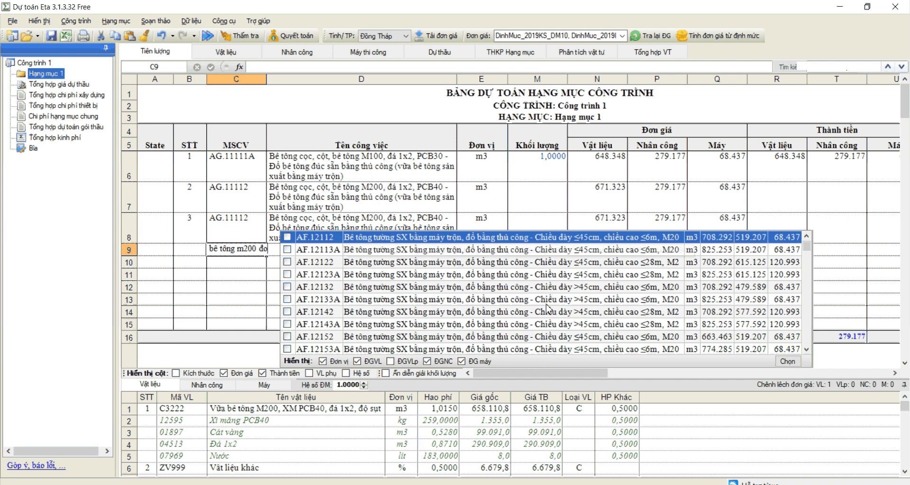
{"action": "key", "text": "Escape"}
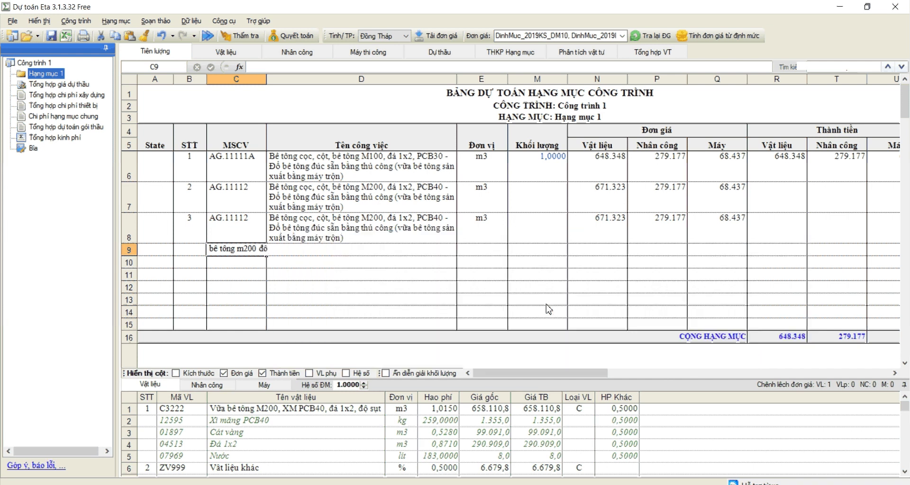
{"action": "type", "text": "thủ c"}
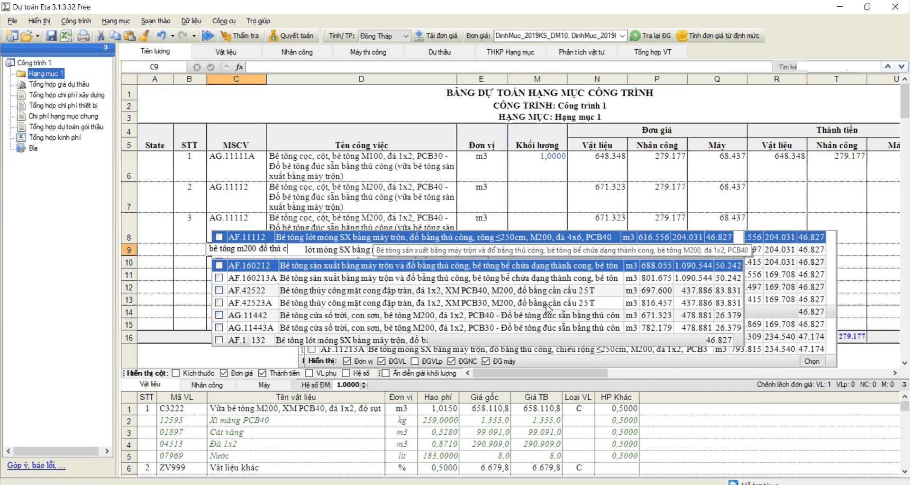
{"action": "type", "text": "ông"}
{"action": "scroll", "coordinate": [573, 294], "scroll_direction": "down", "scroll_amount": 3}
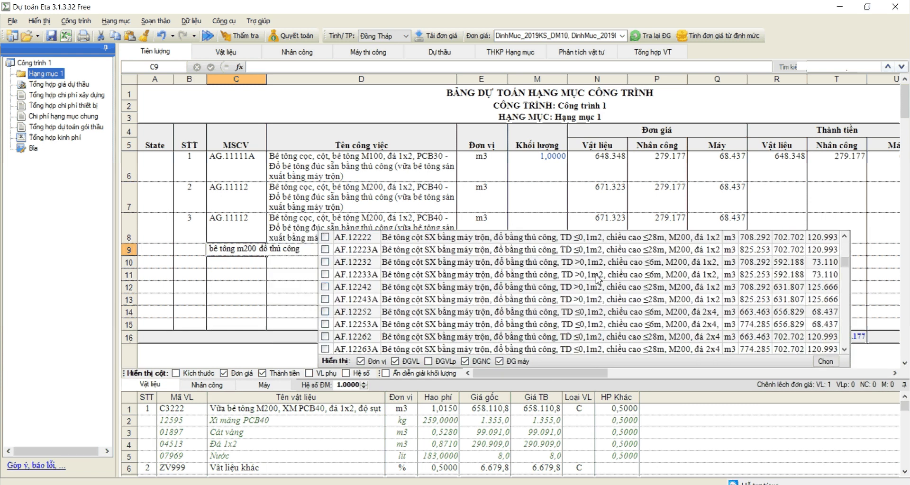
{"action": "scroll", "coordinate": [598, 280], "scroll_direction": "down", "scroll_amount": 2}
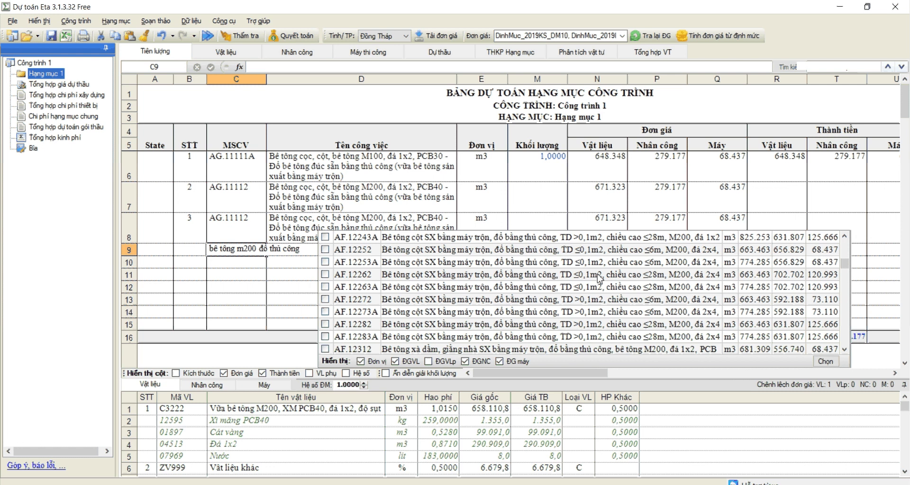
Add "2x4" to the search and insert AF.11142, foundation lining concrete wider than 250 cm, M200, 2x4 stone, PCB40.
{"action": "type", "text": "2x4"}
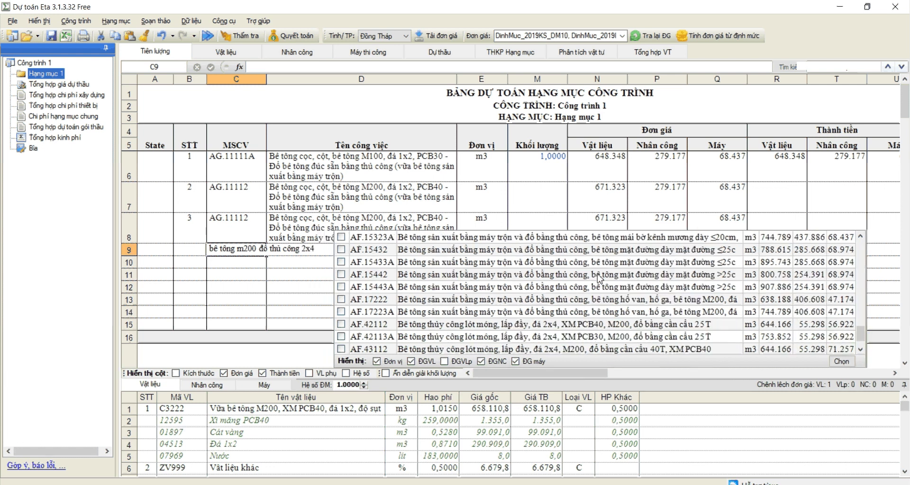
{"action": "scroll", "coordinate": [727, 287], "scroll_direction": "down", "scroll_amount": 1}
{"action": "scroll", "coordinate": [723, 313], "scroll_direction": "up", "scroll_amount": 3}
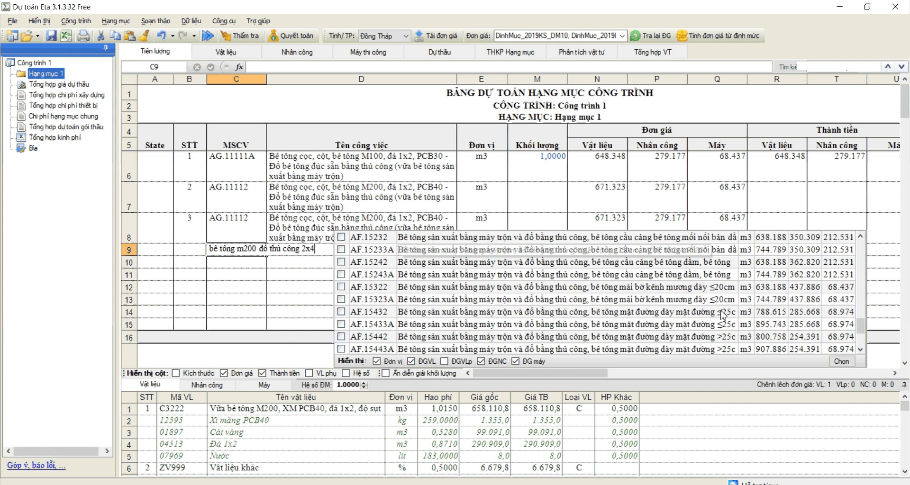
{"action": "scroll", "coordinate": [515, 313], "scroll_direction": "up", "scroll_amount": 5}
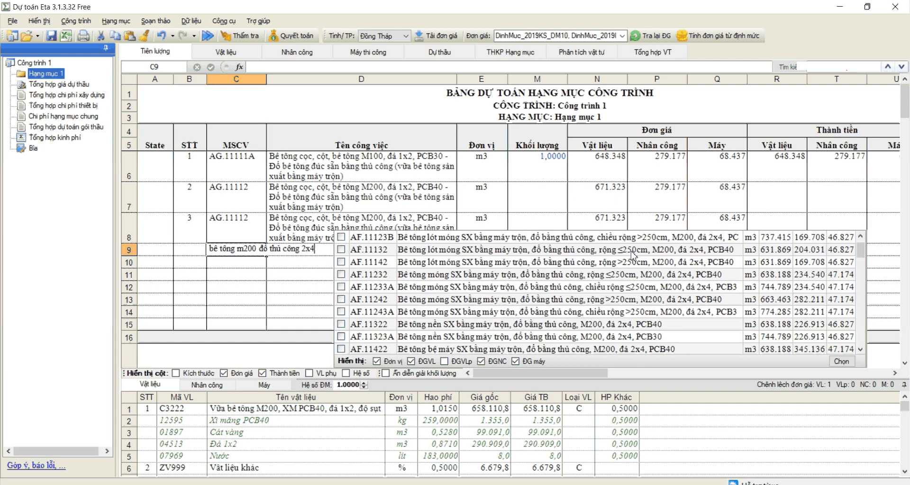
{"action": "left_click", "coordinate": [345, 265]}
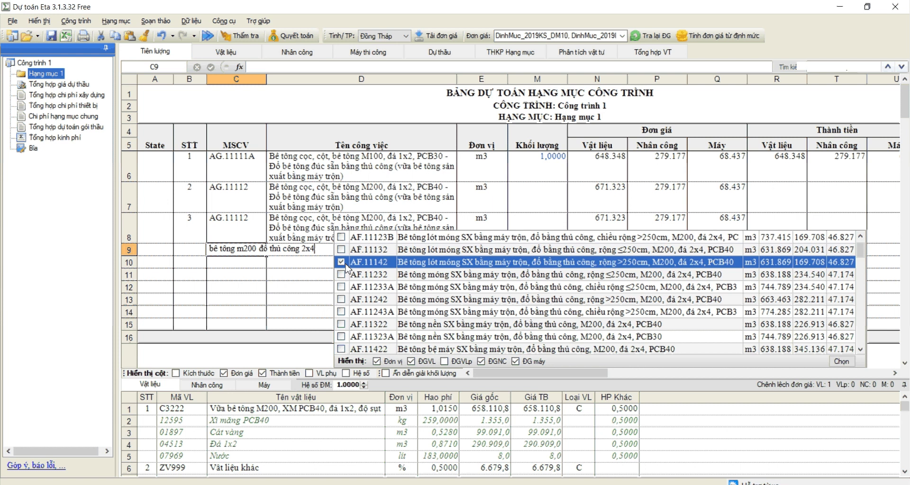
{"action": "left_click", "coordinate": [841, 361]}
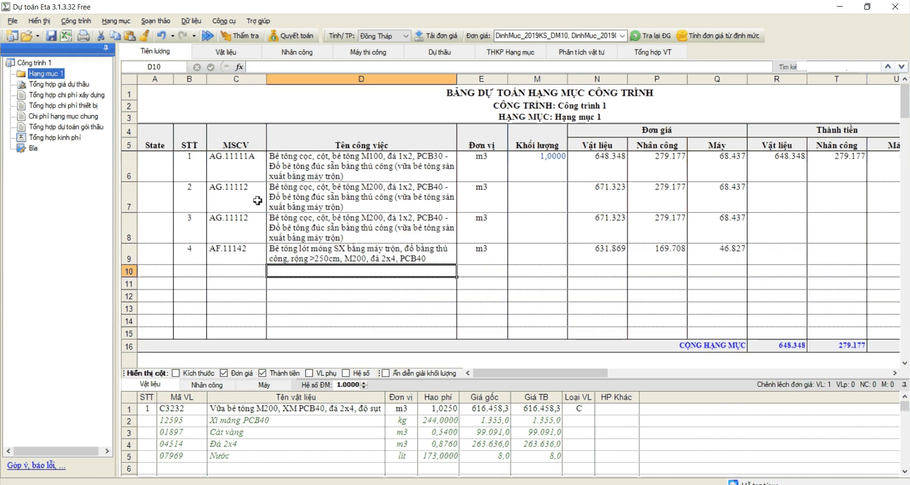
Set the quantities of the two AG.11112 items to 33 in row 7 and 44 in row 8.
{"action": "left_click", "coordinate": [536, 196]}
{"action": "type", "text": "33 44"}
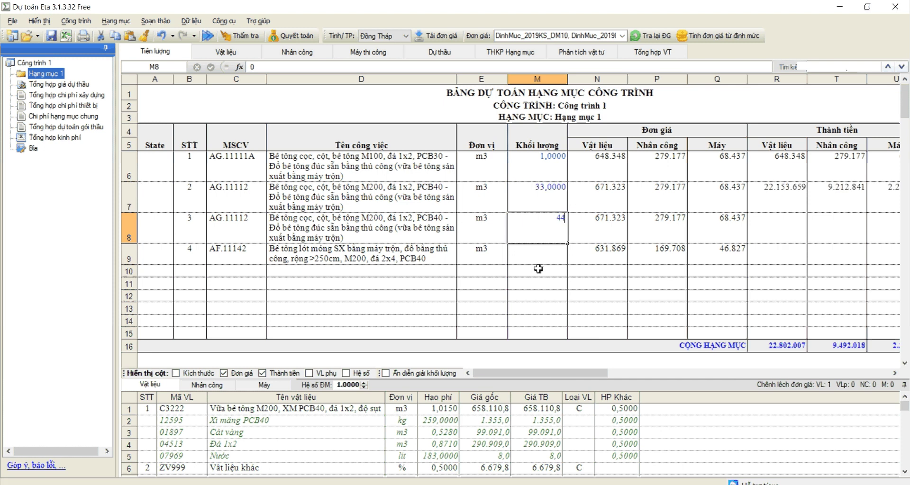
{"action": "left_click", "coordinate": [310, 281]}
{"action": "left_click", "coordinate": [312, 271]}
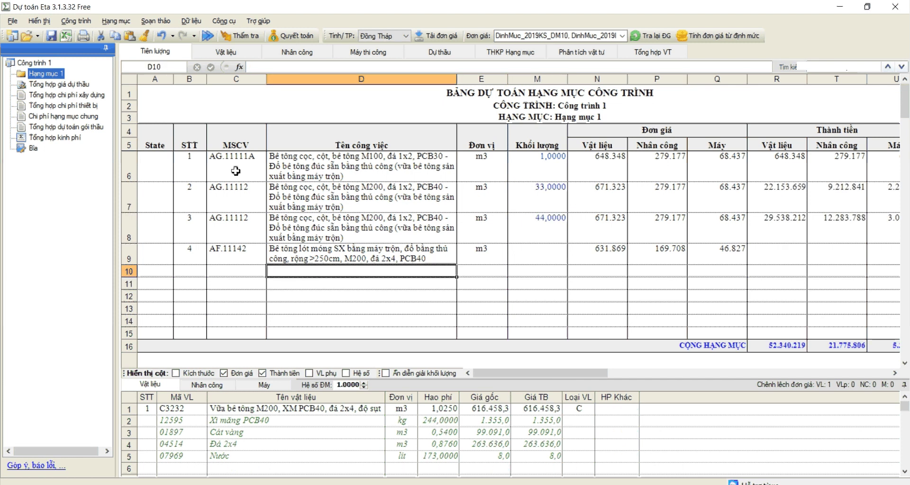
{"action": "left_click_drag", "start_coordinate": [235, 172], "coordinate": [534, 225]}
{"action": "left_click", "coordinate": [349, 280]}
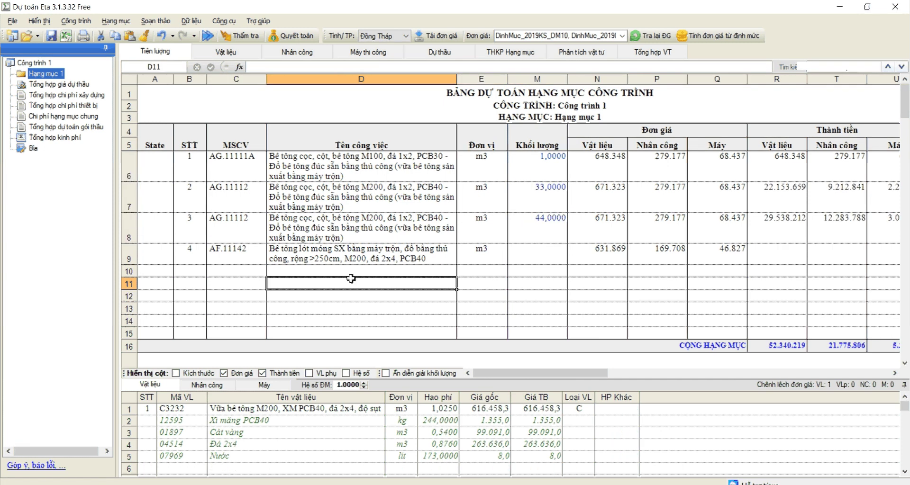
Fill the quantities of the items in rows 6 and 7 with 4 at once.
{"action": "left_click_drag", "start_coordinate": [535, 163], "coordinate": [535, 189]}
{"action": "type", "text": "4"}
{"action": "key", "text": "ctrl+Return"}
{"action": "left_click", "coordinate": [304, 295]}
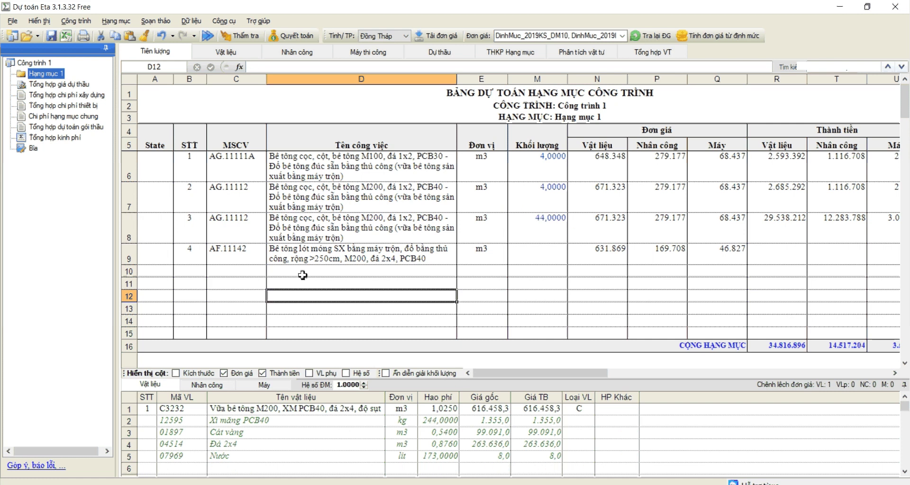
Enter the quantity calculation lines 7*7 and 87*6 beneath the AF.11142 item in rows 10 and 11.
{"action": "left_click", "coordinate": [302, 275]}
{"action": "type", "text": "78"}
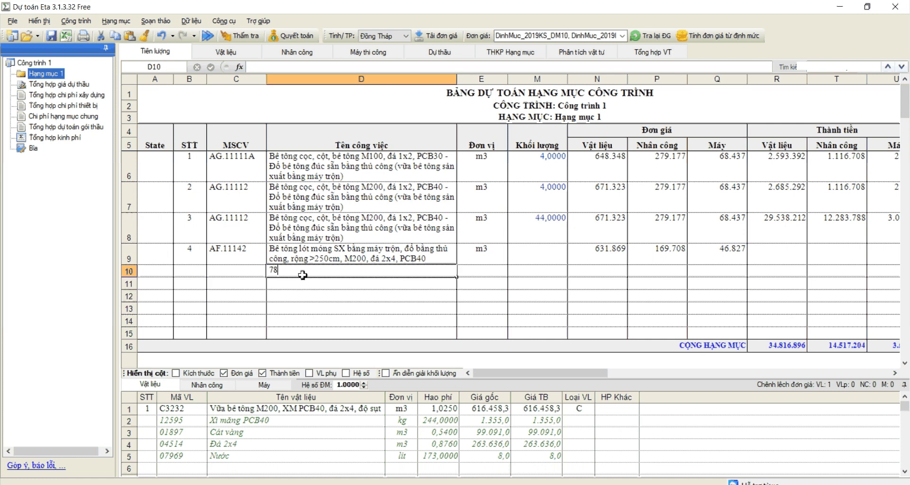
{"action": "key", "text": "BackSpace"}
{"action": "type", "text": "*7"}
{"action": "key", "text": "Return"}
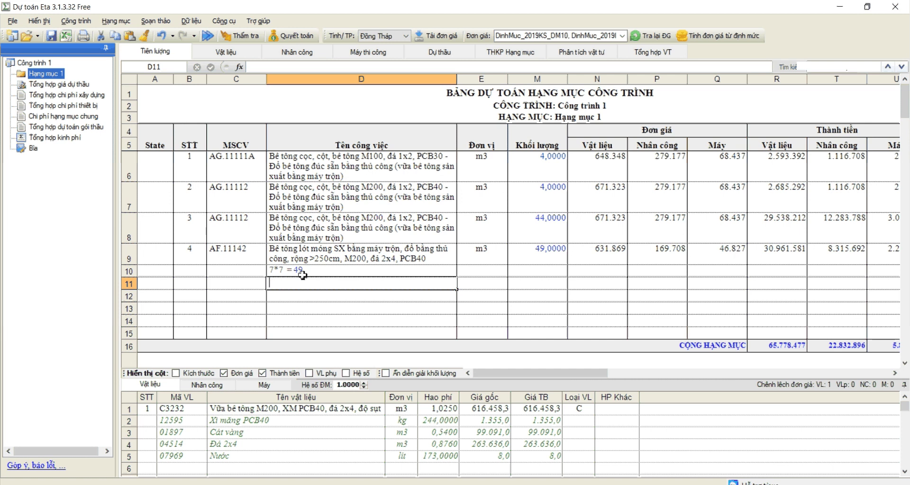
{"action": "type", "text": "87*6"}
{"action": "key", "text": "Return"}
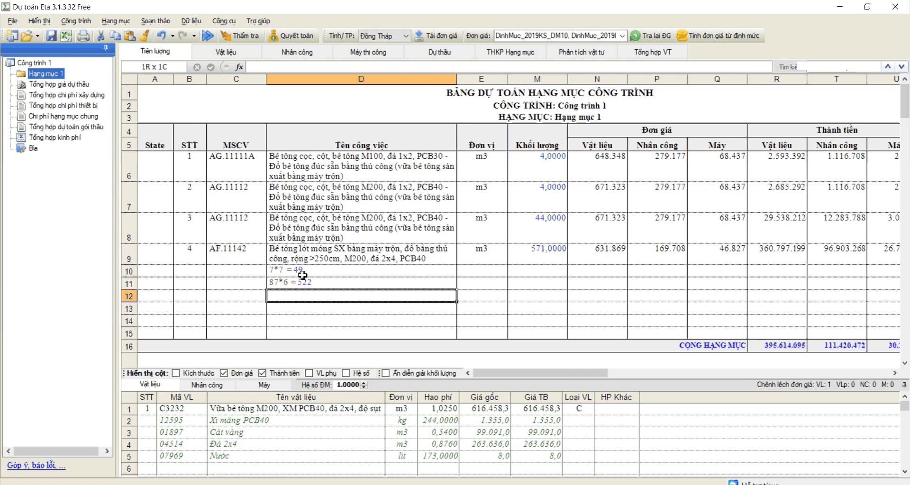
Examine the material breakdown of the AG.11111A concrete item, including its cement, sand, stone and water components.
{"action": "left_click", "coordinate": [356, 271]}
{"action": "left_click", "coordinate": [235, 178]}
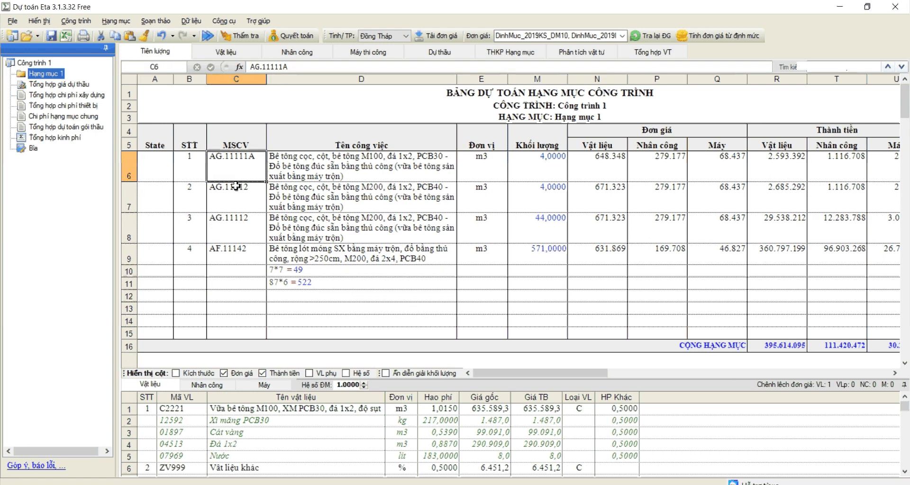
{"action": "left_click", "coordinate": [258, 191], "text": "shift"}
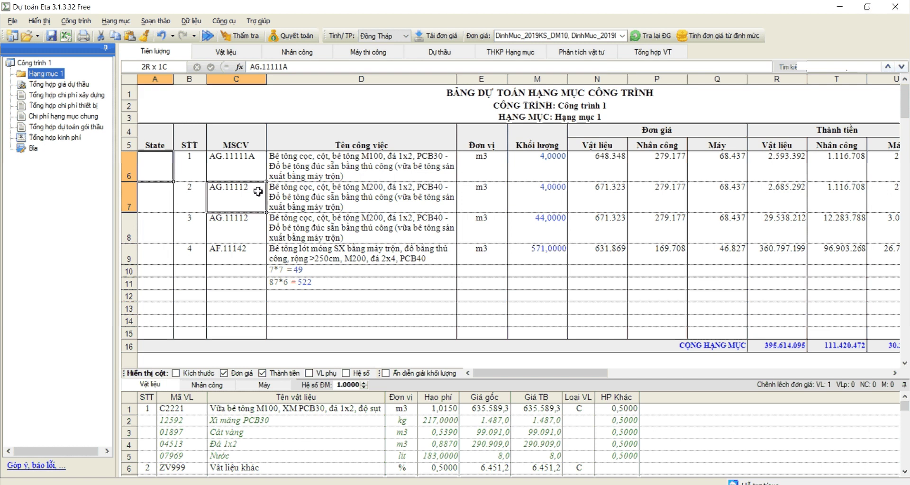
{"action": "key", "text": "Right"}
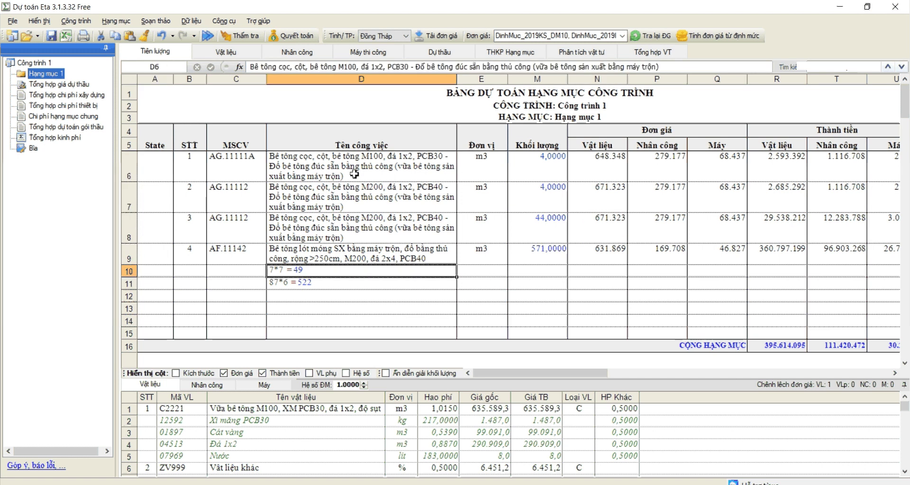
{"action": "left_click", "coordinate": [204, 423]}
{"action": "left_click_drag", "start_coordinate": [204, 428], "coordinate": [615, 450]}
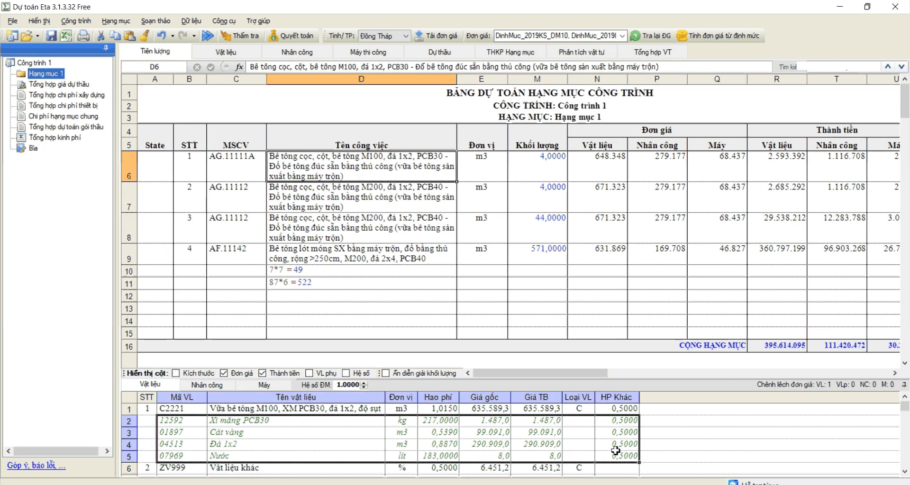
Examine the announced price (Giá TB) column of the listed materials in the material price table.
{"action": "left_click", "coordinate": [263, 197]}
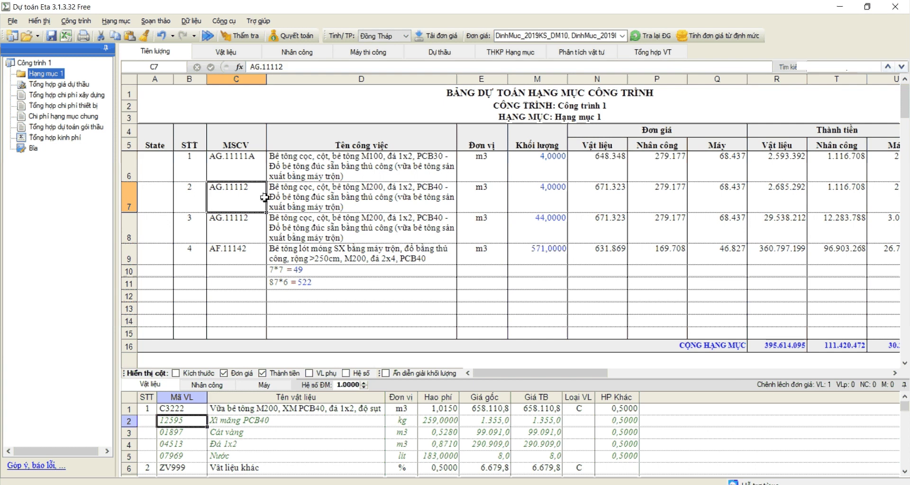
{"action": "left_click", "coordinate": [232, 52]}
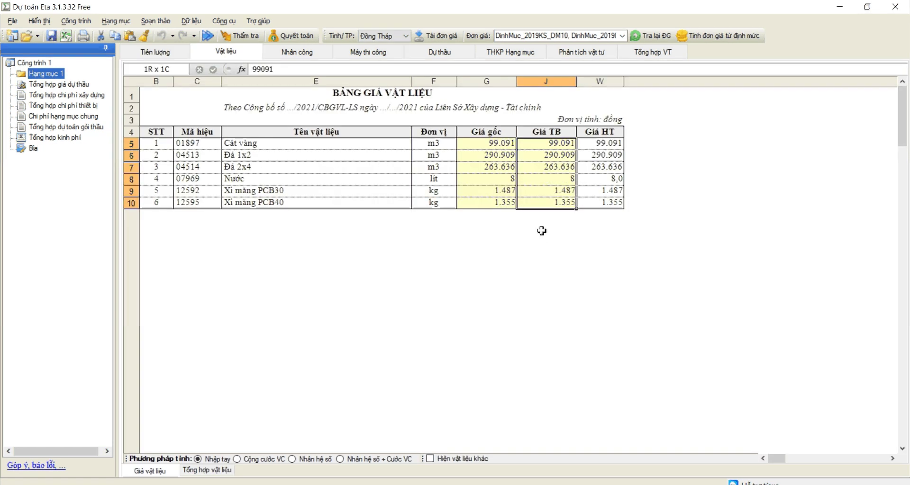
{"action": "right_click", "coordinate": [564, 171]}
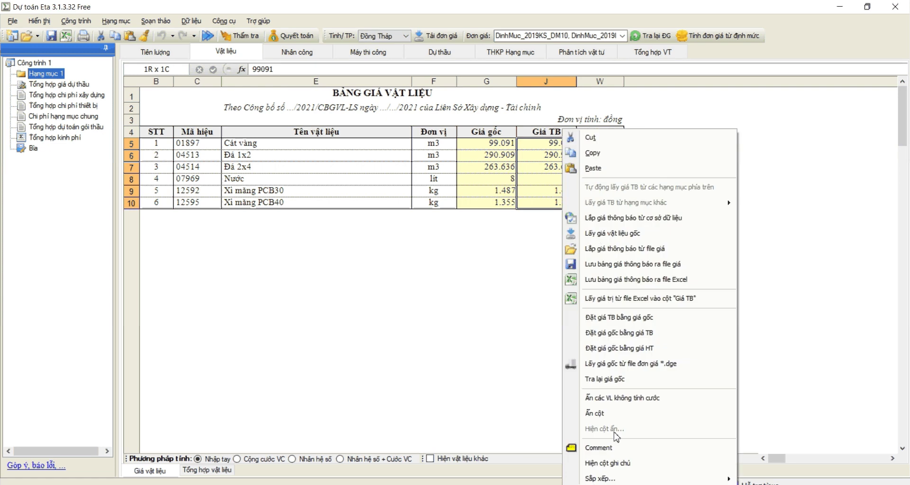
{"action": "mouse_move", "coordinate": [622, 479]}
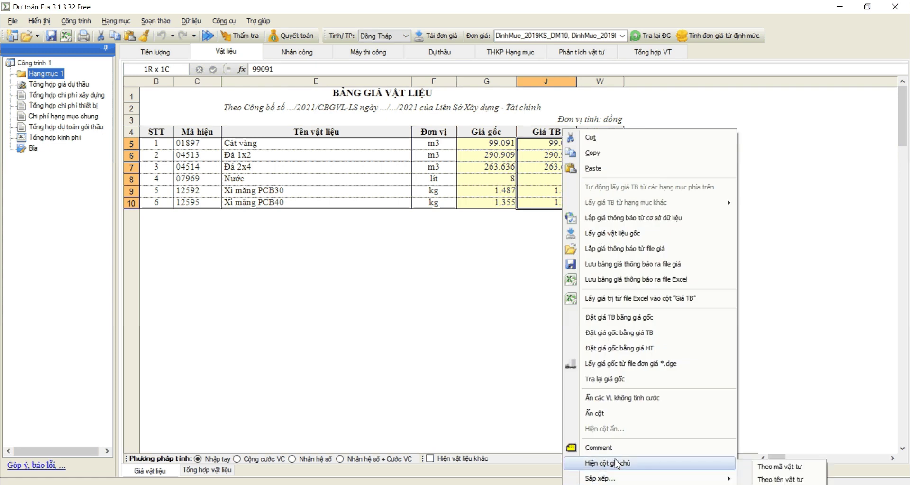
{"action": "left_click", "coordinate": [501, 229]}
{"action": "left_click", "coordinate": [526, 179]}
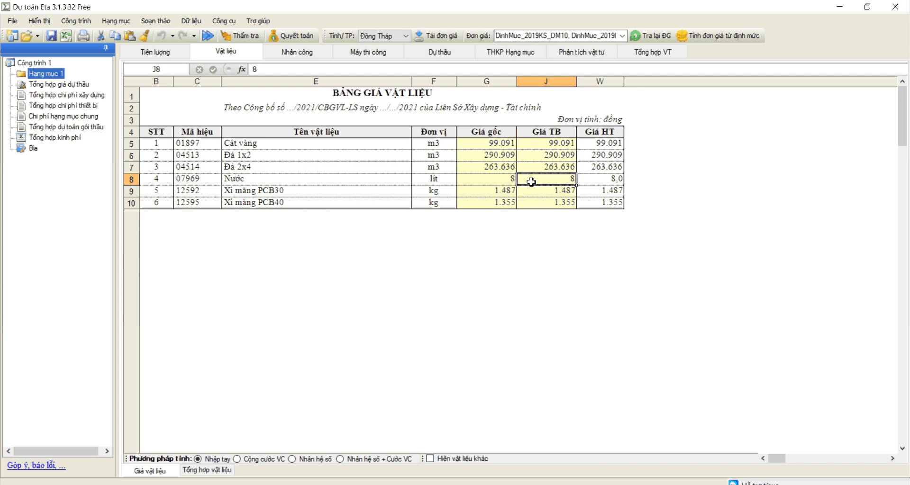
{"action": "left_click_drag", "start_coordinate": [550, 145], "coordinate": [560, 225]}
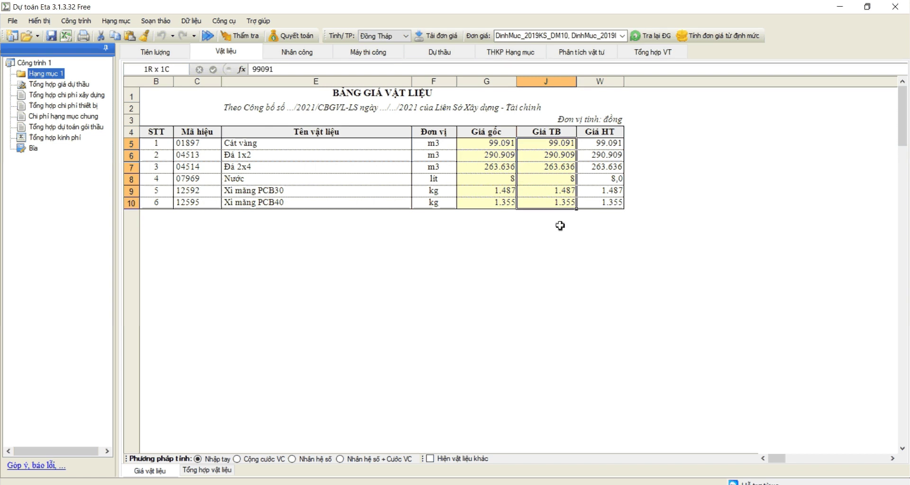
{"action": "left_click", "coordinate": [548, 177]}
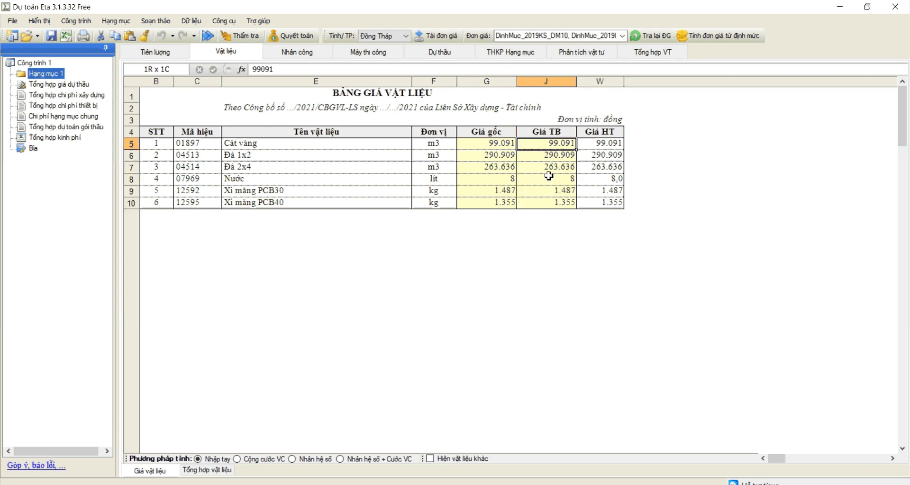
{"action": "left_click_drag", "start_coordinate": [548, 176], "coordinate": [555, 232]}
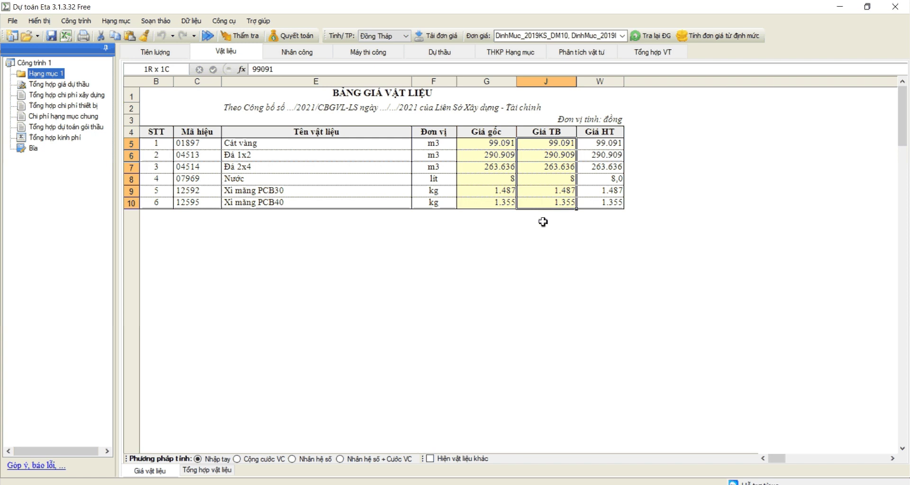
{"action": "left_click", "coordinate": [295, 185]}
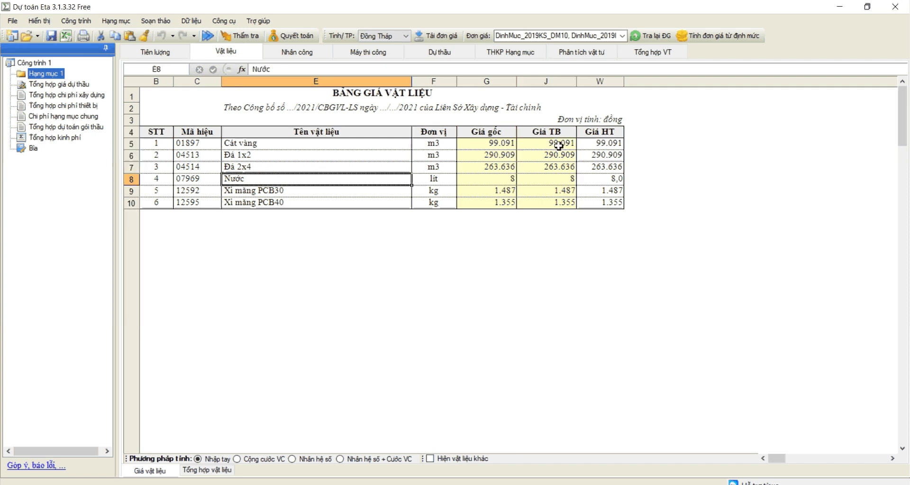
{"action": "left_click_drag", "start_coordinate": [545, 143], "coordinate": [565, 212]}
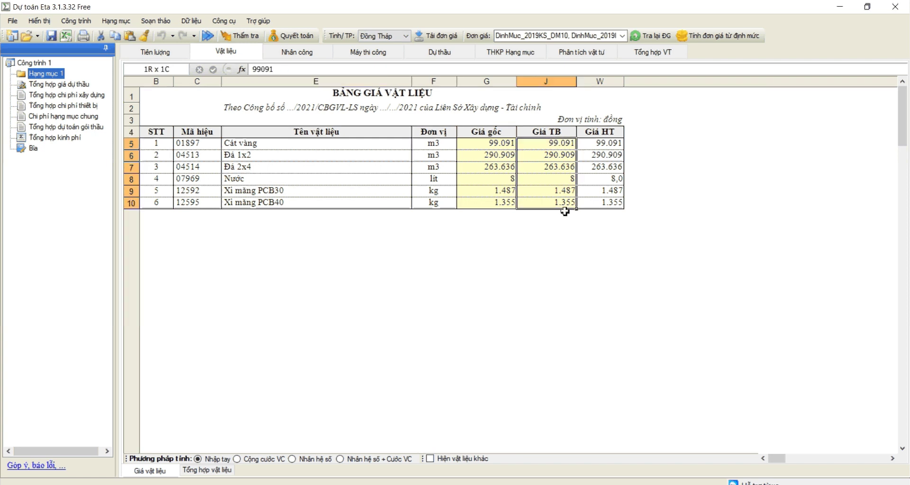
{"action": "left_click", "coordinate": [559, 167]}
{"action": "left_click", "coordinate": [560, 160]}
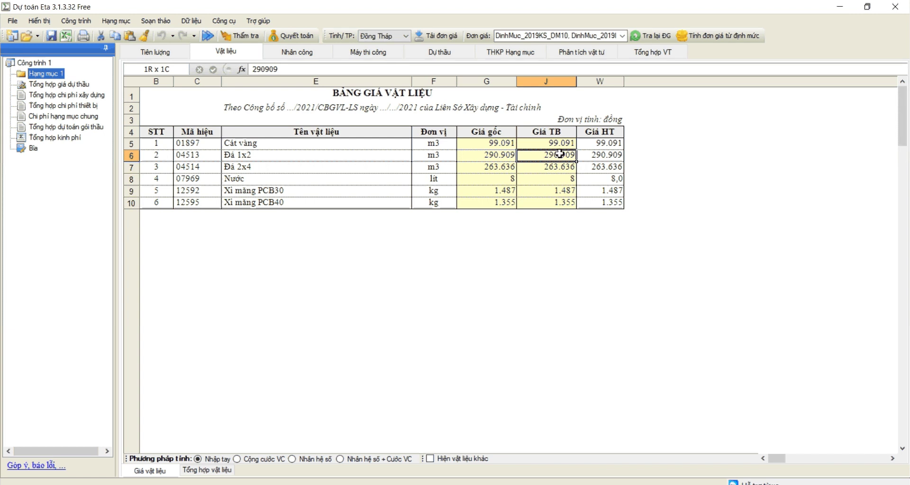
{"action": "left_click_drag", "start_coordinate": [559, 143], "coordinate": [550, 211]}
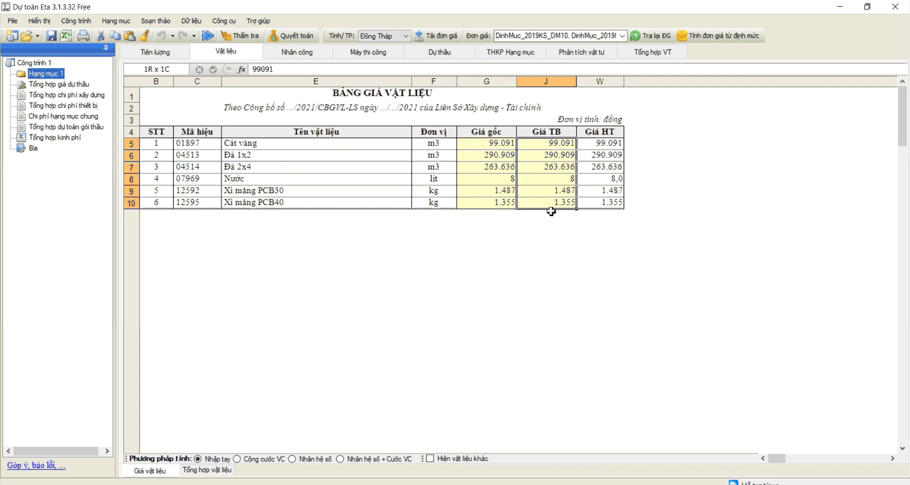
Open the list of announced material prices from the database and review the notices for Đồng Tháp's districts and cities.
{"action": "left_click", "coordinate": [549, 156]}
{"action": "right_click", "coordinate": [550, 156]}
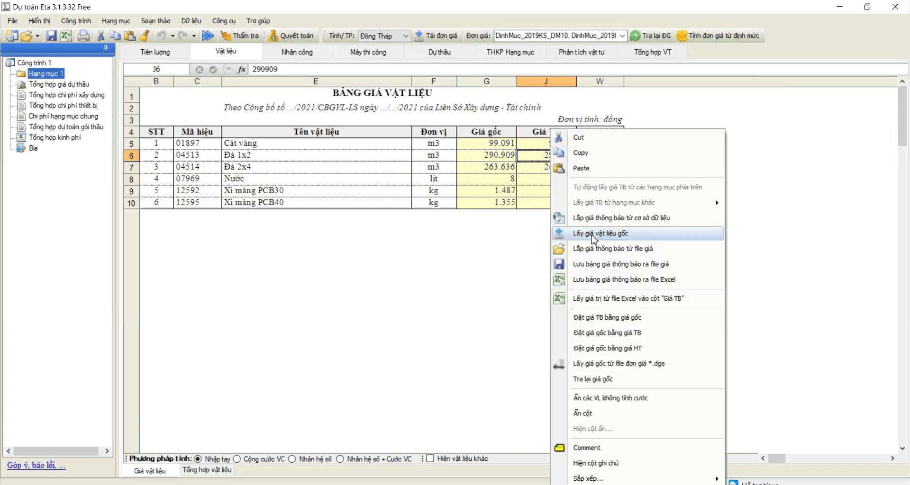
{"action": "left_click", "coordinate": [595, 218]}
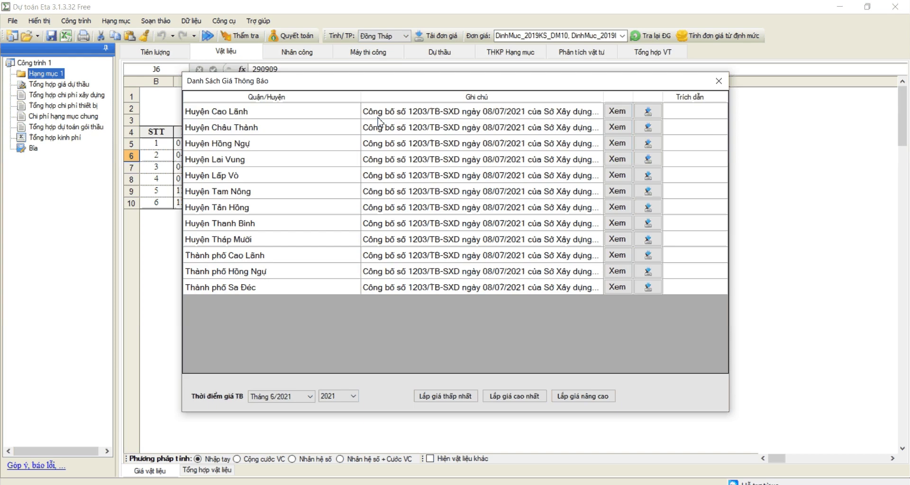
{"action": "left_click_drag", "start_coordinate": [378, 118], "coordinate": [471, 288]}
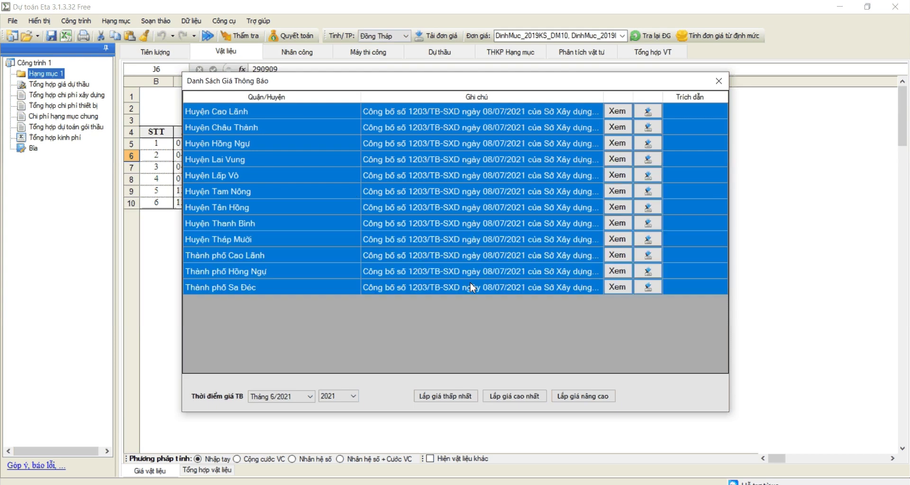
{"action": "left_click", "coordinate": [459, 126]}
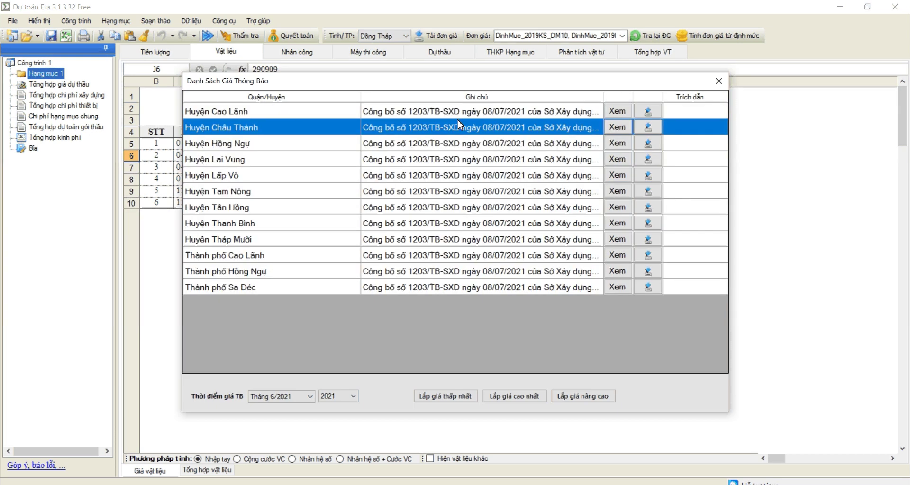
Switch the price notice period to Tháng 5/2021 and back to Tháng 6/2021.
{"action": "left_click", "coordinate": [279, 396]}
{"action": "left_click", "coordinate": [274, 413]}
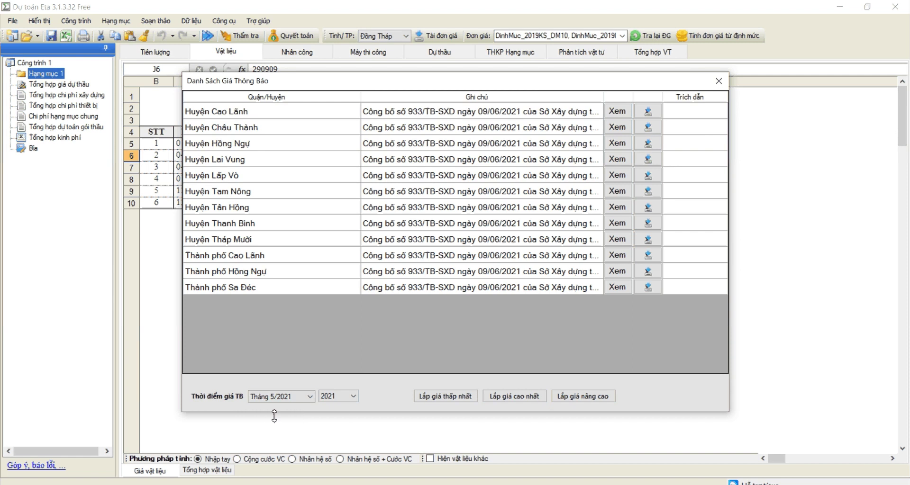
{"action": "left_click", "coordinate": [278, 397]}
{"action": "left_click", "coordinate": [279, 408]}
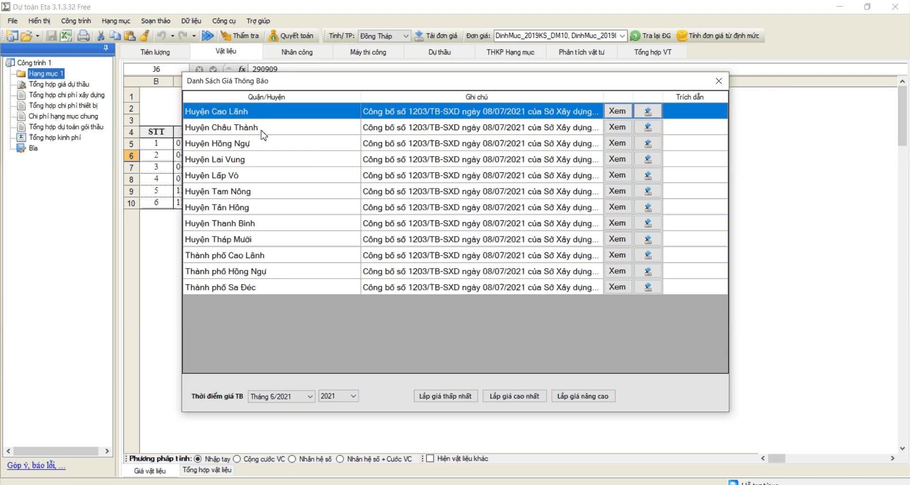
Download the Tháng 6/2021 announced material prices for Huyện Cao Lãnh.
{"action": "left_click", "coordinate": [442, 129]}
{"action": "left_click", "coordinate": [439, 113]}
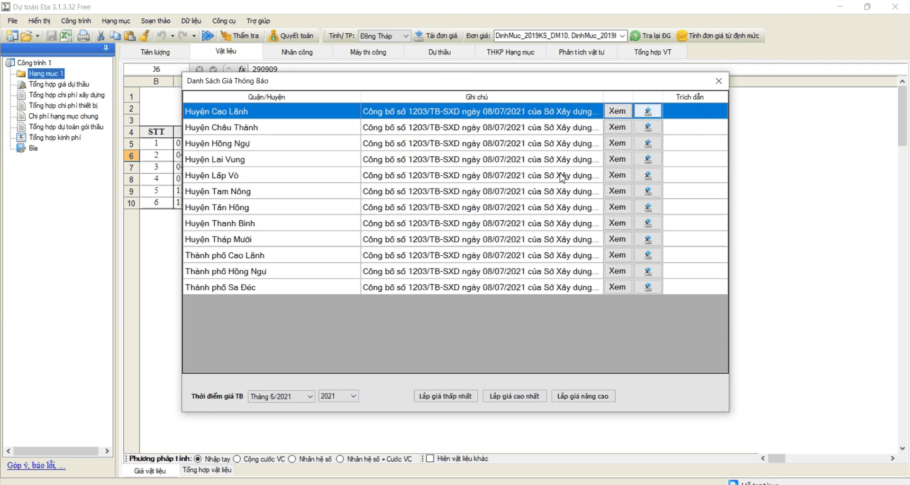
{"action": "key", "text": "Return"}
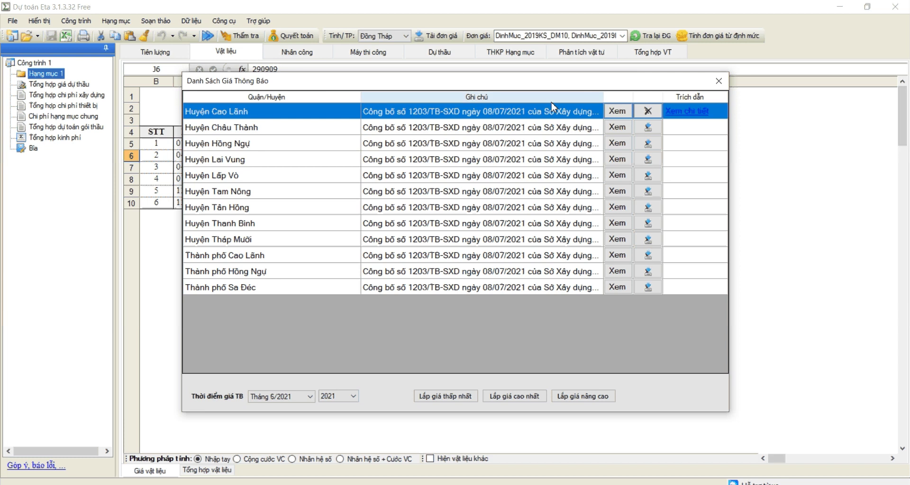
Open the Huyện Cao Lãnh notice's source page in the browser, examine the 2021 monthly publication table, and return to Dự toán Eta.
{"action": "left_click", "coordinate": [685, 112]}
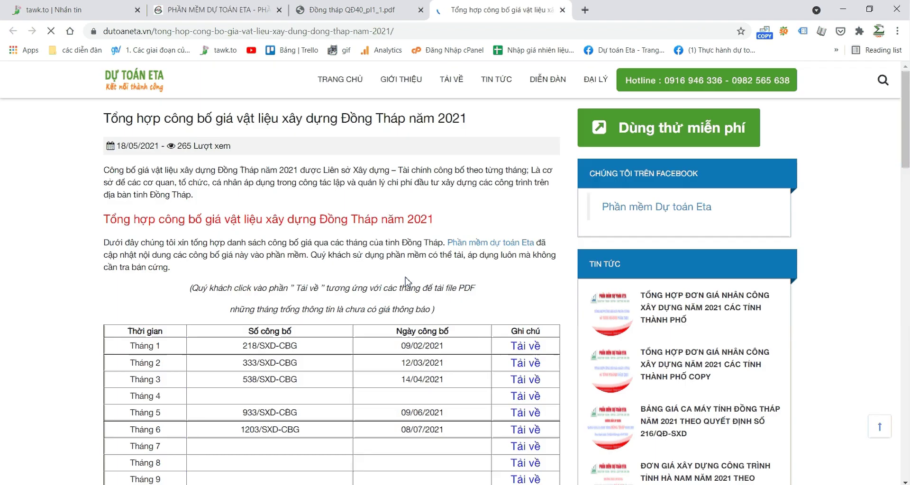
{"action": "scroll", "coordinate": [243, 223], "scroll_direction": "down", "scroll_amount": 5}
{"action": "left_click_drag", "start_coordinate": [242, 222], "coordinate": [240, 192]}
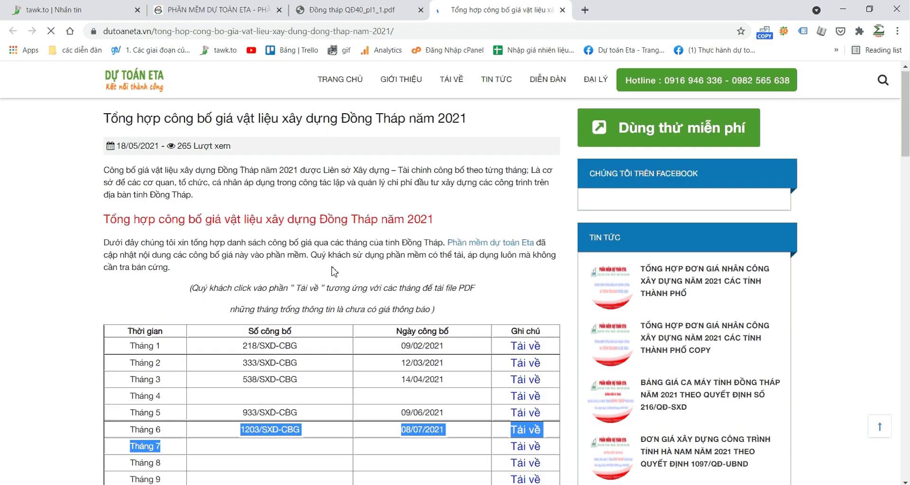
{"action": "left_click", "coordinate": [306, 167]}
{"action": "scroll", "coordinate": [306, 167], "scroll_direction": "down", "scroll_amount": 3}
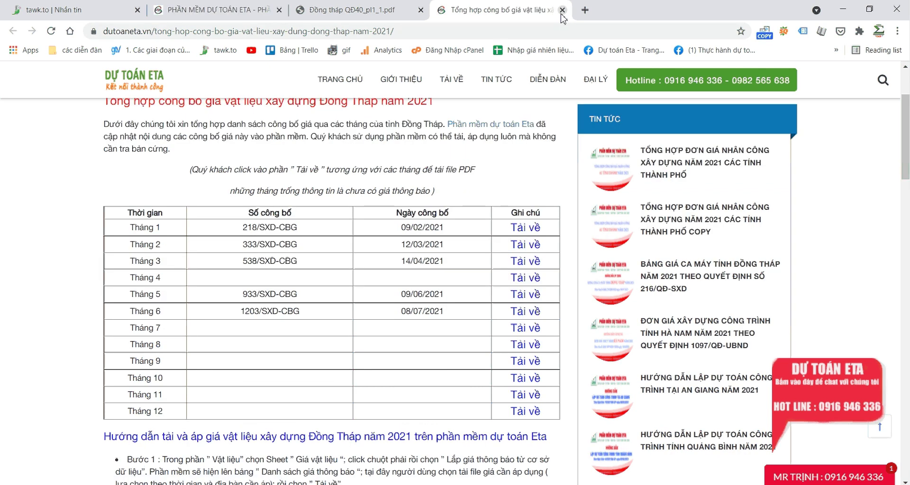
{"action": "key", "text": "ctrl+w"}
{"action": "key", "text": "alt+Tab"}
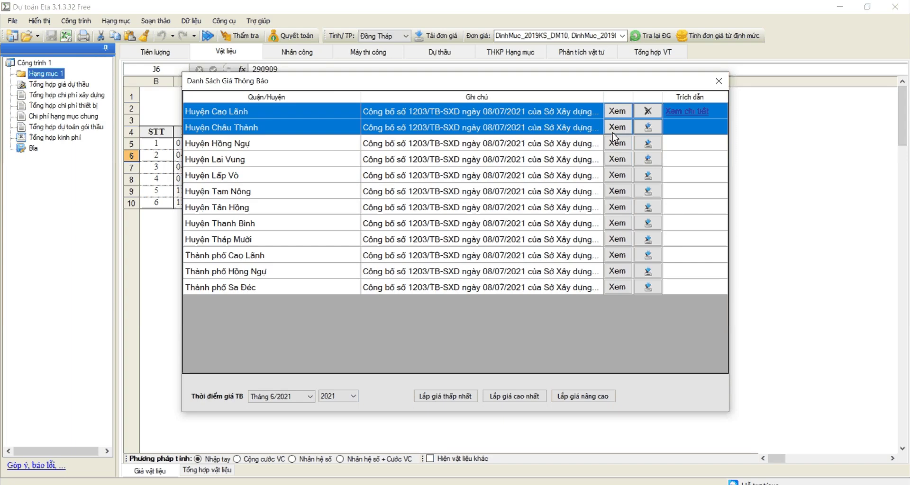
Apply the Tháng 6/2021 announced prices to the Giá TB column of the material price table.
{"action": "left_click", "coordinate": [385, 116]}
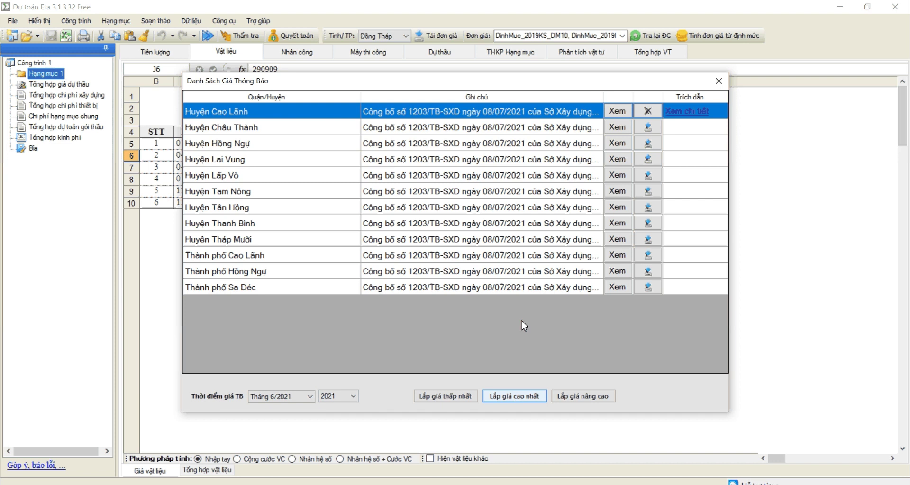
{"action": "left_click", "coordinate": [480, 291]}
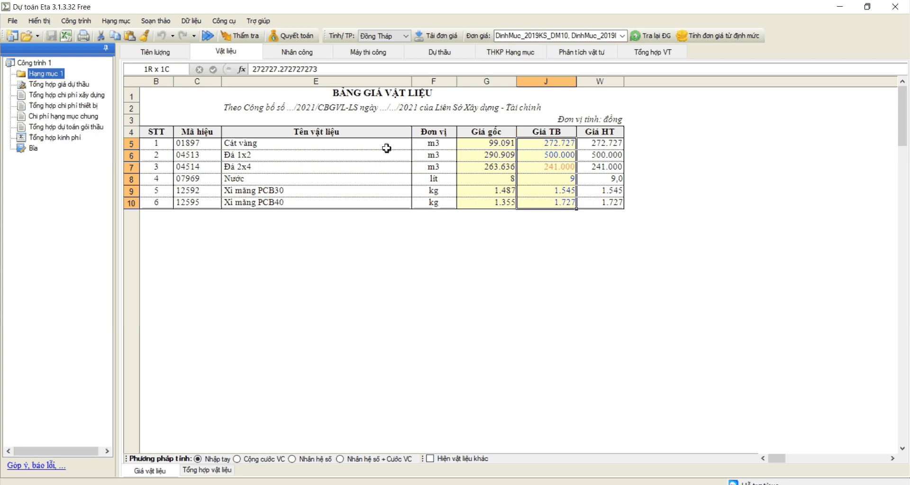
Open the announced labour prices from the database for the labour price table's Giá TB column.
{"action": "left_click", "coordinate": [296, 52]}
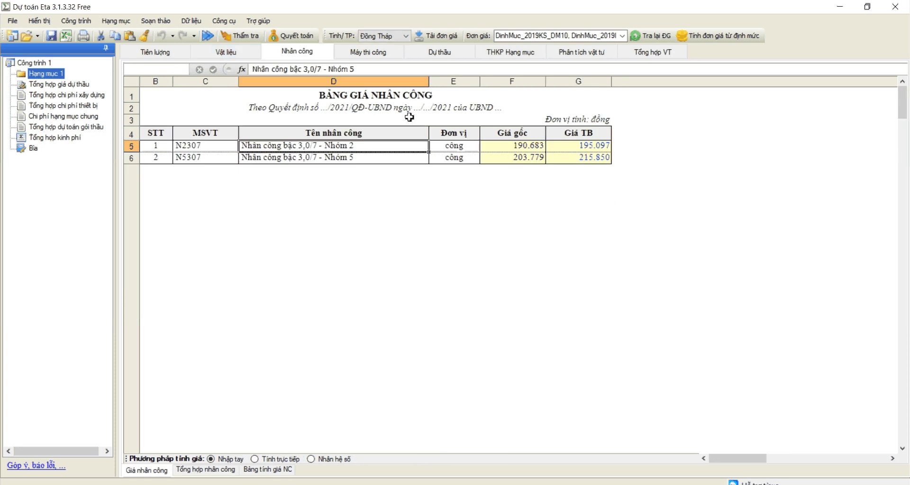
{"action": "left_click", "coordinate": [582, 150]}
{"action": "right_click", "coordinate": [581, 149]}
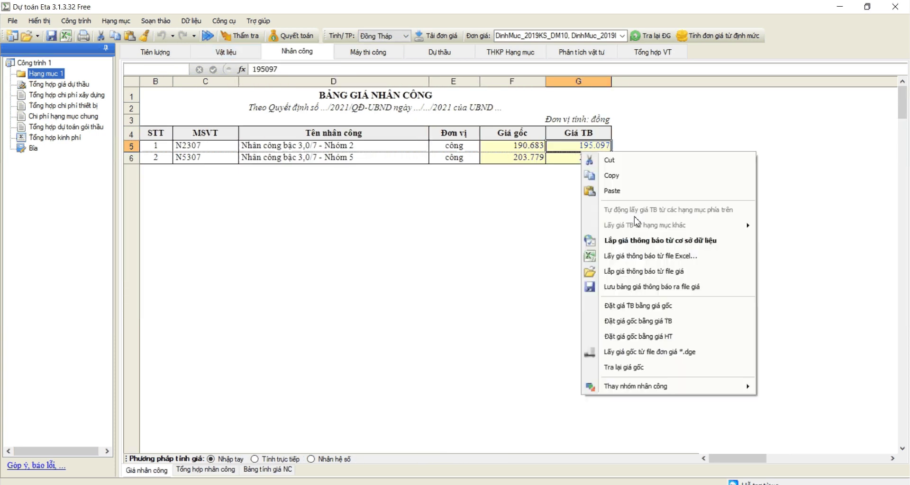
{"action": "left_click", "coordinate": [632, 240]}
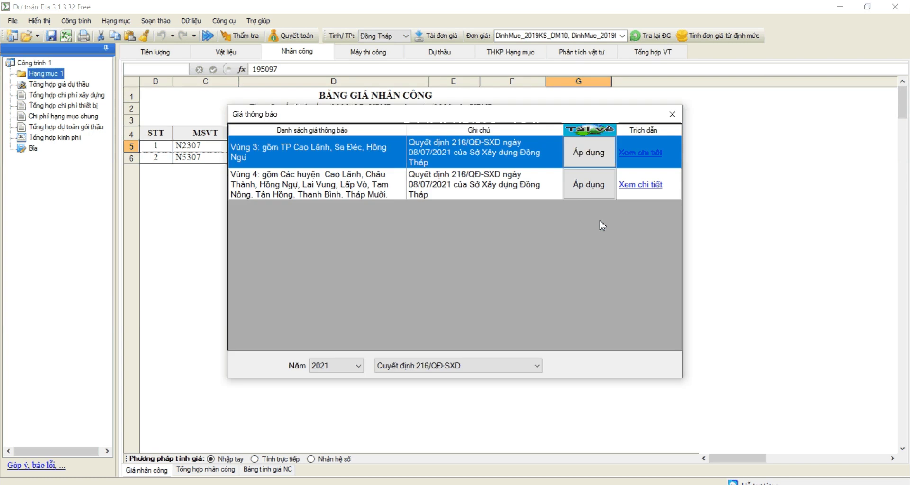
Compare the Vùng 3 and Vùng 4 notices and apply the 2021 Vùng 3 labour prices of Quyết định 216/QĐ-SXD.
{"action": "left_click_drag", "start_coordinate": [420, 195], "coordinate": [290, 160]}
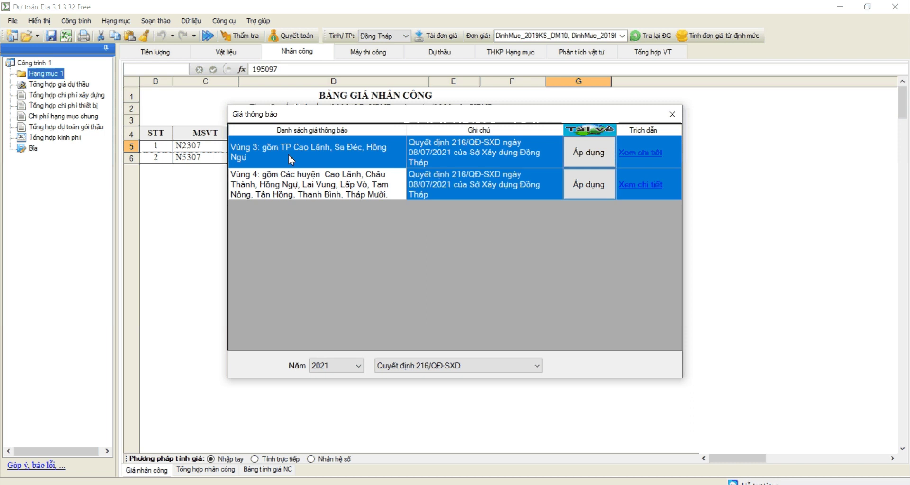
{"action": "left_click", "coordinate": [283, 168]}
{"action": "left_click", "coordinate": [286, 164]}
{"action": "key", "text": "Down"}
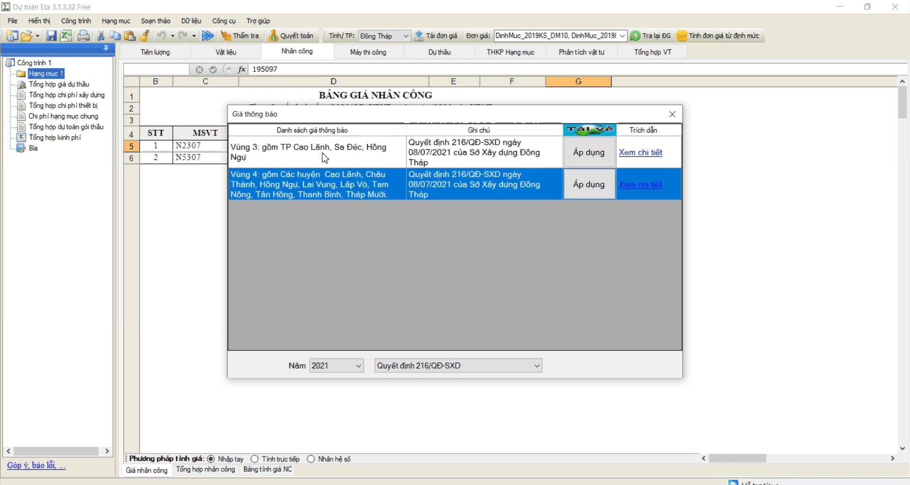
{"action": "left_click", "coordinate": [324, 158]}
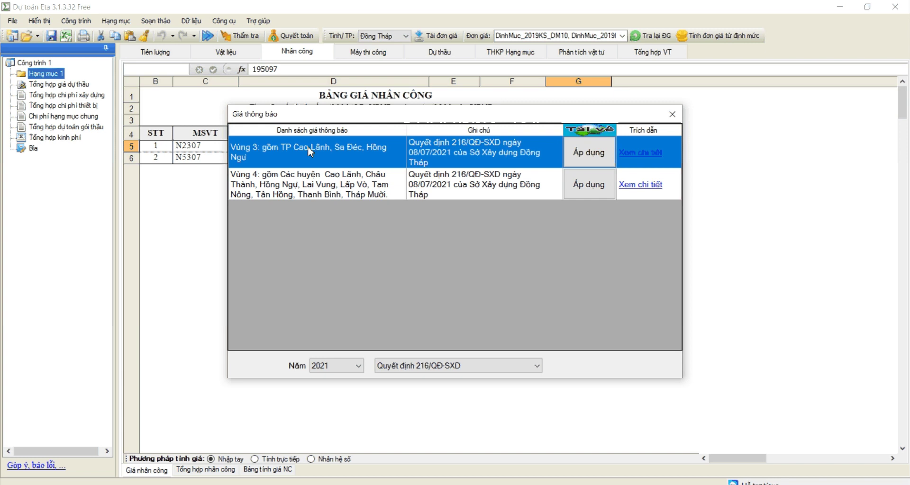
{"action": "left_click", "coordinate": [596, 152]}
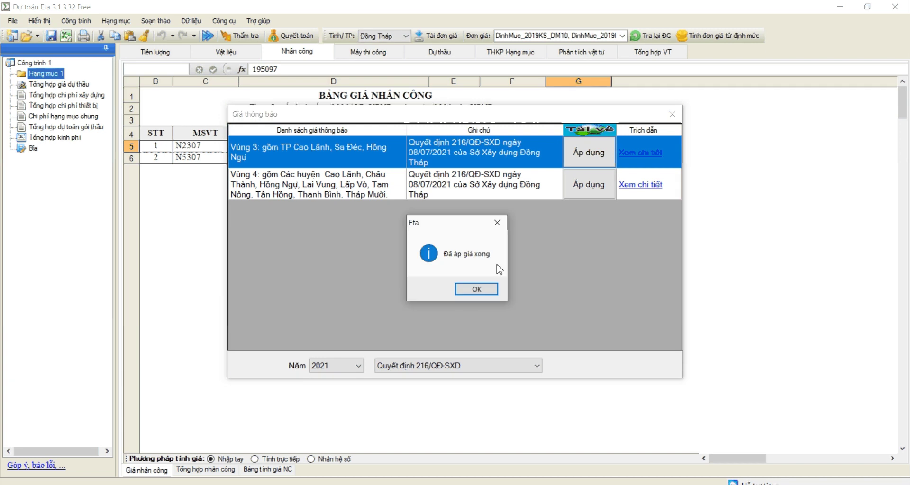
{"action": "left_click", "coordinate": [471, 288]}
{"action": "left_click", "coordinate": [576, 155]}
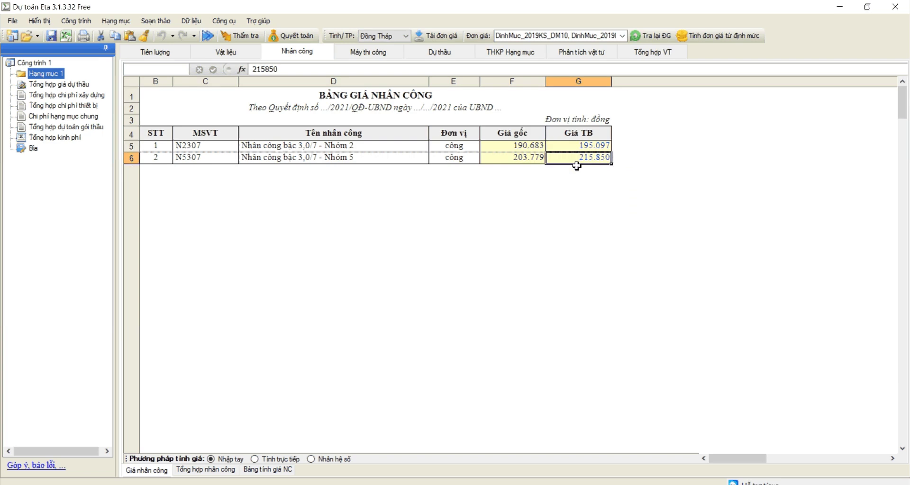
Open the announced prices from the database for the Giá TB column of the machine shift price table.
{"action": "left_click", "coordinate": [356, 52]}
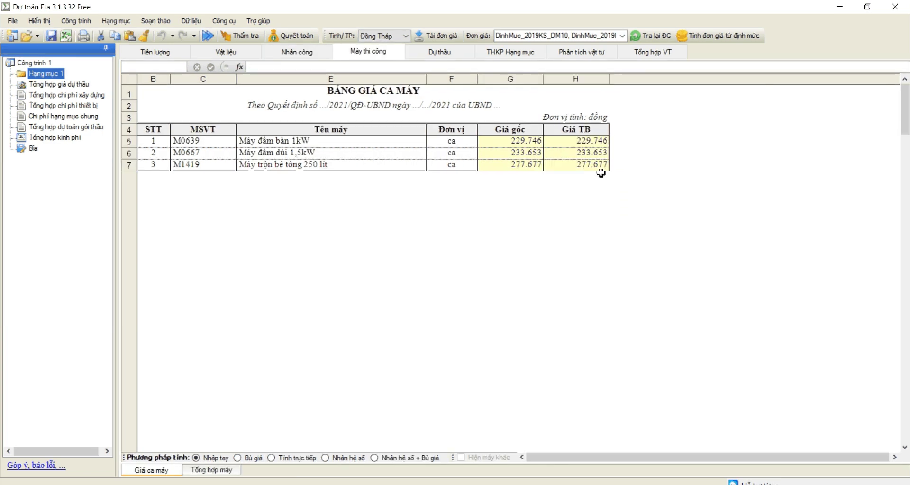
{"action": "left_click", "coordinate": [574, 140]}
{"action": "right_click", "coordinate": [573, 141]}
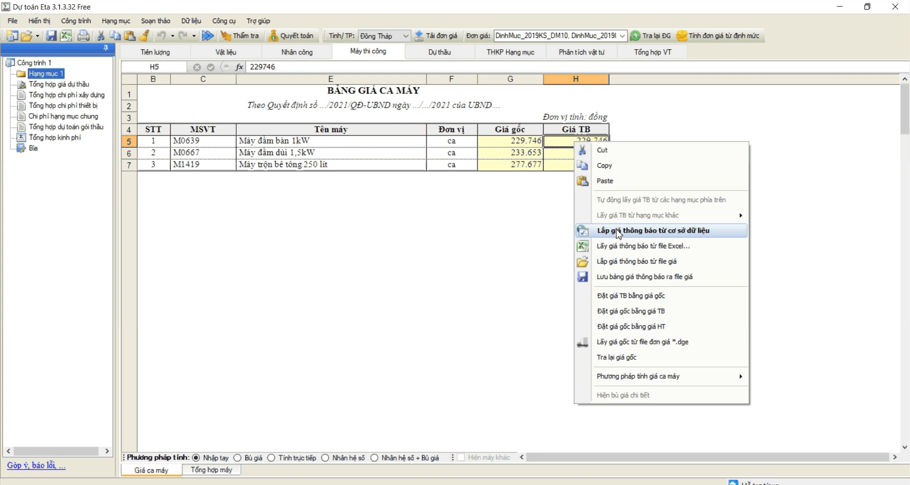
{"action": "left_click", "coordinate": [623, 233]}
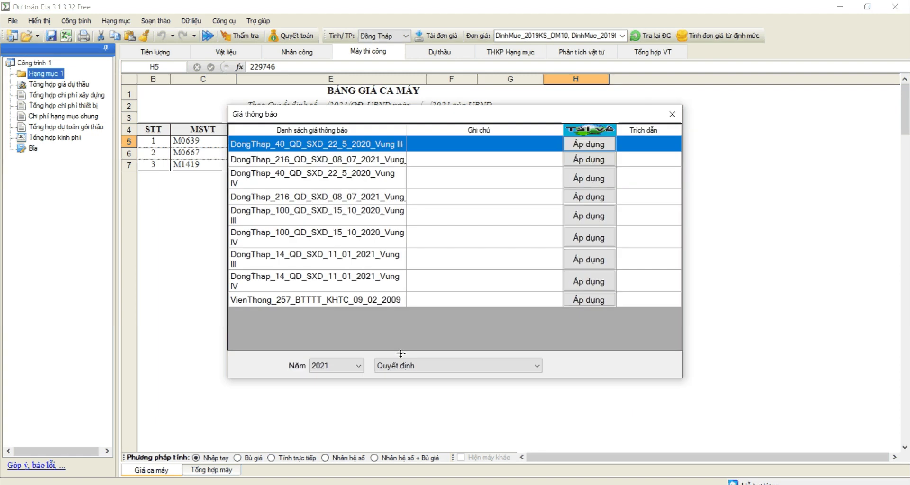
Widen the notice name column, compare the Vùng III and IV entries, and apply DongThap_216_QD_SXD_08_07_2021_Vung_III to the machine prices.
{"action": "left_click", "coordinate": [306, 160]}
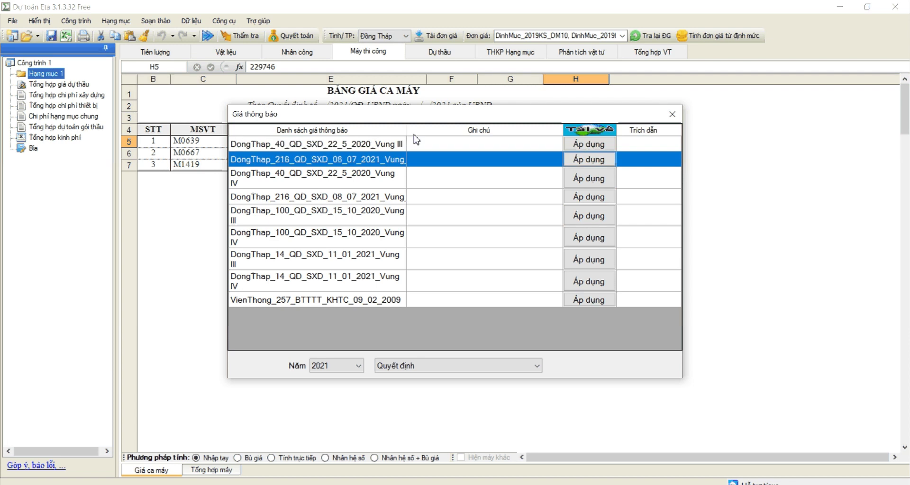
{"action": "double_click", "coordinate": [407, 131]}
{"action": "left_click", "coordinate": [410, 192]}
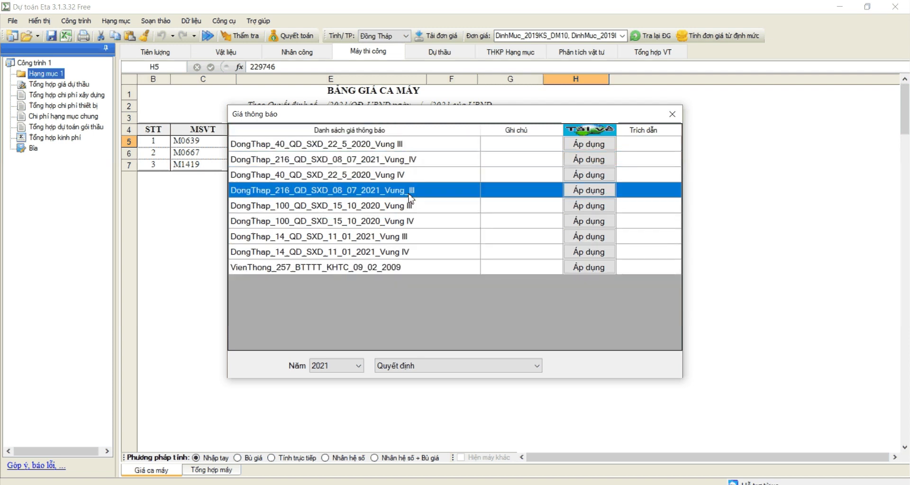
{"action": "left_click", "coordinate": [405, 162]}
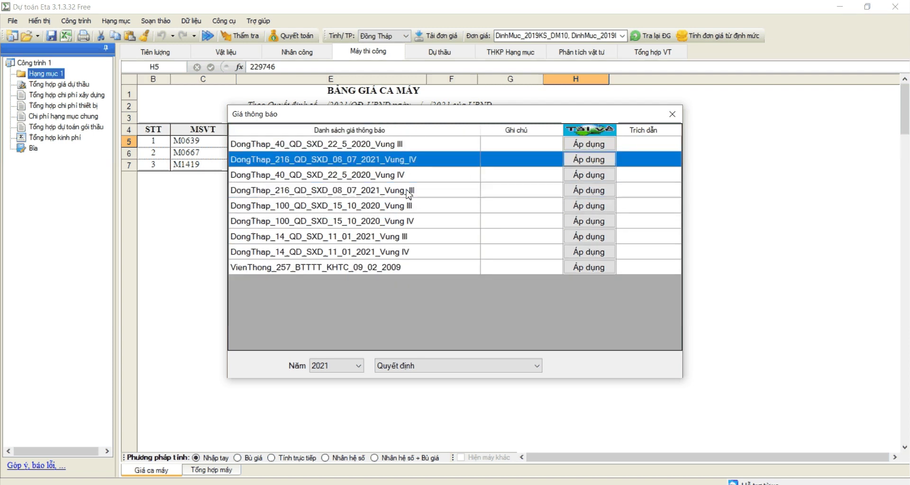
{"action": "left_click", "coordinate": [407, 191]}
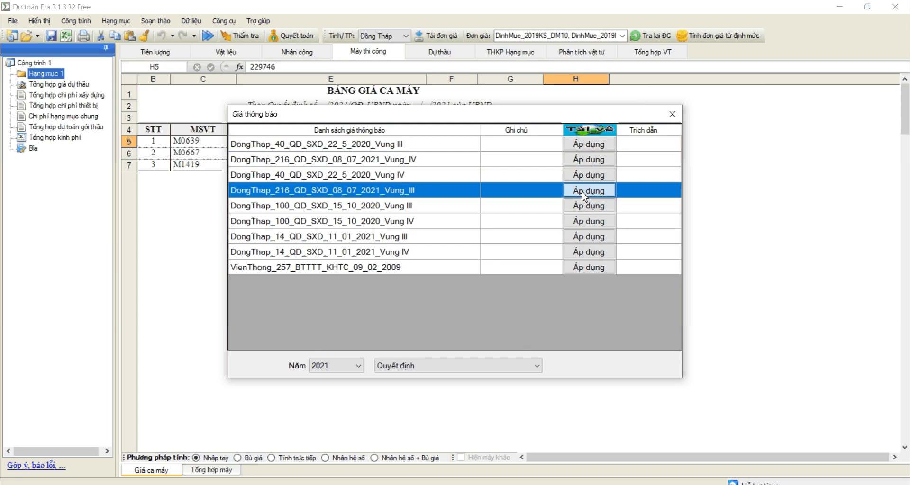
{"action": "left_click", "coordinate": [584, 194]}
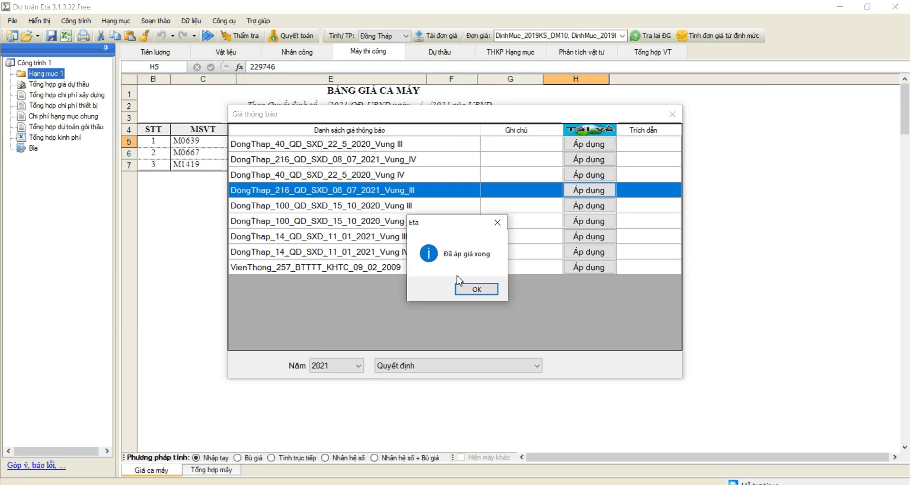
{"action": "left_click", "coordinate": [477, 289]}
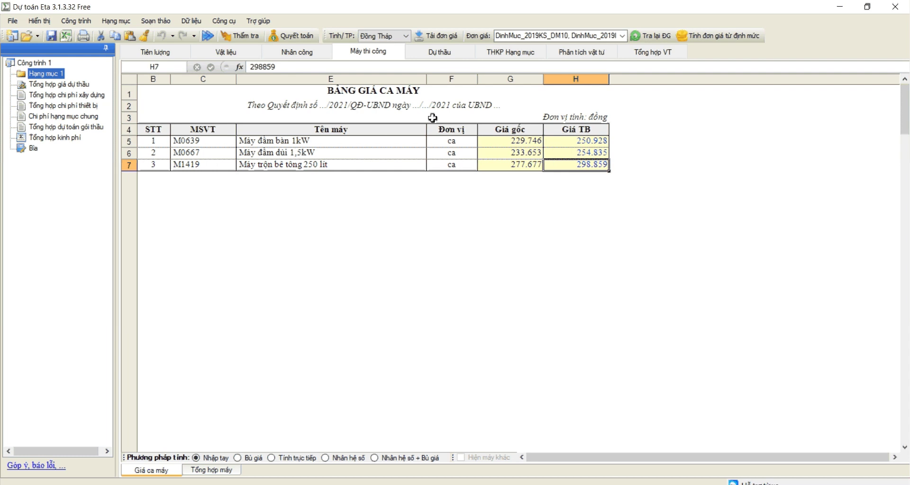
Compare the Giá gốc and Giá TB columns in the labour price table and the machine shift price table.
{"action": "left_click", "coordinate": [297, 52]}
{"action": "left_click_drag", "start_coordinate": [518, 150], "coordinate": [569, 158]}
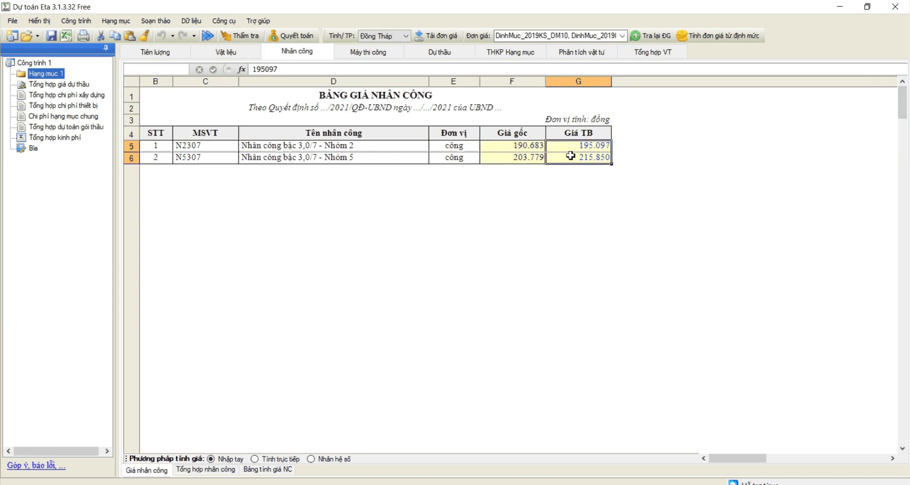
{"action": "left_click_drag", "start_coordinate": [516, 149], "coordinate": [517, 157]}
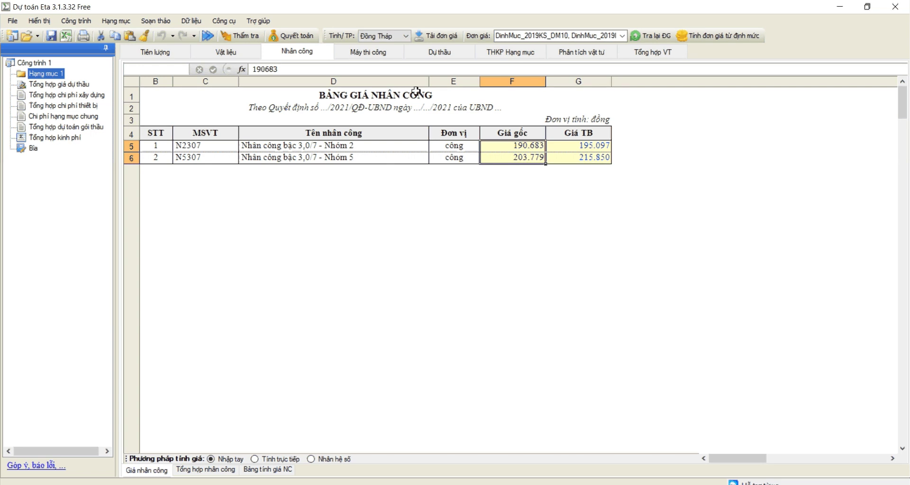
{"action": "left_click", "coordinate": [592, 152]}
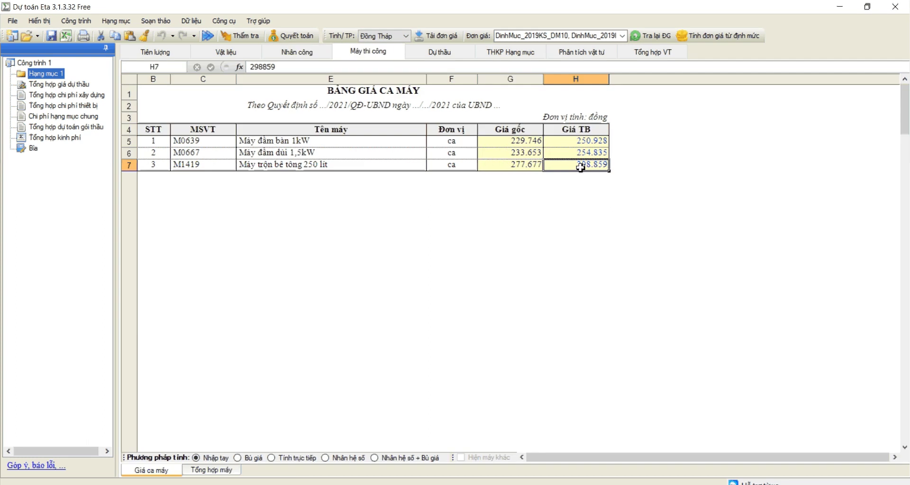
{"action": "left_click_drag", "start_coordinate": [519, 142], "coordinate": [571, 180]}
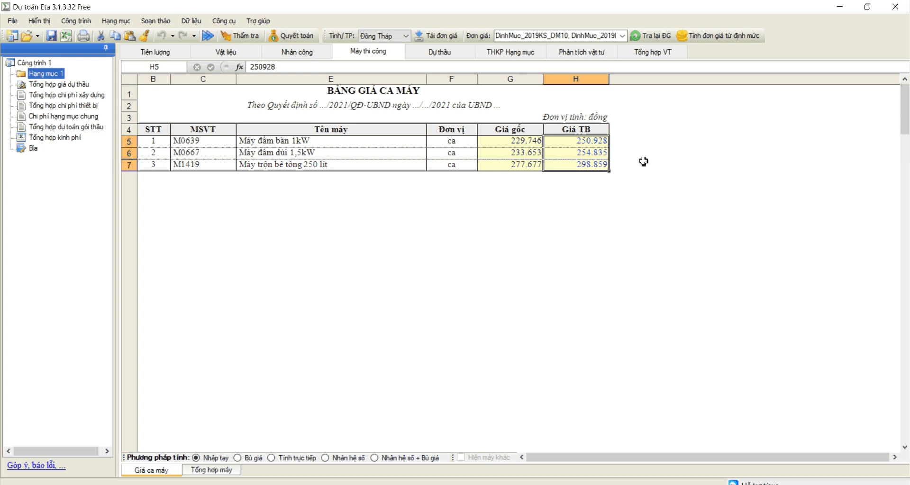
Switch to Foxit PhantomPDF, examine the electricity, petrol and diesel prices in Phụ lục 2-1, and return to Dự toán Eta.
{"action": "key", "text": "alt+Tab"}
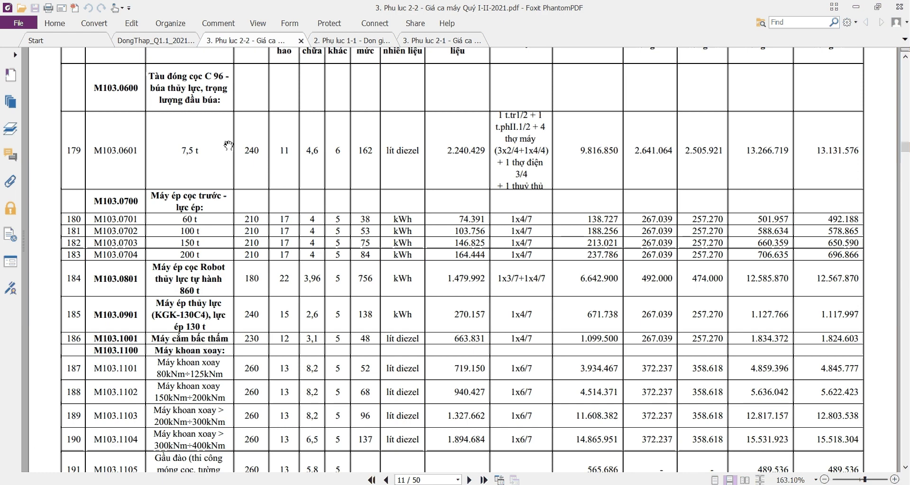
{"action": "left_click", "coordinate": [423, 41]}
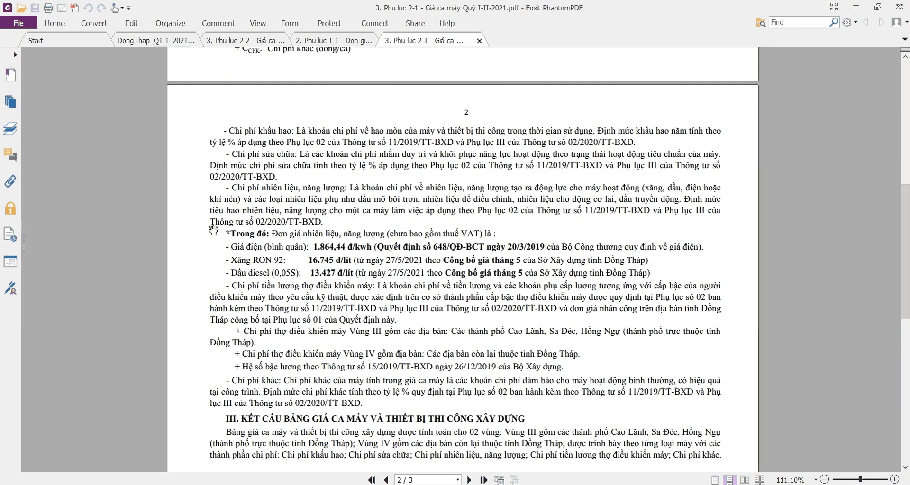
{"action": "scroll", "coordinate": [221, 232], "scroll_direction": "up", "scroll_amount": 1}
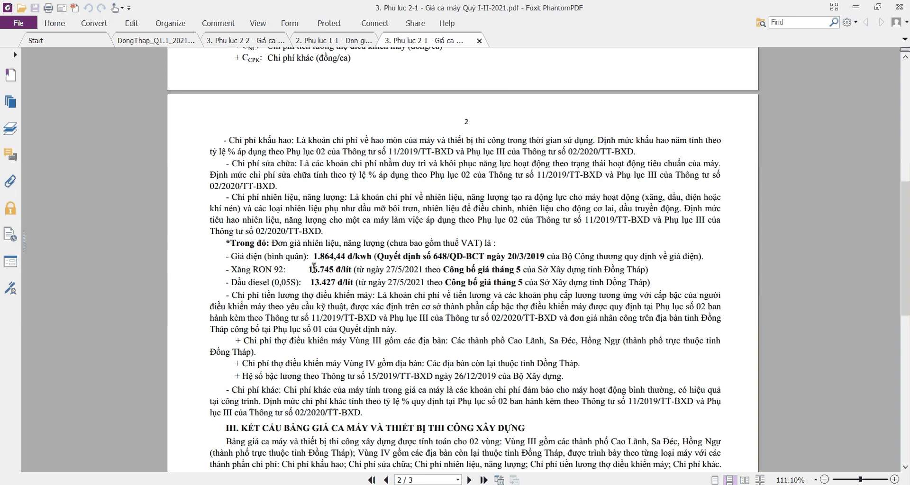
{"action": "left_click_drag", "start_coordinate": [309, 270], "coordinate": [666, 283]}
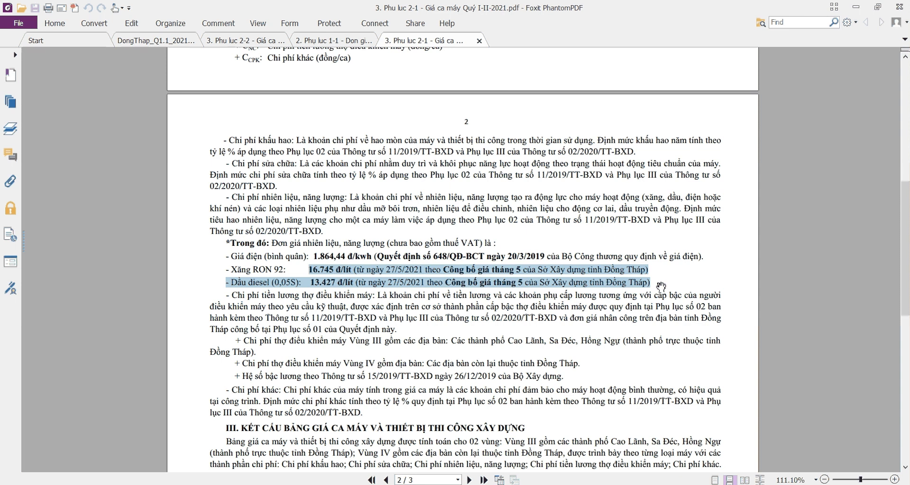
{"action": "left_click", "coordinate": [318, 269]}
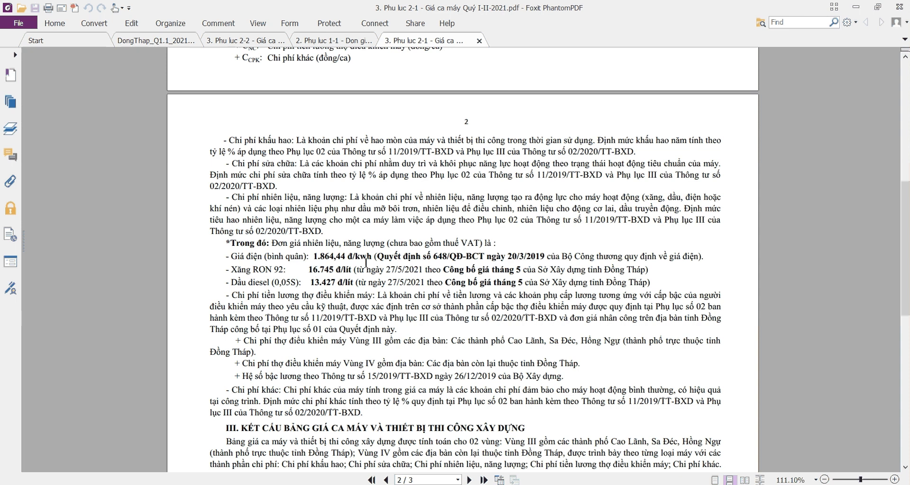
{"action": "left_click_drag", "start_coordinate": [307, 270], "coordinate": [355, 270]}
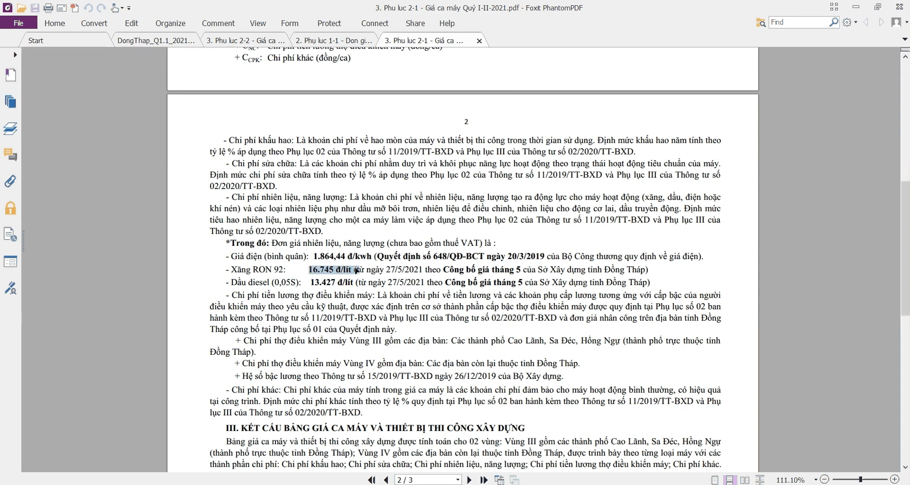
{"action": "left_click", "coordinate": [356, 270]}
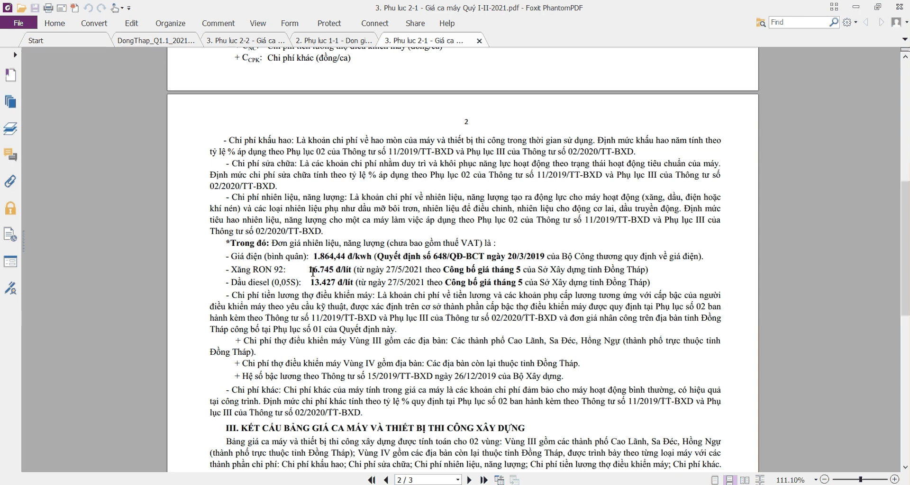
{"action": "left_click_drag", "start_coordinate": [310, 271], "coordinate": [346, 269]}
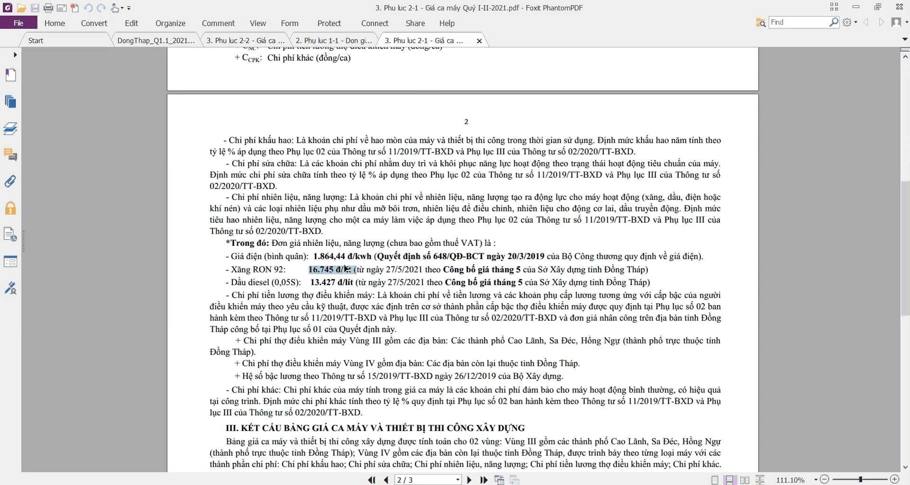
{"action": "left_click", "coordinate": [342, 271]}
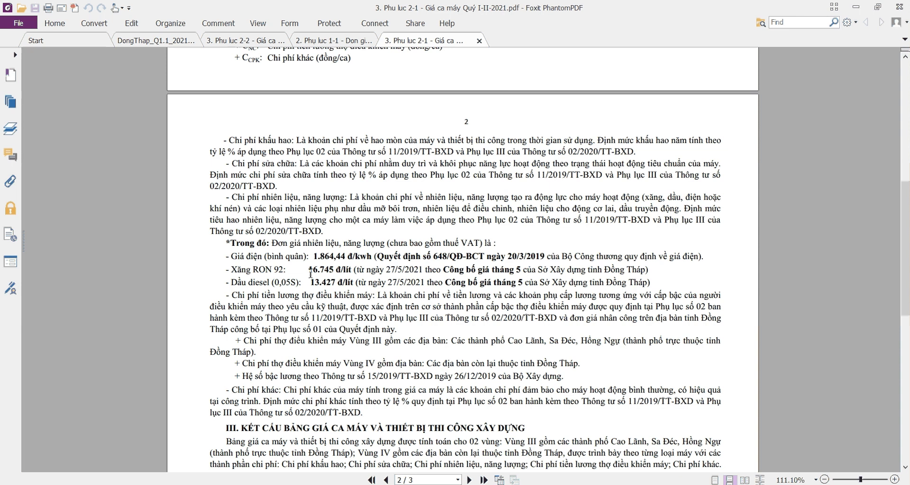
{"action": "left_click_drag", "start_coordinate": [310, 270], "coordinate": [353, 271]}
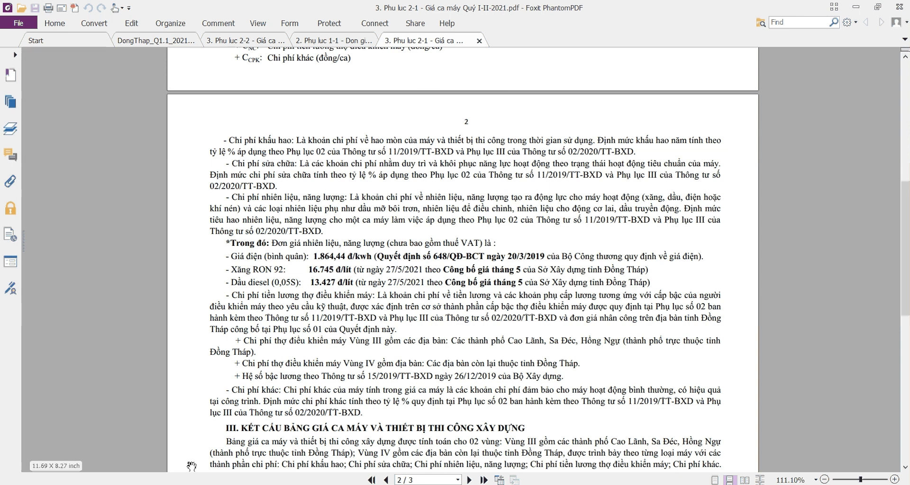
{"action": "key", "text": "alt+Tab"}
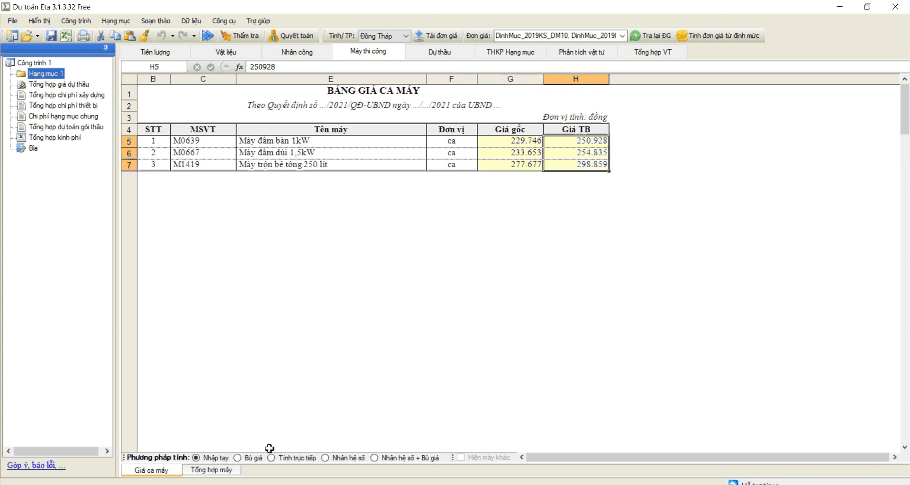
Set the machine price method to Bù giá and exclude driver wage compensation (bù giá thợ lái) from the Bù giá ca máy sheet.
{"action": "left_click", "coordinate": [247, 459]}
{"action": "left_click", "coordinate": [267, 473]}
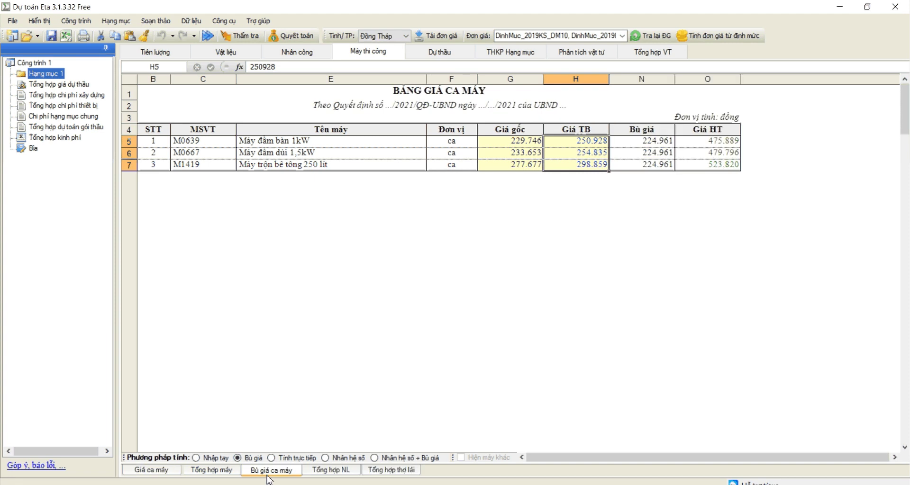
{"action": "left_click", "coordinate": [635, 200]}
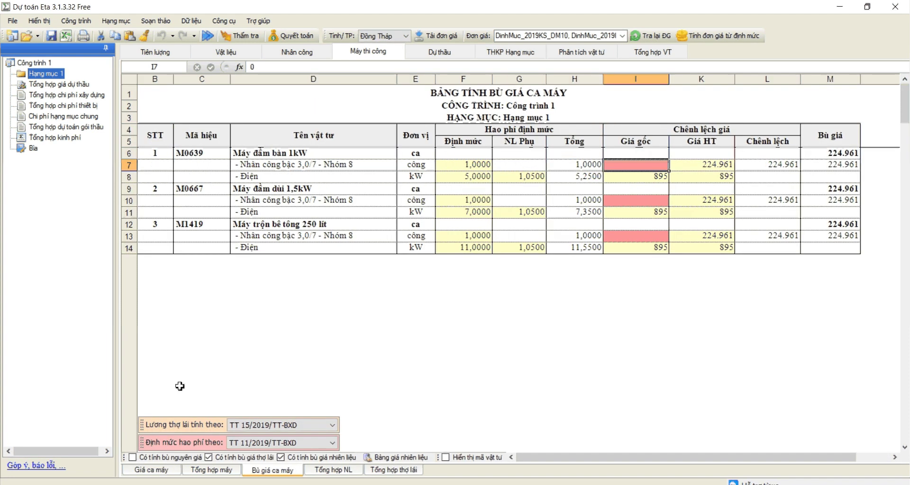
{"action": "left_click_drag", "start_coordinate": [635, 165], "coordinate": [718, 164]}
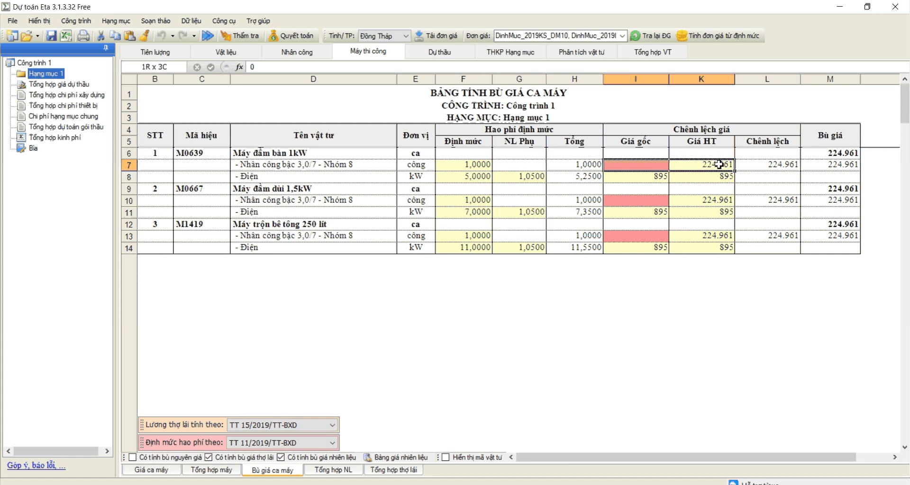
{"action": "left_click", "coordinate": [208, 457]}
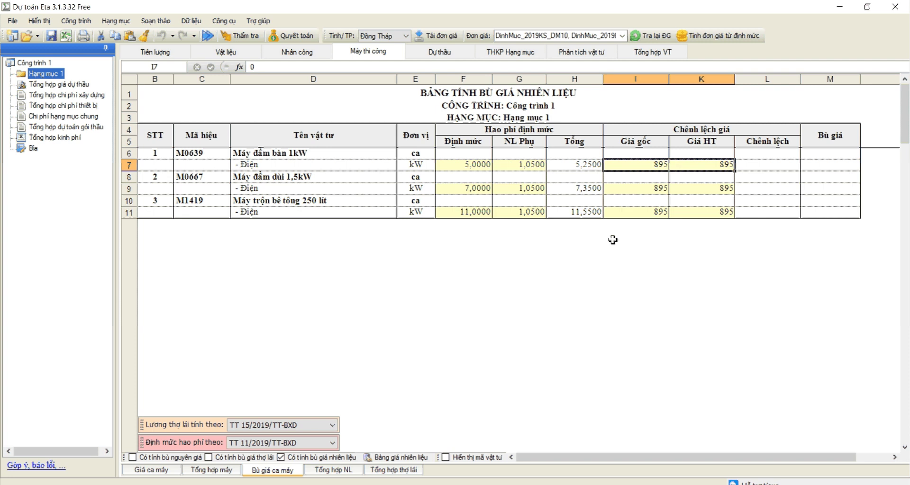
Check the fuel price notices available from the price file, and close the list without applying any.
{"action": "left_click", "coordinate": [642, 167]}
{"action": "right_click", "coordinate": [617, 168]}
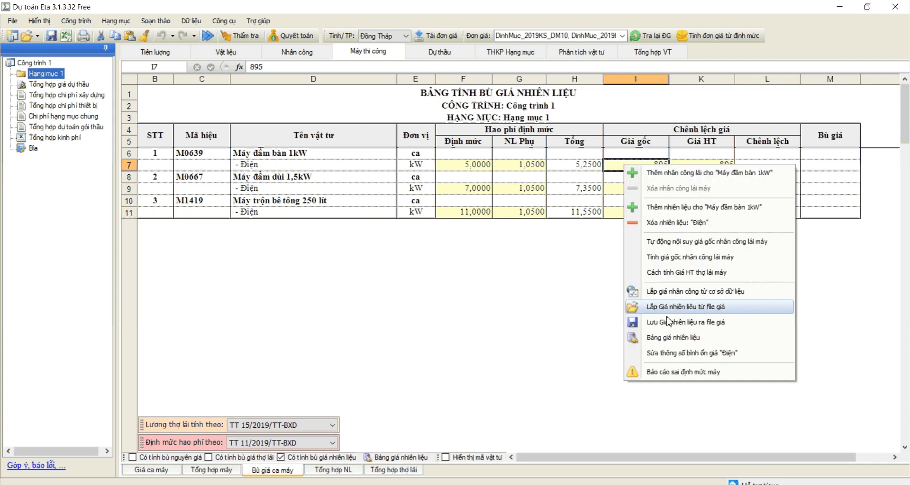
{"action": "left_click", "coordinate": [662, 307]}
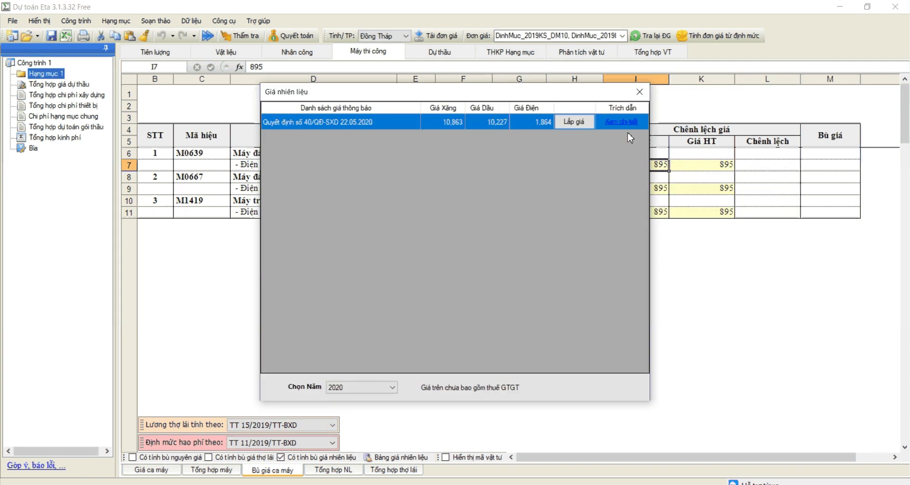
{"action": "left_click", "coordinate": [636, 93]}
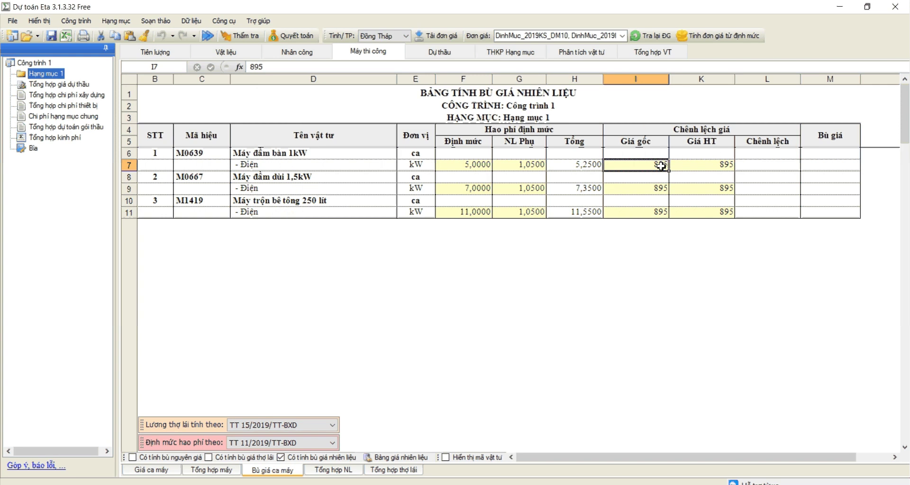
Open the fuel price table (Bảng giá nhiên liệu) and try to clear the Giá gốc entries from Diezel to Xăng.
{"action": "right_click", "coordinate": [703, 167]}
{"action": "left_click", "coordinate": [728, 339]}
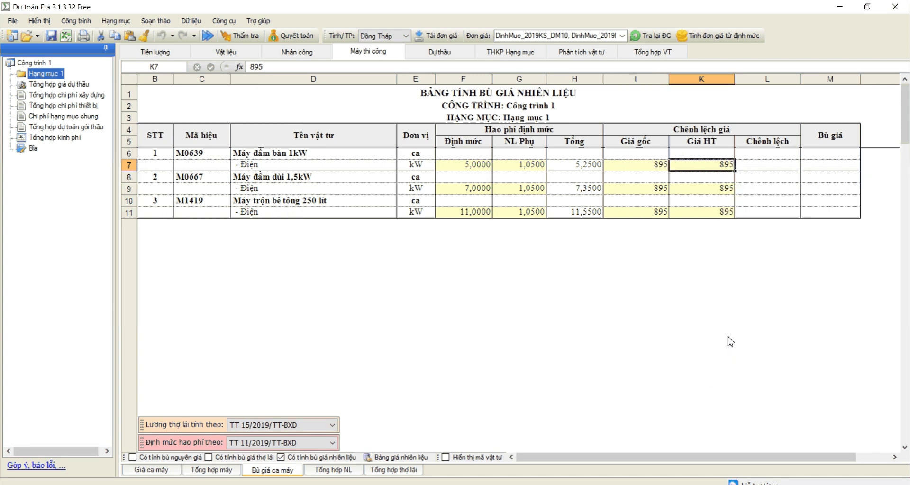
{"action": "left_click_drag", "start_coordinate": [588, 164], "coordinate": [582, 189]}
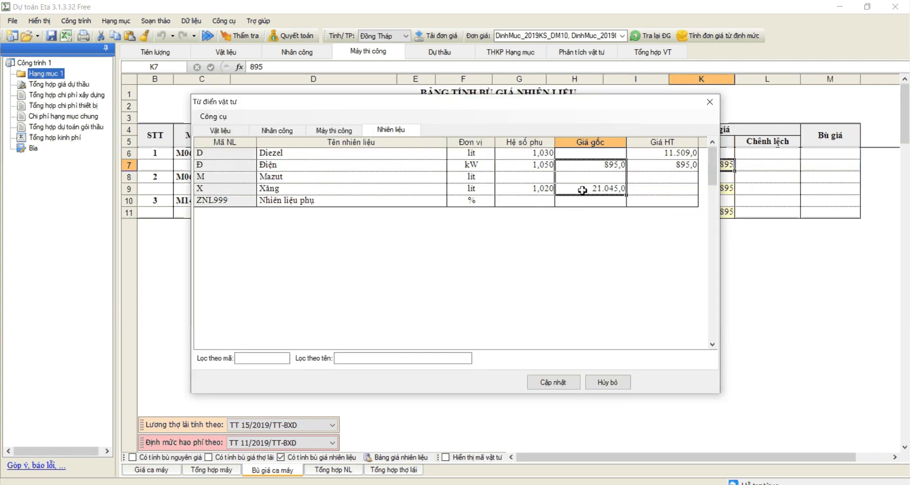
{"action": "left_click_drag", "start_coordinate": [590, 152], "coordinate": [597, 193]}
{"action": "key", "text": "ctrl+c"}
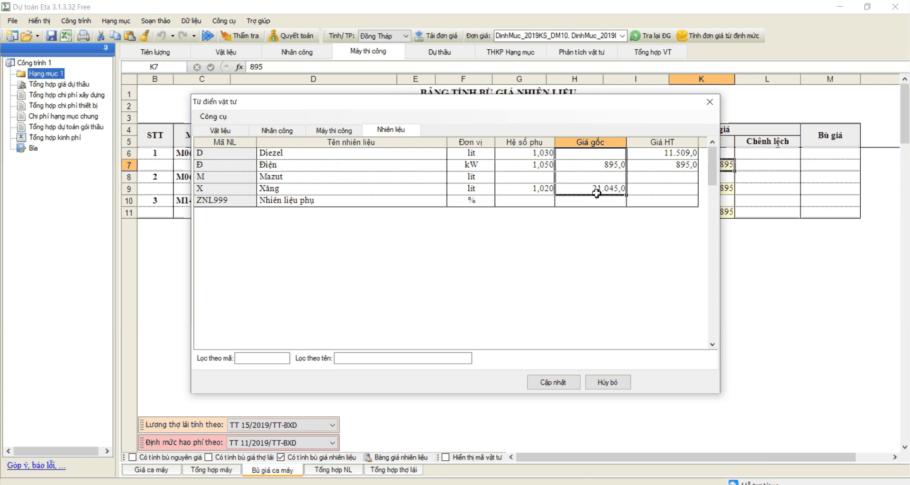
{"action": "key", "text": "Delete"}
Look up the electricity price in Phụ lục 2-1 in Foxit PhantomPDF and set Điện's Giá gốc to 1.864,44 in Dự toán Eta.
{"action": "key", "text": "alt+Tab"}
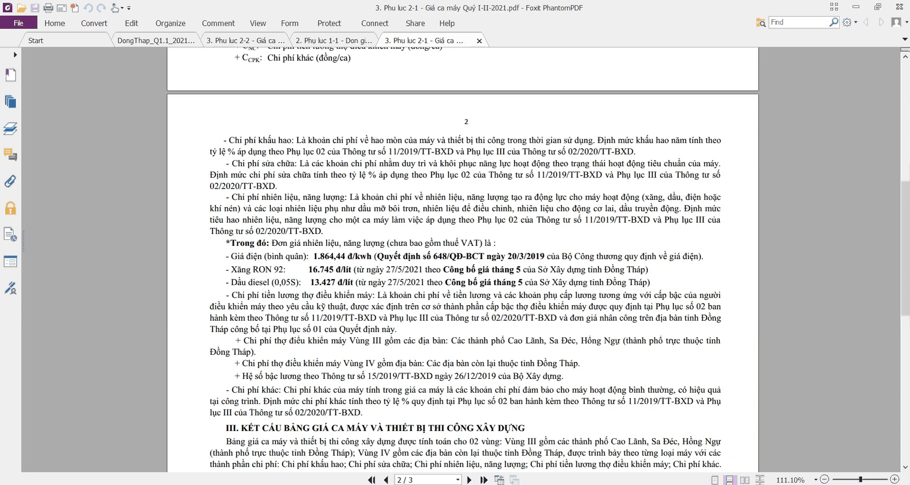
{"action": "key", "text": "alt+Tab"}
{"action": "key", "text": "alt+Tab"}
{"action": "key", "text": "alt+Tab"}
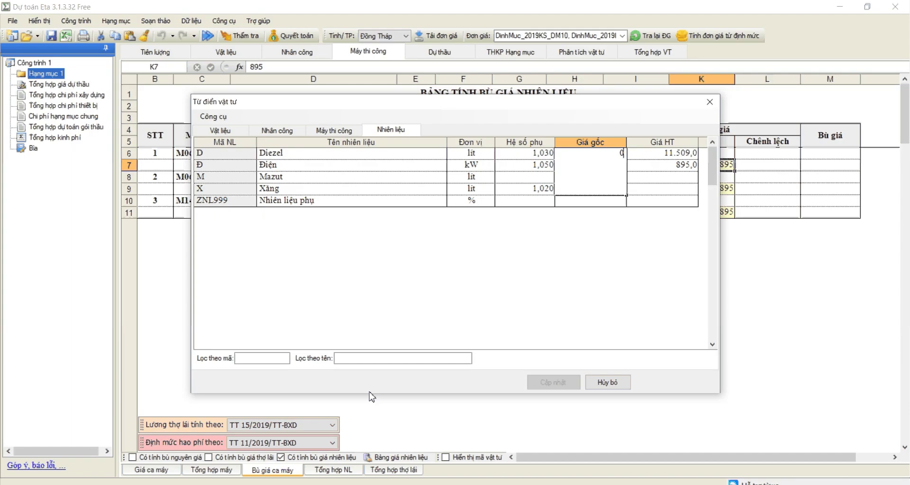
{"action": "left_click", "coordinate": [600, 169]}
{"action": "key", "text": "ctrl+v"}
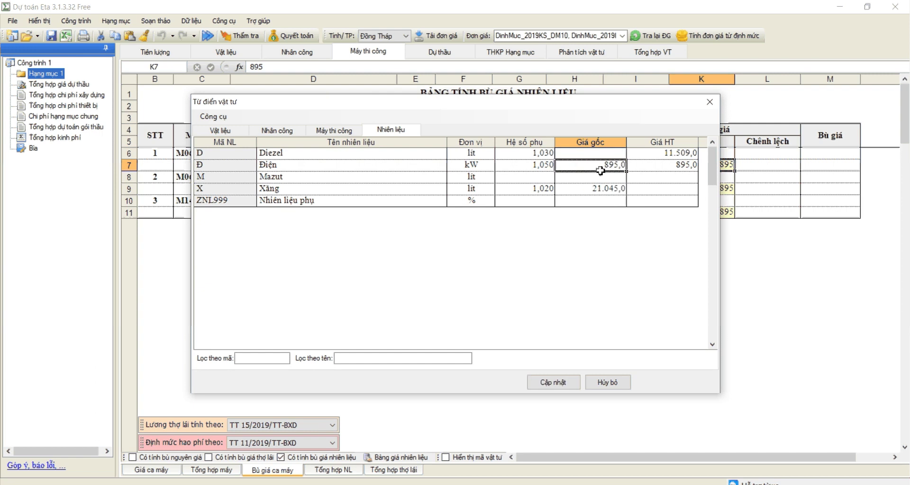
{"action": "type", "text": "1.864,44"}
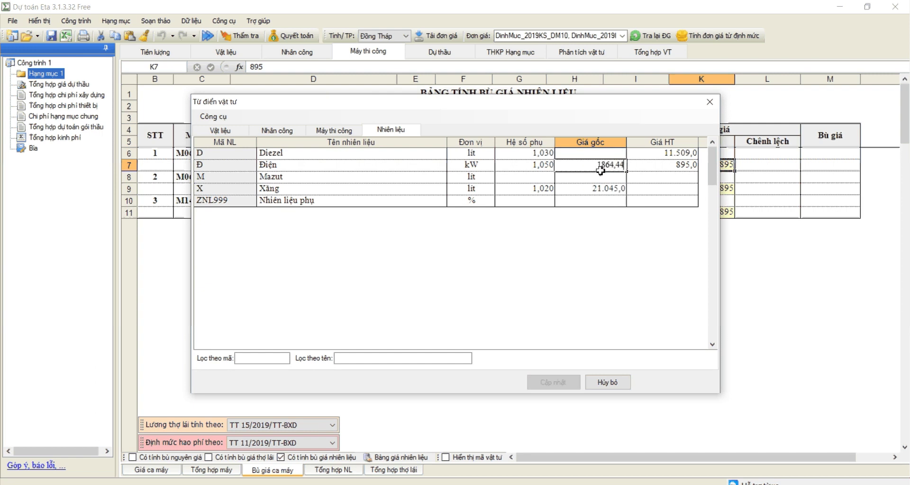
Check the RON 92 petrol price in the Foxit PhantomPDF appendix and set Xăng's Giá gốc to 16745 in Dự toán Eta.
{"action": "left_click", "coordinate": [594, 187]}
{"action": "key", "text": "alt+Tab"}
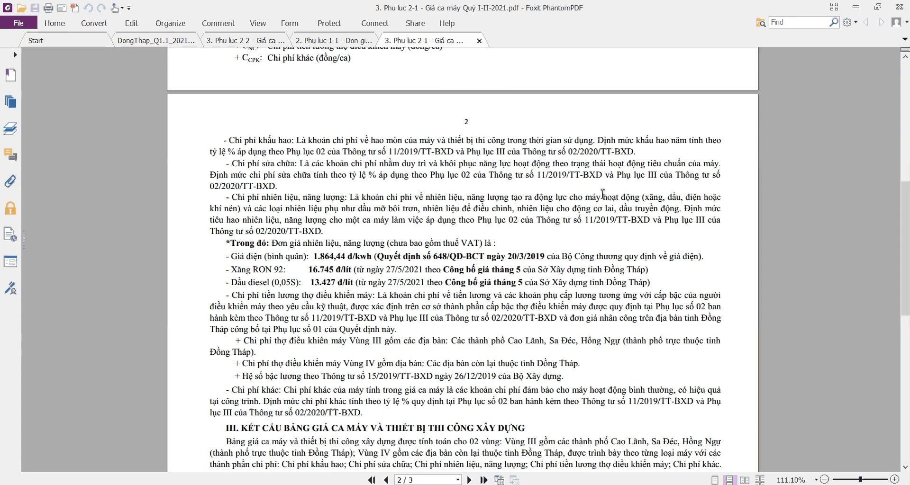
{"action": "key", "text": "alt+Tab"}
{"action": "key", "text": "Escape"}
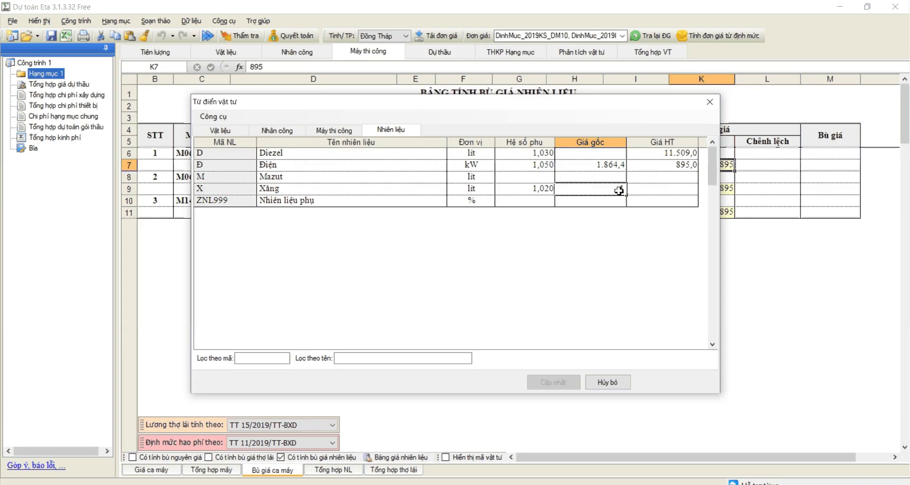
{"action": "type", "text": "16745"}
Check the diesel price in the Foxit PhantomPDF appendix, set Diezel's Giá gốc to 13427 in Dự toán Eta, and update the fuel prices.
{"action": "left_click", "coordinate": [601, 153]}
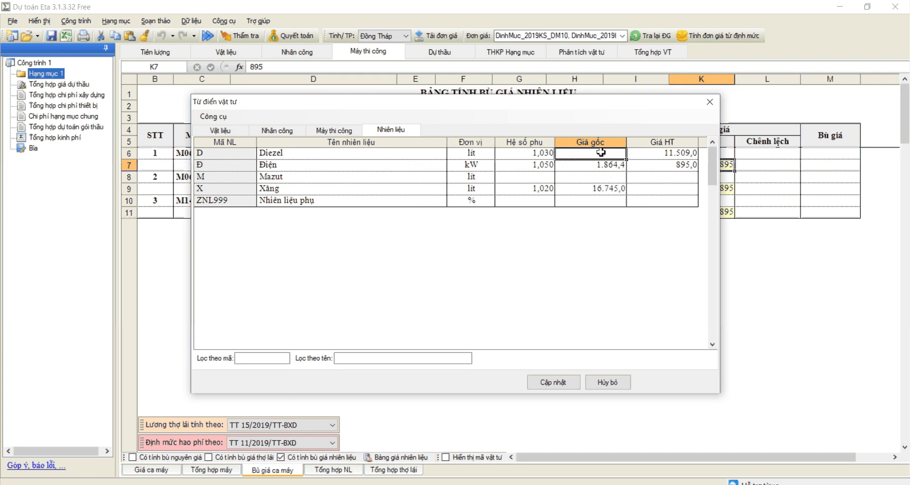
{"action": "key", "text": "alt+Tab"}
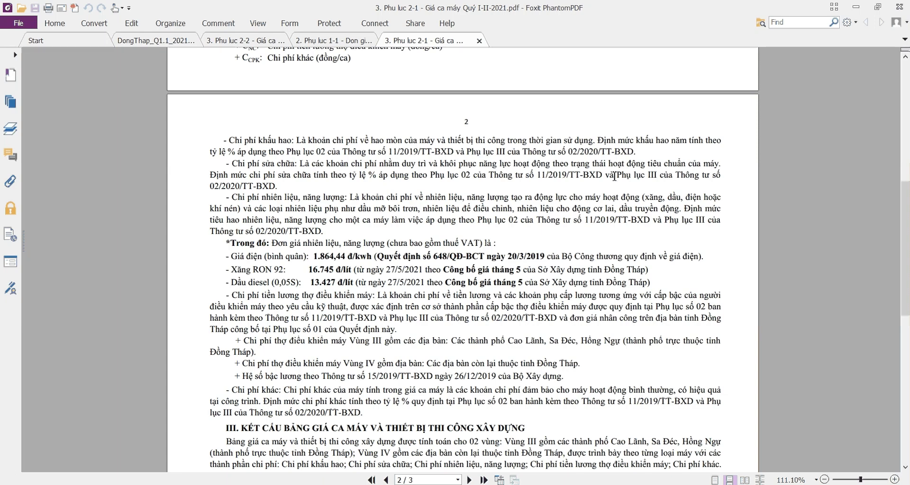
{"action": "key", "text": "alt+Tab"}
{"action": "type", "text": "13."}
{"action": "type", "text": "427"}
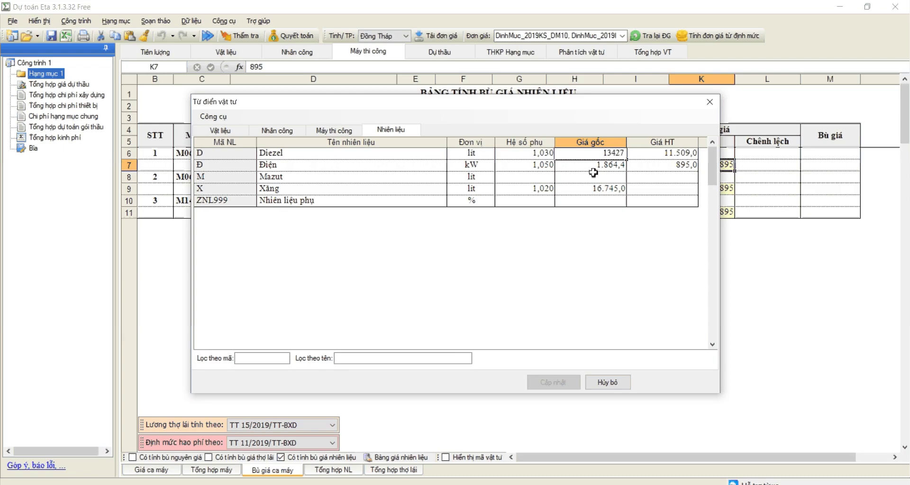
{"action": "left_click", "coordinate": [665, 164]}
{"action": "left_click", "coordinate": [550, 382]}
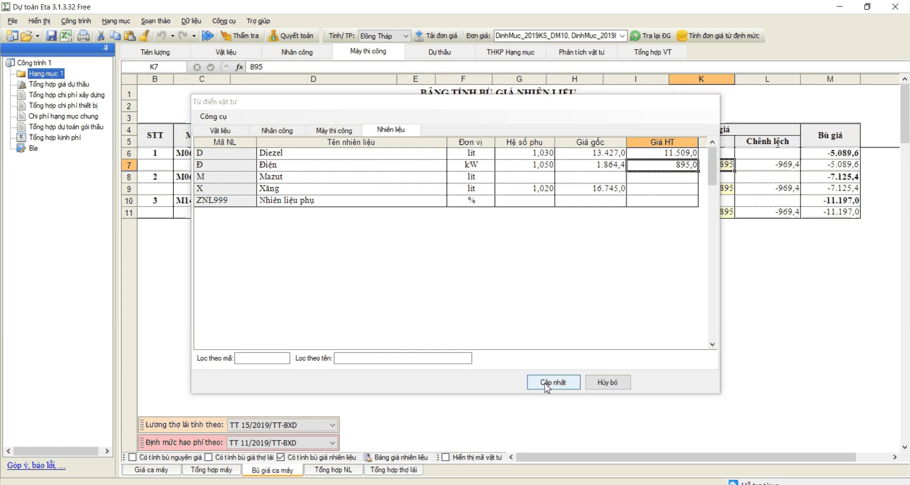
Apply the 2021 fuel price notice Giá_xăng_dầu_ngày_12.07.2021_Vùng_1 from the price file to the fuel compensation table.
{"action": "left_click", "coordinate": [692, 165]}
{"action": "right_click", "coordinate": [691, 165]}
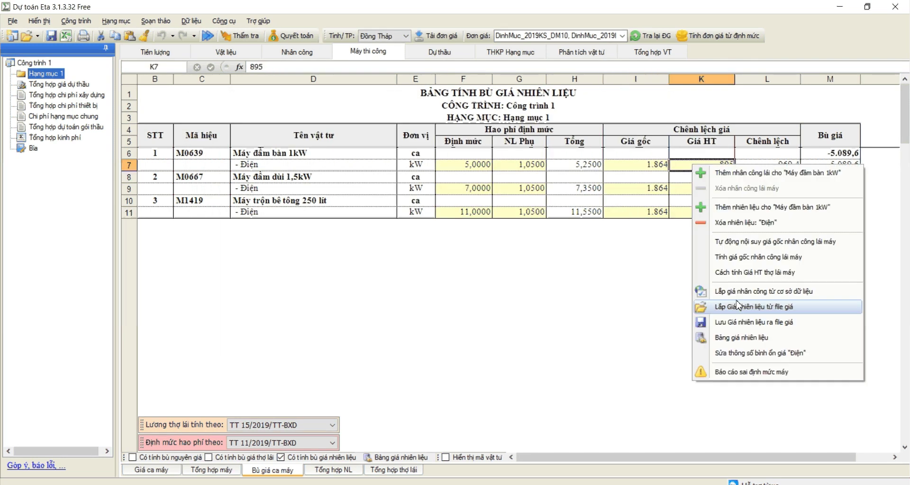
{"action": "left_click", "coordinate": [737, 307]}
{"action": "scroll", "coordinate": [356, 284], "scroll_direction": "down", "scroll_amount": 4}
{"action": "left_click", "coordinate": [357, 346]}
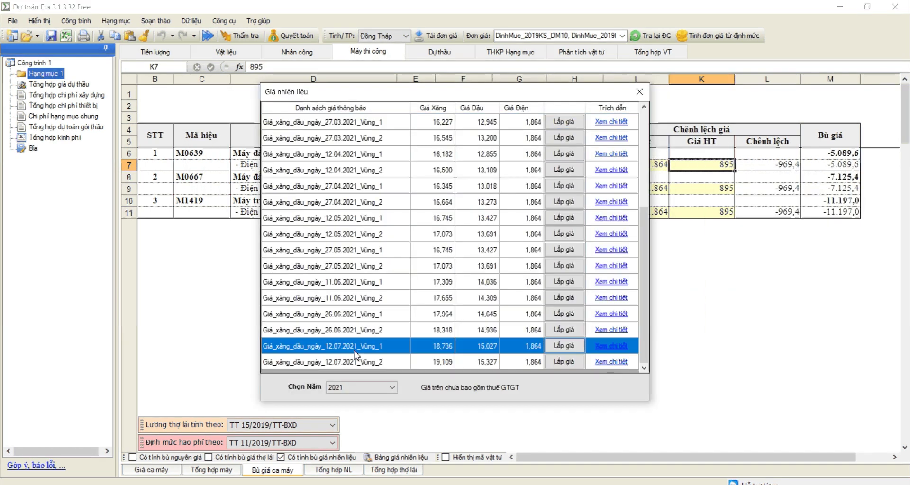
{"action": "left_click", "coordinate": [563, 346]}
Apply the fuel price notice Giá_xăng_dầu_ngày_12.07.2021_Vùng_2 to the current fuel prices.
{"action": "right_click", "coordinate": [699, 168]}
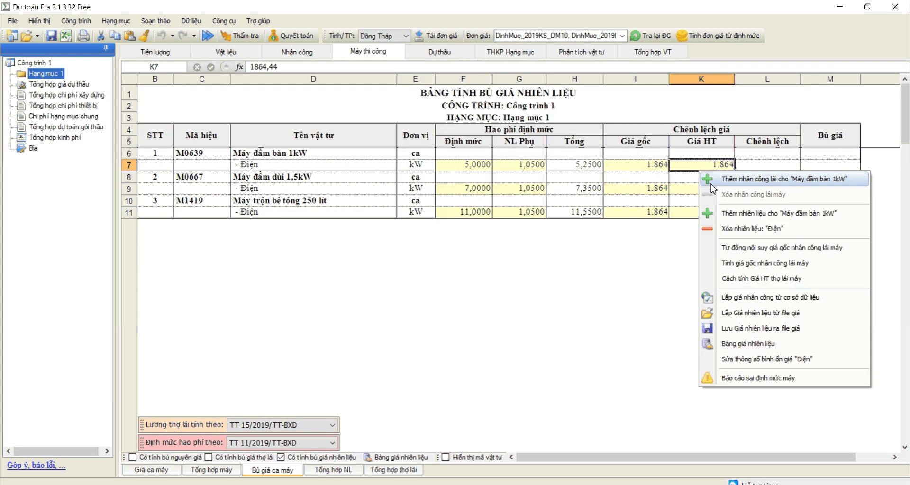
{"action": "left_click", "coordinate": [747, 343]}
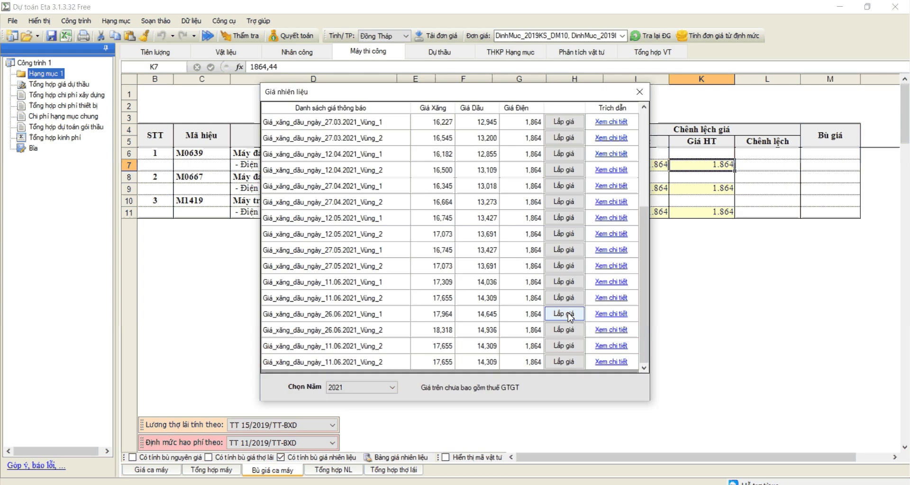
{"action": "left_click", "coordinate": [548, 366]}
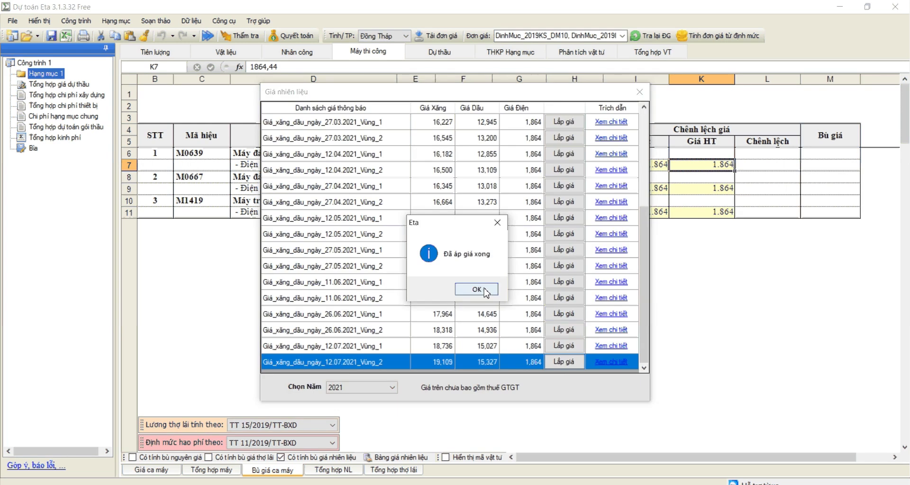
{"action": "left_click", "coordinate": [476, 289]}
Compare the Giá gốc and Giá HT electricity prices, and examine the Bù giá and Giá TB columns in the machine shift price table.
{"action": "left_click_drag", "start_coordinate": [630, 164], "coordinate": [713, 229]}
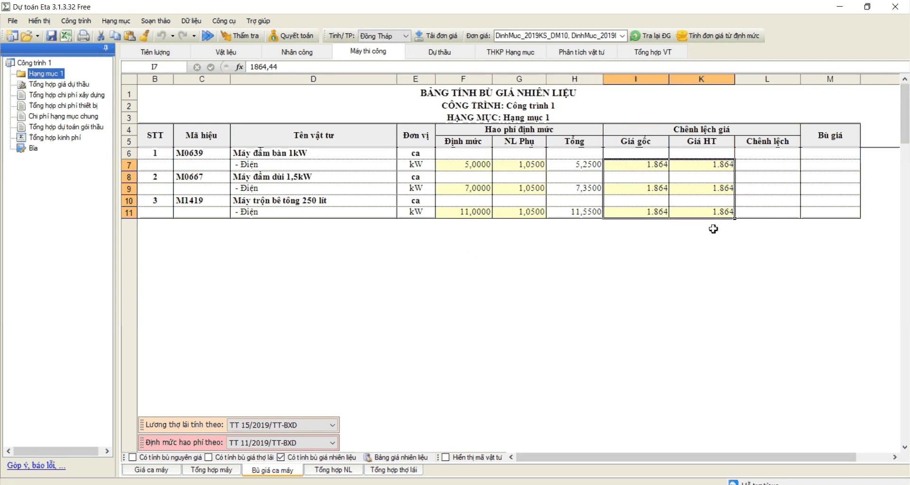
{"action": "left_click", "coordinate": [286, 209]}
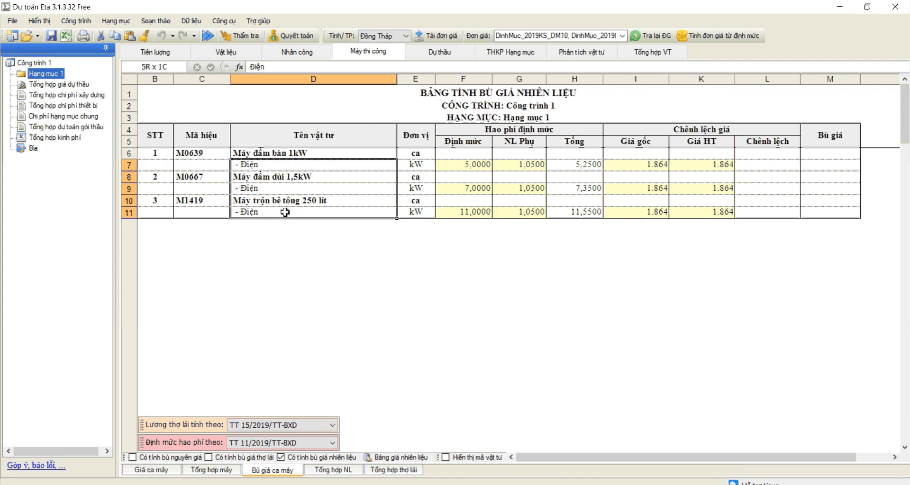
{"action": "left_click", "coordinate": [794, 212]}
{"action": "left_click", "coordinate": [152, 469]}
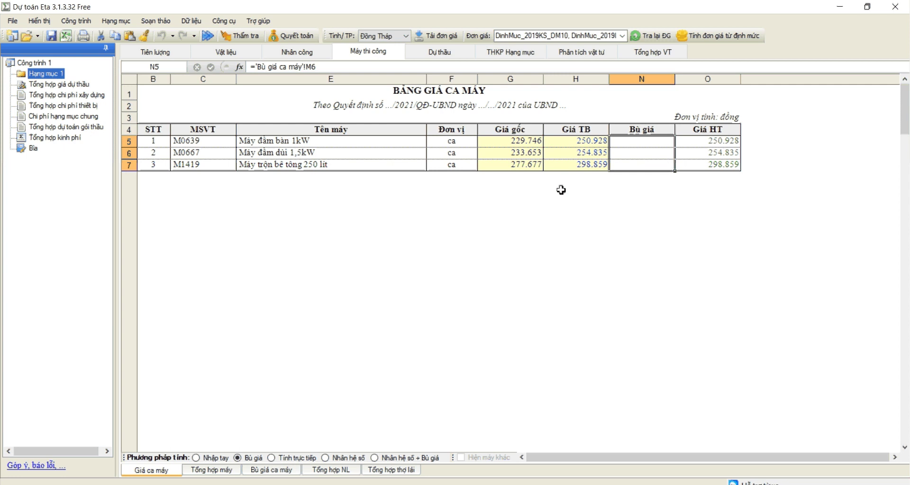
{"action": "left_click_drag", "start_coordinate": [575, 141], "coordinate": [573, 166]}
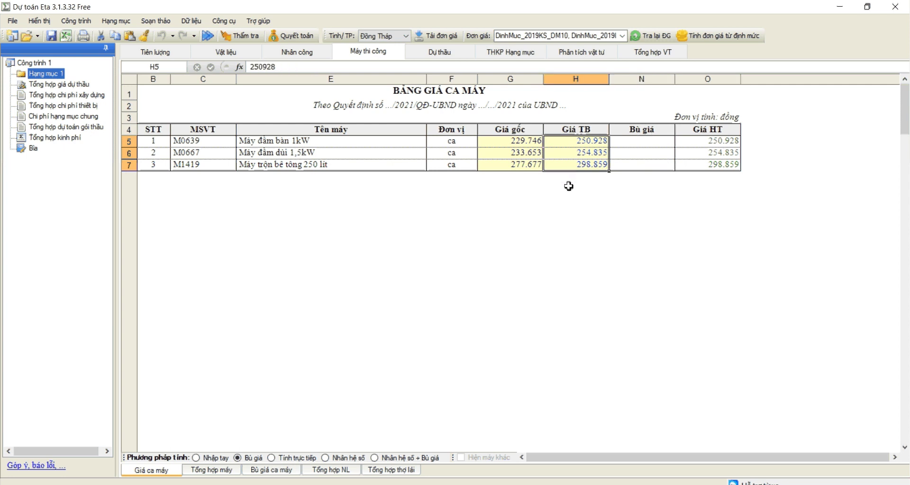
Apply the Mẫu TT02/2020/TT-BXD - Trực tiếp template to the work item's cost summary (THKP Hạng mục).
{"action": "left_click", "coordinate": [510, 52]}
{"action": "left_click", "coordinate": [545, 225]}
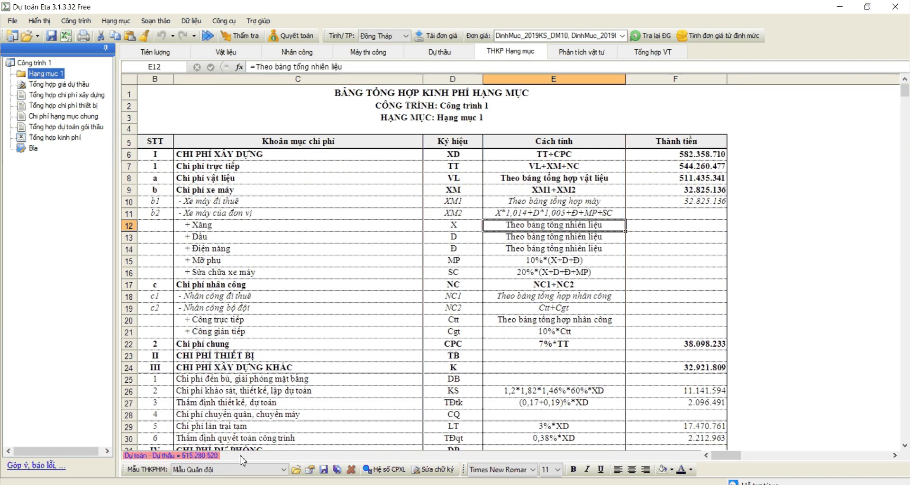
{"action": "left_click", "coordinate": [241, 469]}
{"action": "scroll", "coordinate": [254, 357], "scroll_direction": "up", "scroll_amount": 1}
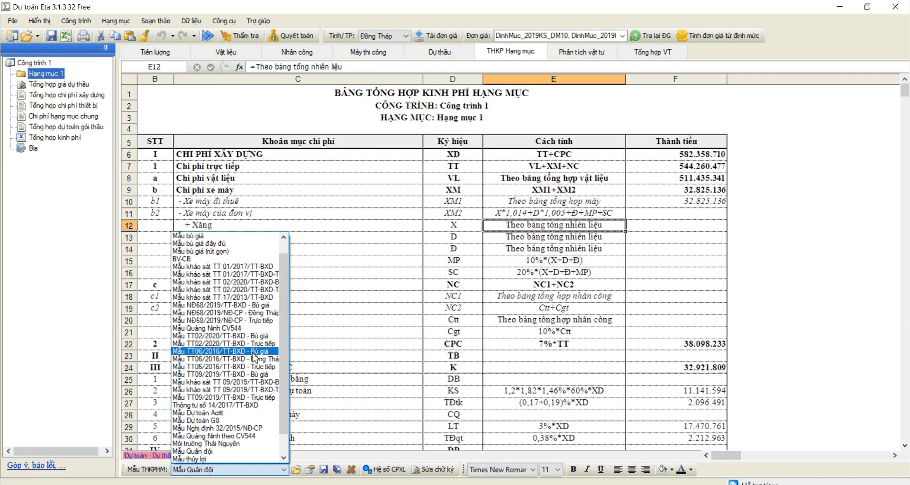
{"action": "left_click", "coordinate": [223, 343]}
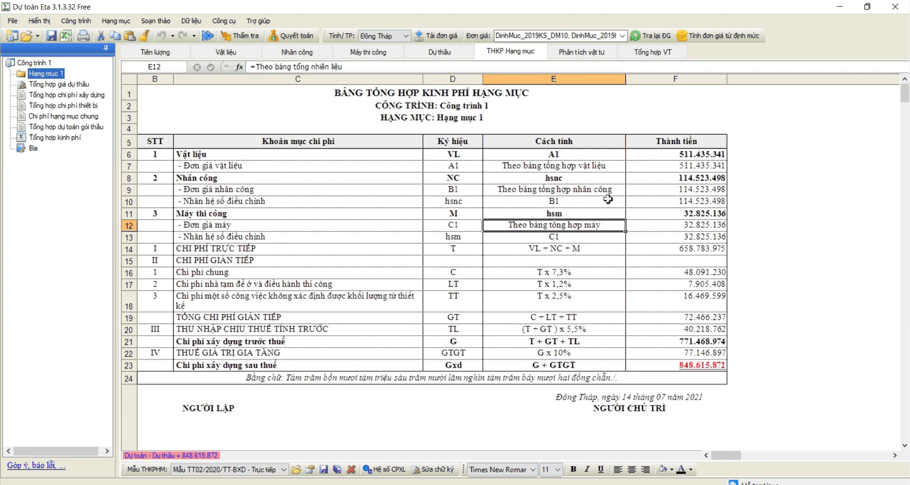
Set the project type to Công trình giao thông - theo tuyến in the cost coefficients under Thông tư số 09/2019/TT-BXD.
{"action": "left_click", "coordinate": [377, 470]}
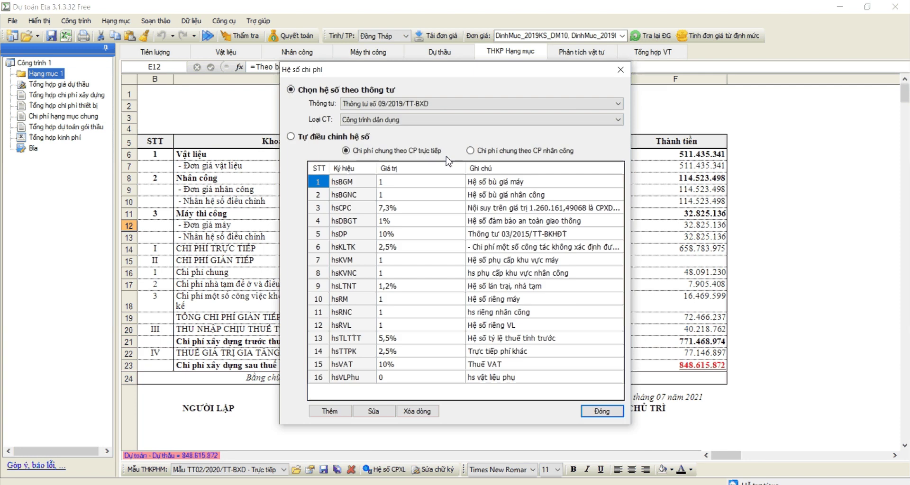
{"action": "left_click", "coordinate": [400, 119]}
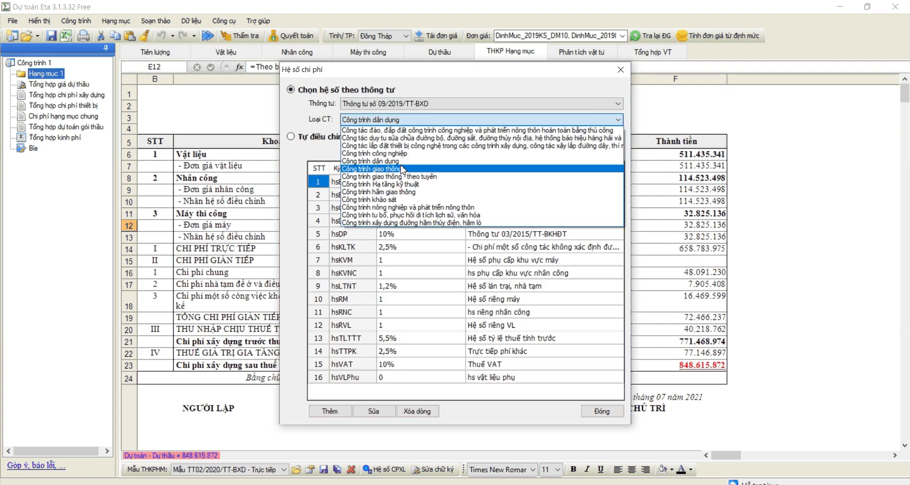
{"action": "left_click", "coordinate": [399, 161]}
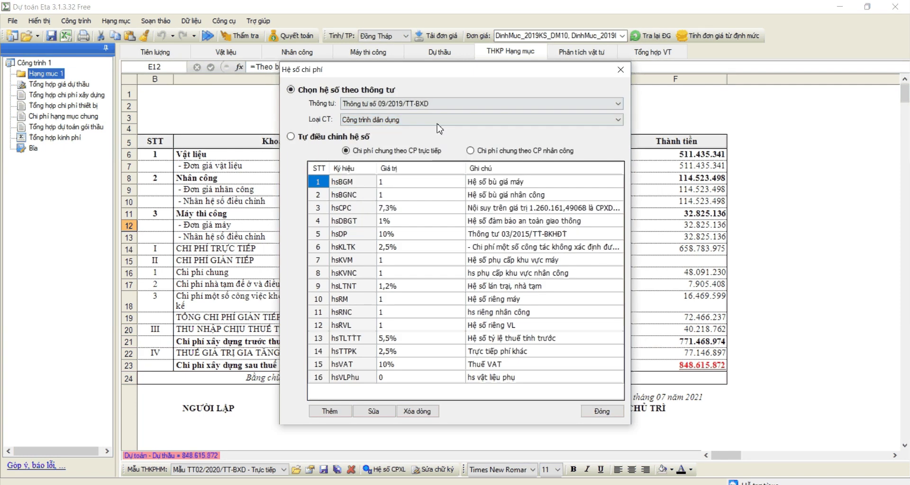
{"action": "left_click", "coordinate": [393, 119]}
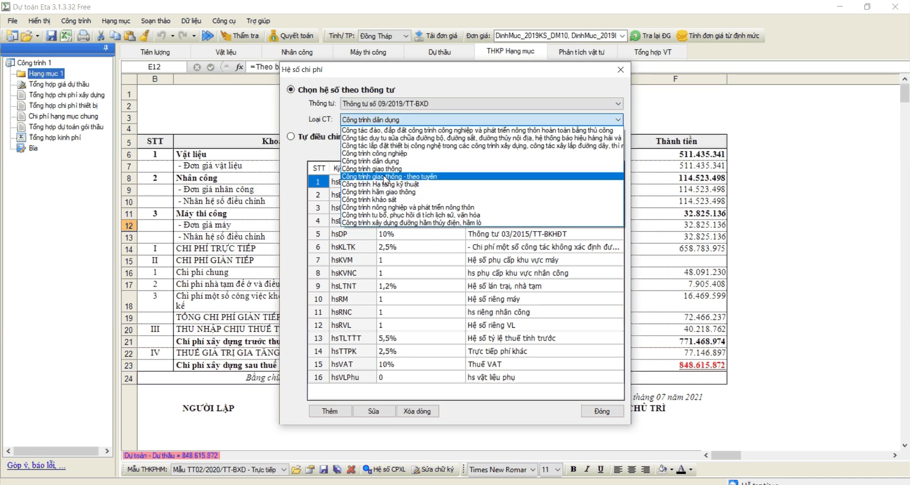
{"action": "left_click", "coordinate": [385, 179]}
{"action": "left_click", "coordinate": [602, 411]}
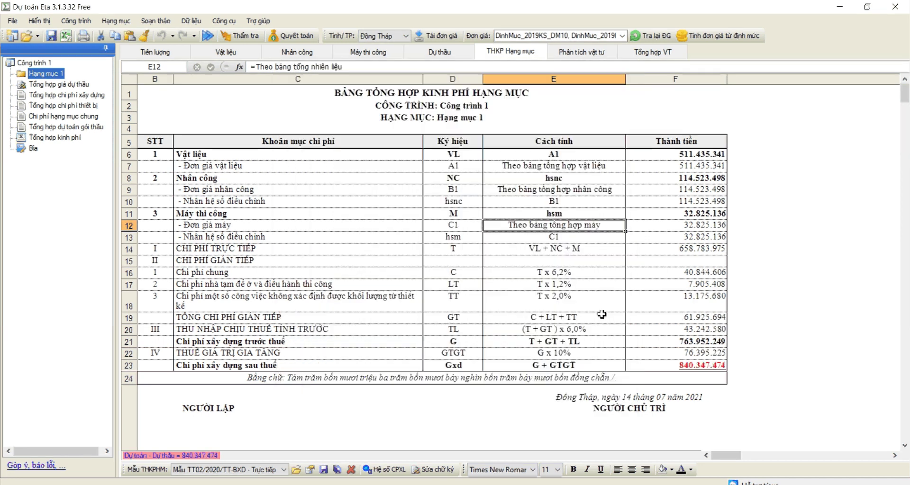
Run the analysis of the whole project and review the after-tax construction cost and direct cost rows in the summary.
{"action": "left_click", "coordinate": [601, 315]}
{"action": "left_click", "coordinate": [207, 38]}
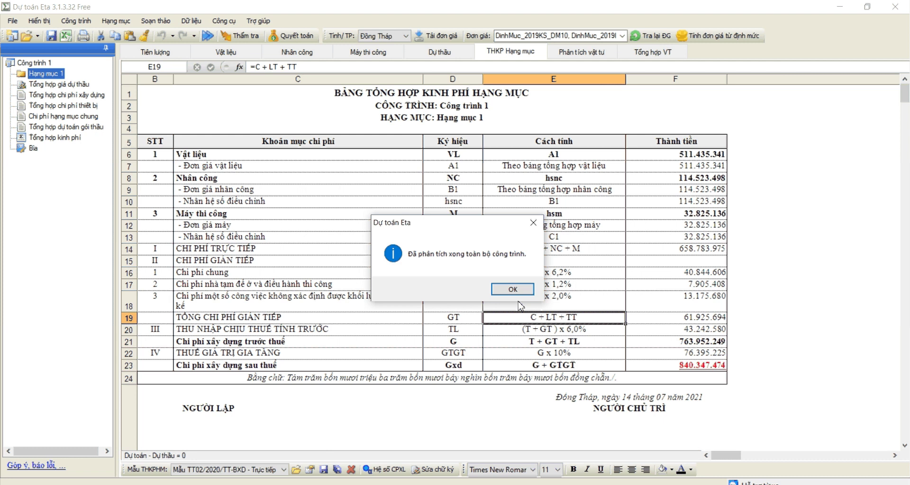
{"action": "key", "text": "Return"}
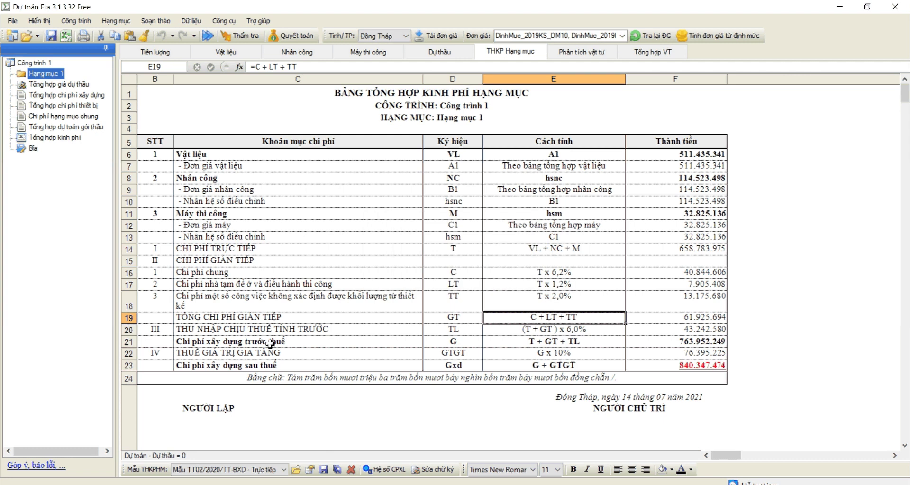
{"action": "left_click_drag", "start_coordinate": [266, 364], "coordinate": [689, 366]}
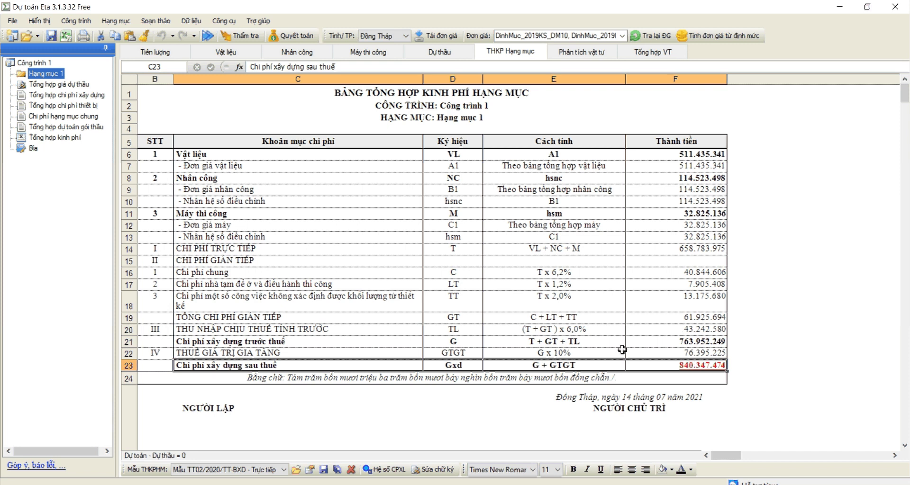
{"action": "left_click", "coordinate": [147, 249]}
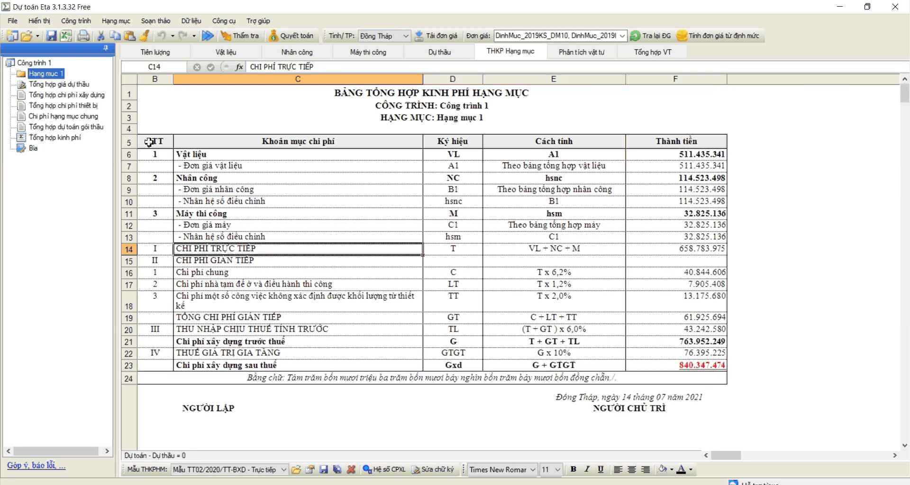
Open the project's Tổng hợp kinh phí sheet and look over its cost items and project type settings.
{"action": "right_click", "coordinate": [55, 79]}
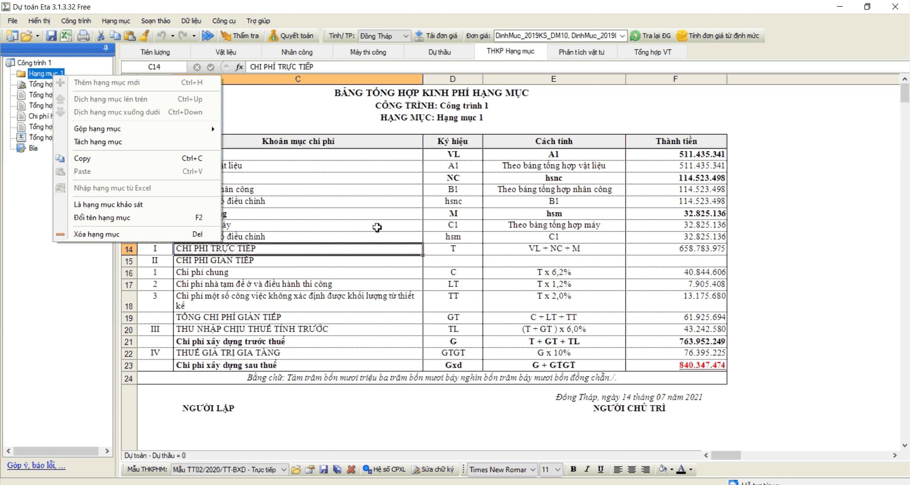
{"action": "left_click", "coordinate": [239, 227]}
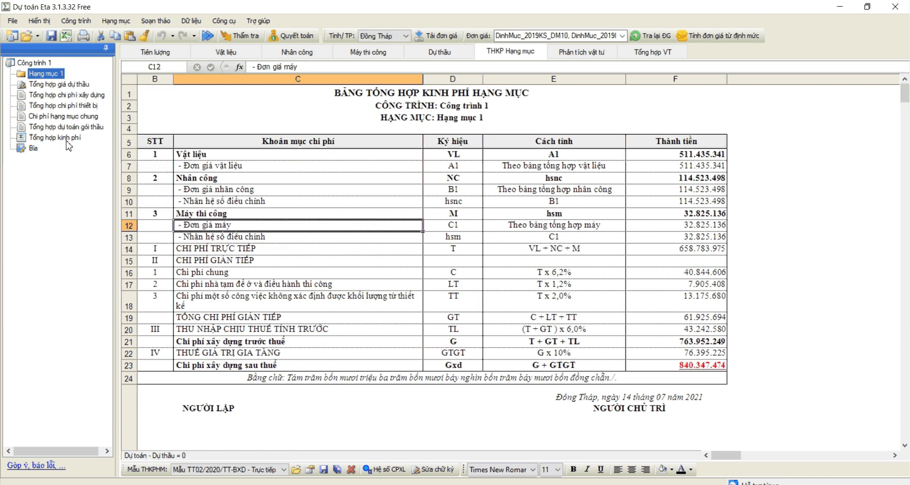
{"action": "left_click", "coordinate": [68, 139]}
{"action": "scroll", "coordinate": [480, 235], "scroll_direction": "down", "scroll_amount": 2}
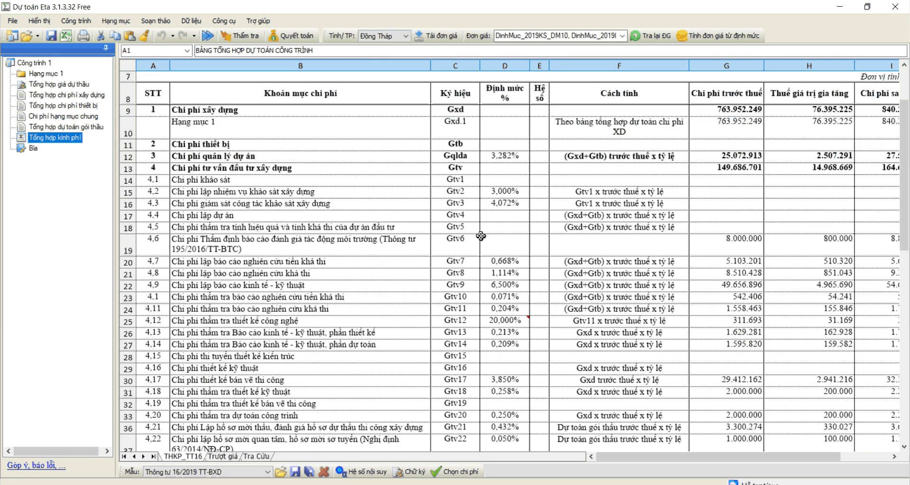
{"action": "scroll", "coordinate": [481, 236], "scroll_direction": "up", "scroll_amount": 2}
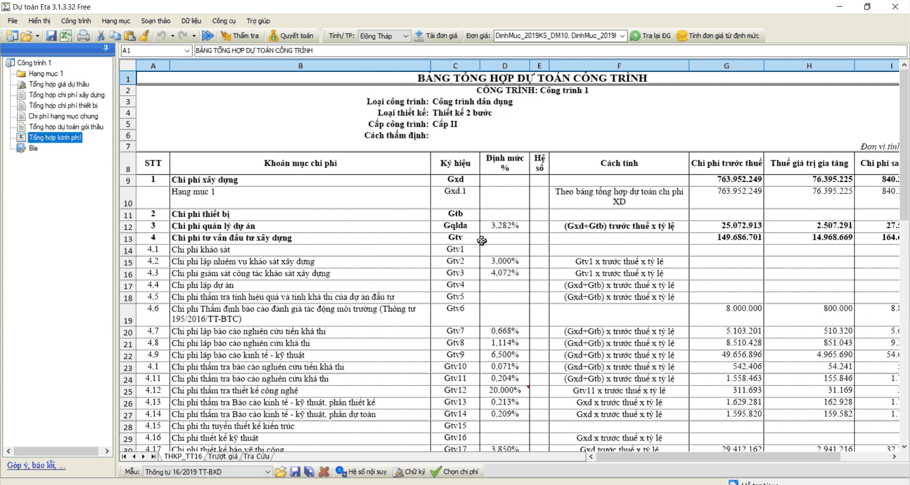
Set Loại công trình to Công trình công nghiệp and choose Thiết kế 2 bước as the Loại thiết kế in the project cost summary.
{"action": "left_click", "coordinate": [468, 114]}
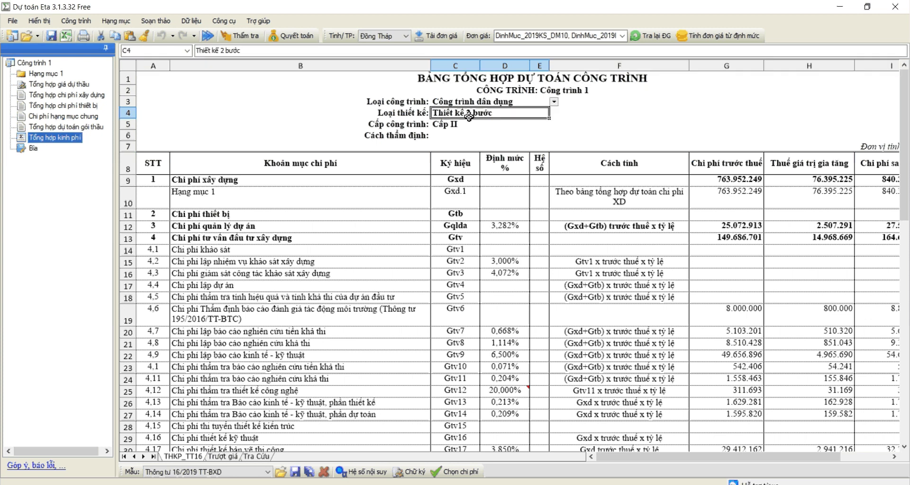
{"action": "left_click", "coordinate": [506, 99]}
{"action": "left_click", "coordinate": [561, 105]}
{"action": "key", "text": "Left"}
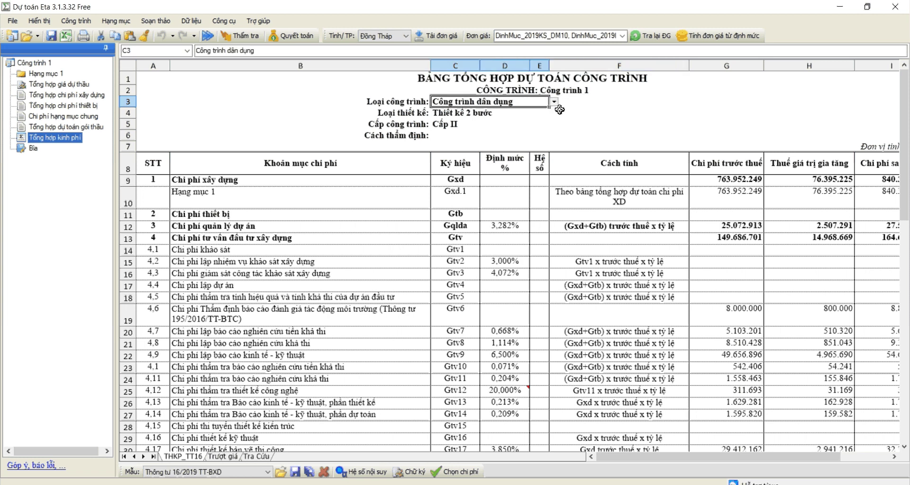
{"action": "left_click", "coordinate": [554, 101]}
{"action": "left_click", "coordinate": [544, 116]}
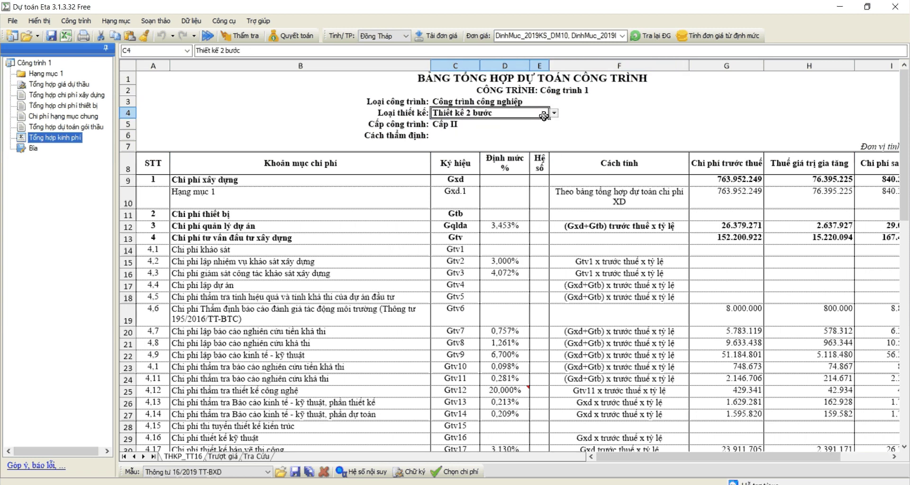
{"action": "left_click", "coordinate": [553, 113]}
{"action": "left_click", "coordinate": [552, 131]}
Review the Chi phí khác, Chi phí dự phòng and TỔNG CỘNG rows of the project cost summary.
{"action": "left_click", "coordinate": [518, 214]}
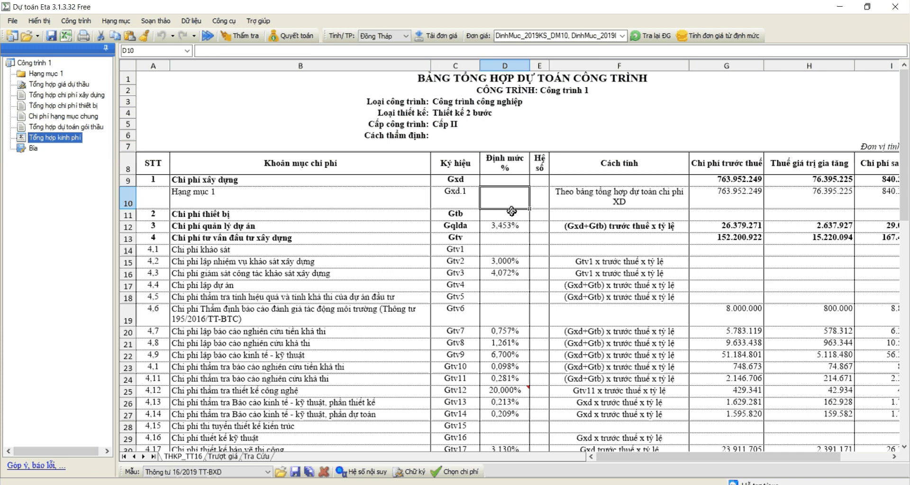
{"action": "scroll", "coordinate": [524, 264], "scroll_direction": "down", "scroll_amount": 10}
{"action": "scroll", "coordinate": [525, 265], "scroll_direction": "down", "scroll_amount": 5}
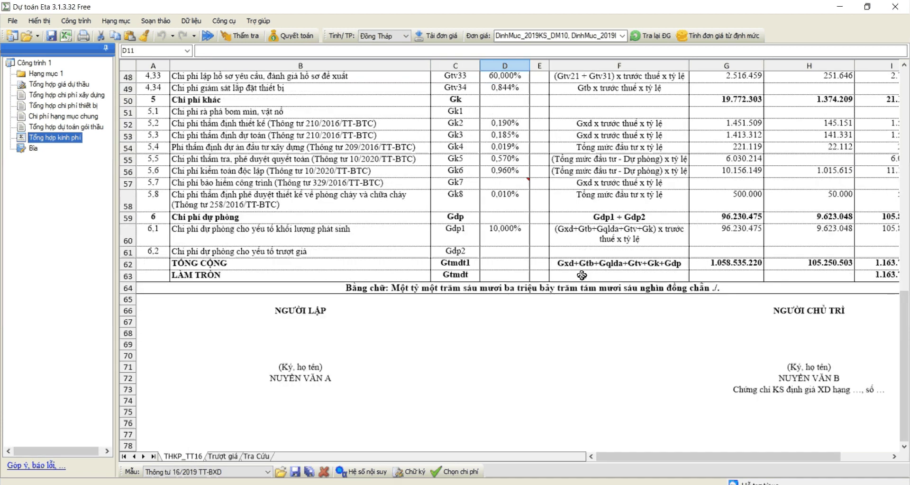